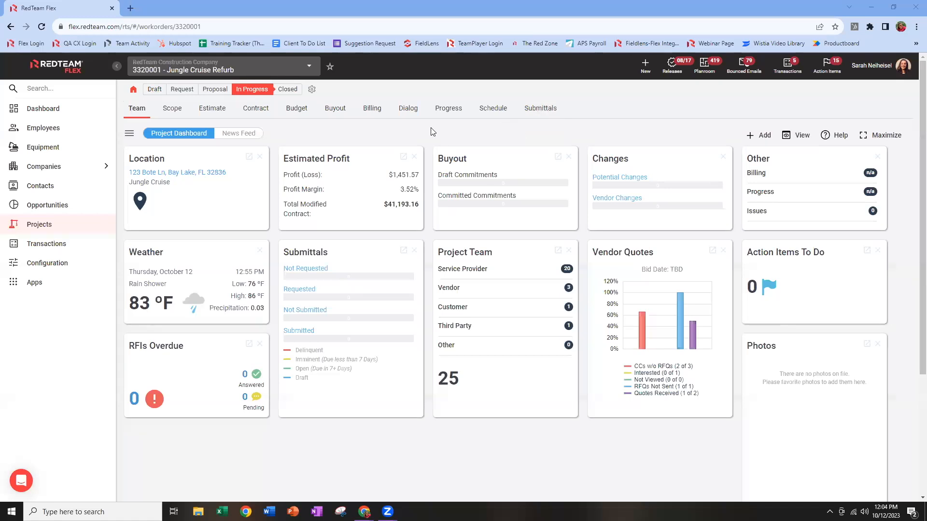
Open the project's Dialog correspondence list and look over the project-wide and correspondence navigation options
left_click(408, 115)
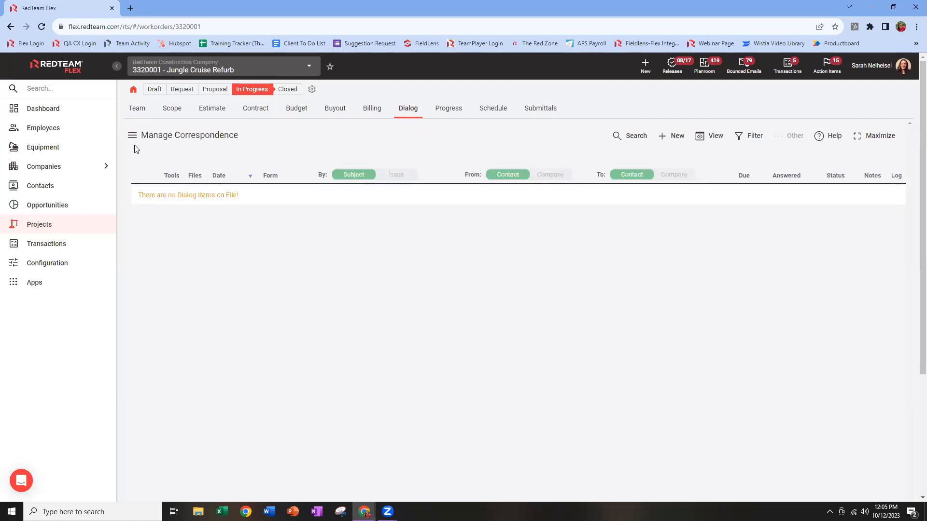
left_click(133, 92)
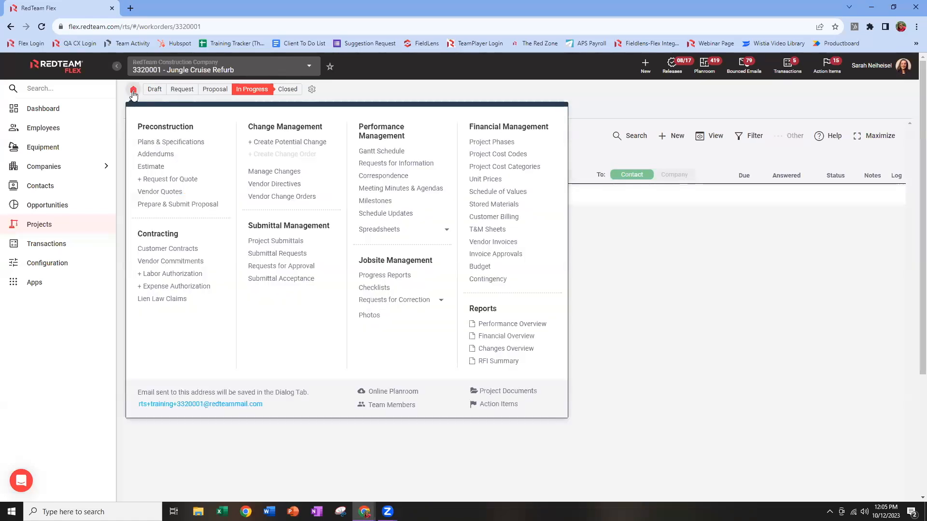
left_click(134, 90)
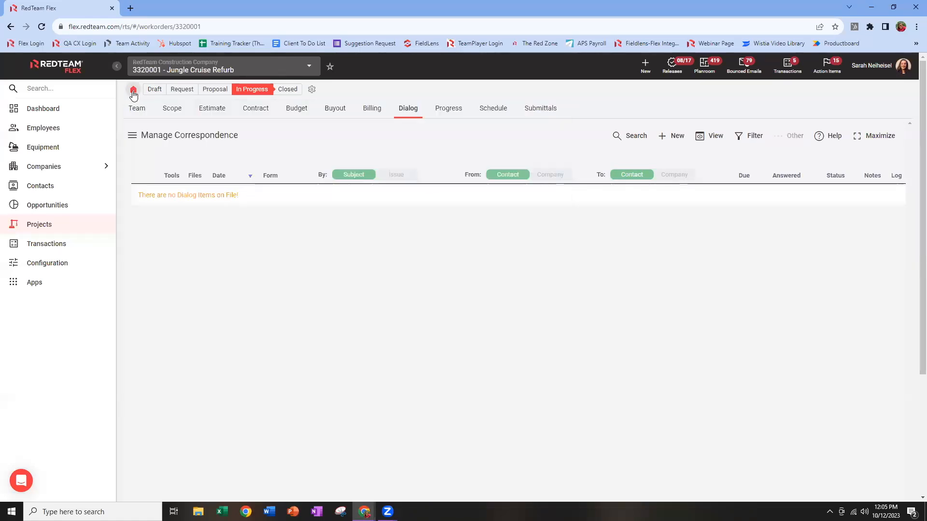
left_click(132, 136)
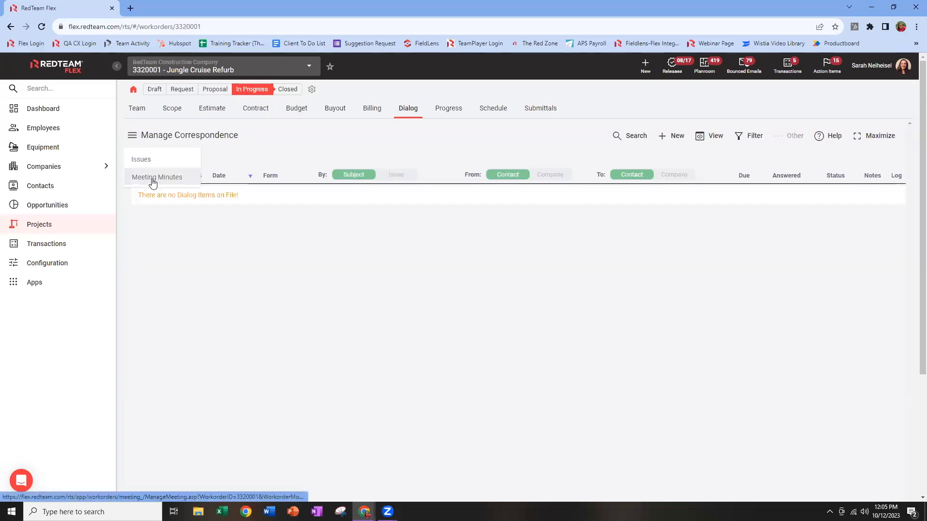
left_click(257, 148)
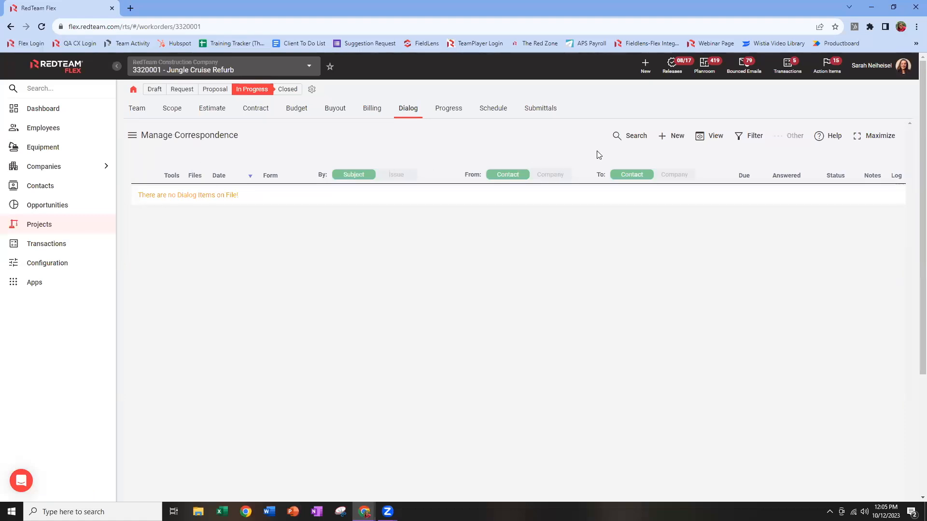
Start a new correspondence item and look through the available document templates
left_click(662, 141)
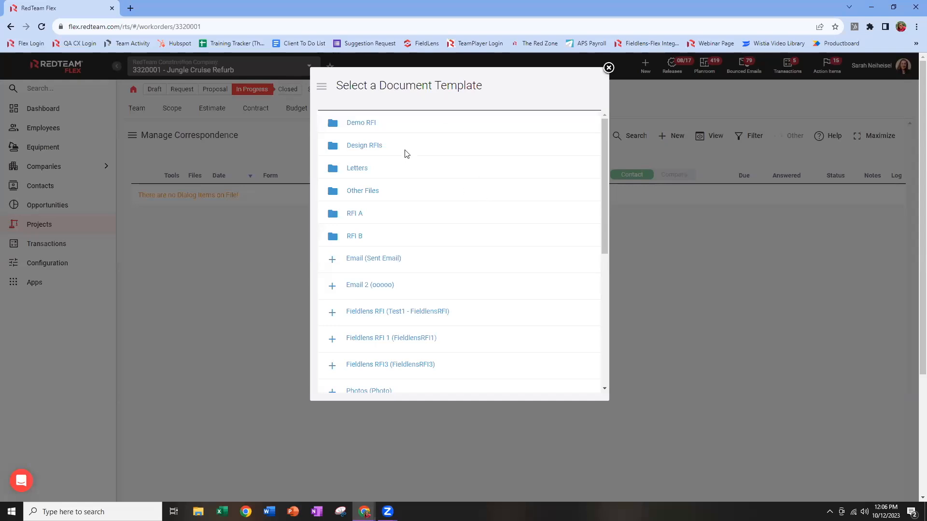
scroll(400, 269, "down", 1)
scroll(400, 269, "down", 5)
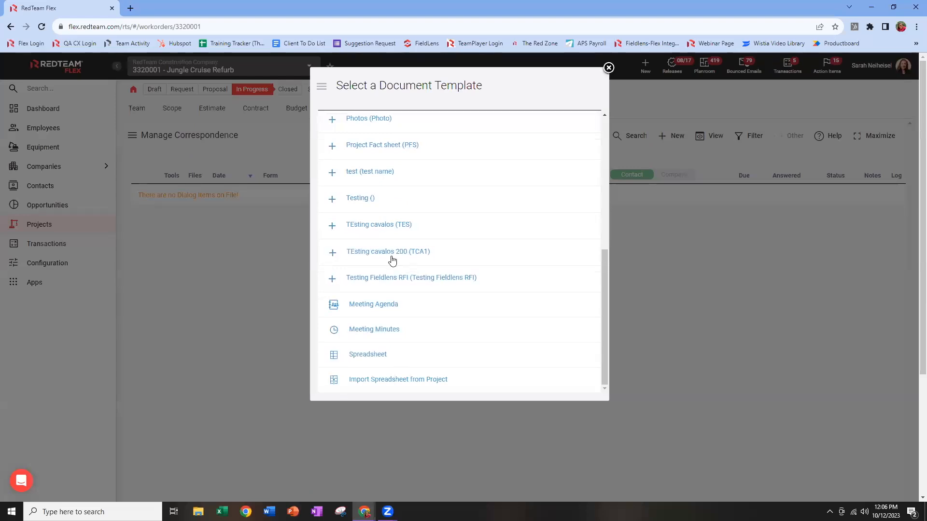
scroll(393, 266, "up", 6)
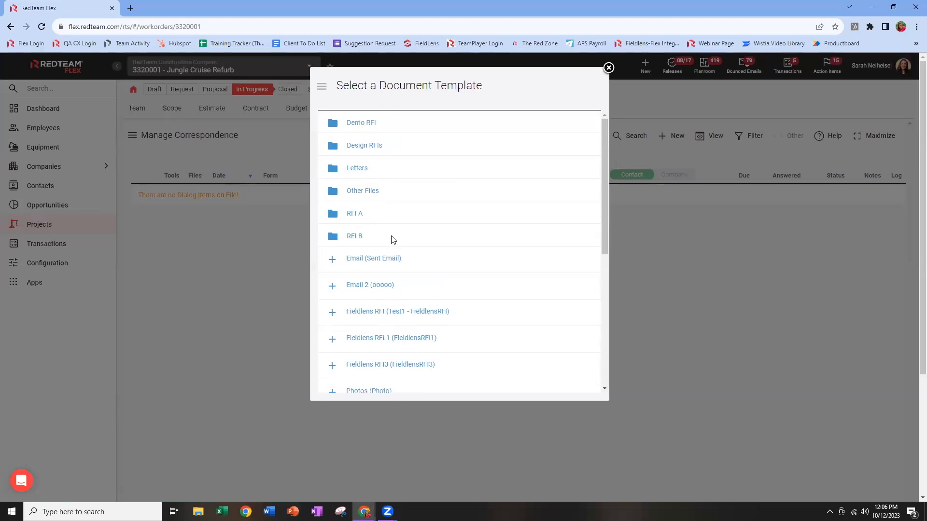
scroll(394, 239, "down", 4)
scroll(393, 239, "up", 3)
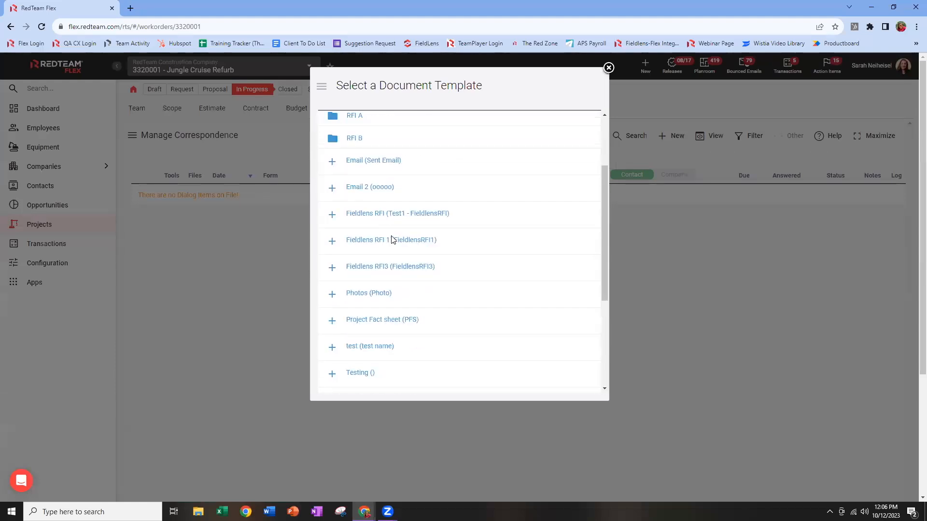
Browse the RFI A, RFI B, Demo RFI and Design RFIs template folders and start a Request For Information (RFI)
left_click(335, 171)
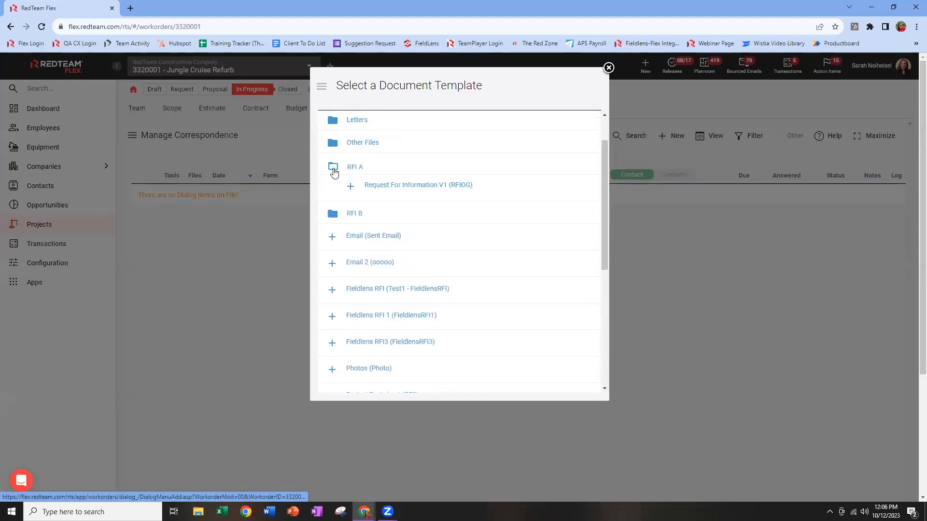
left_click(351, 219)
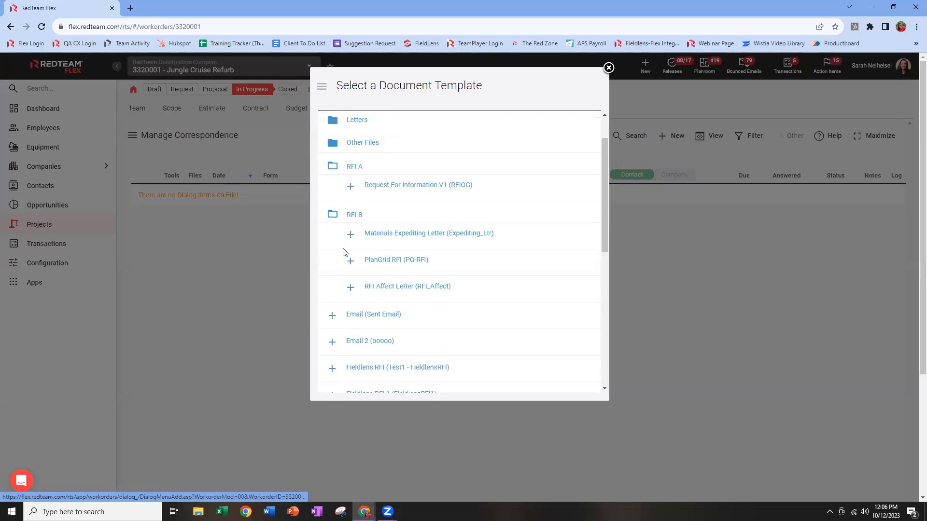
scroll(337, 166, "up", 1)
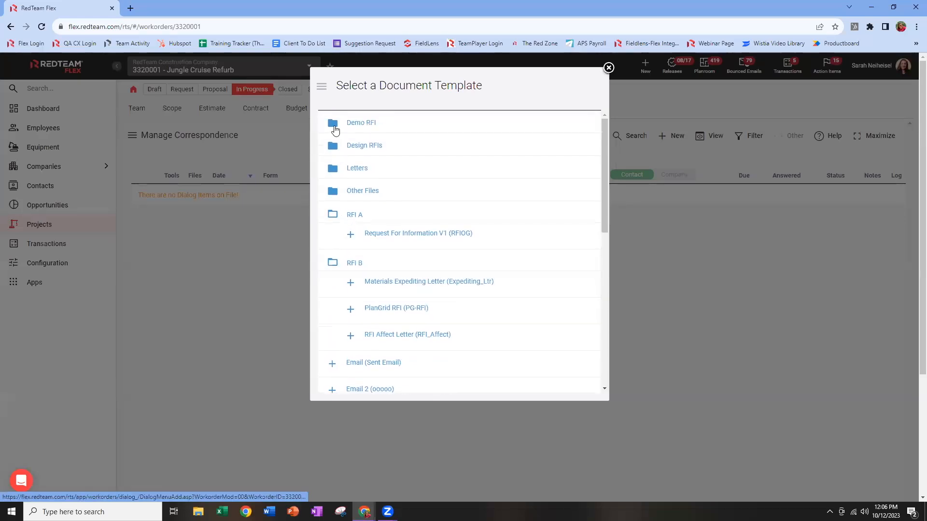
left_click(334, 125)
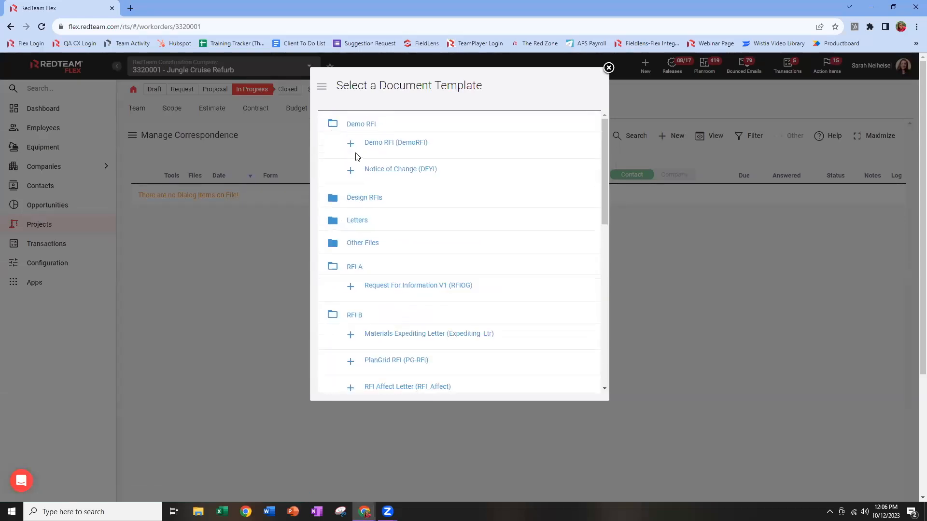
left_click(333, 198)
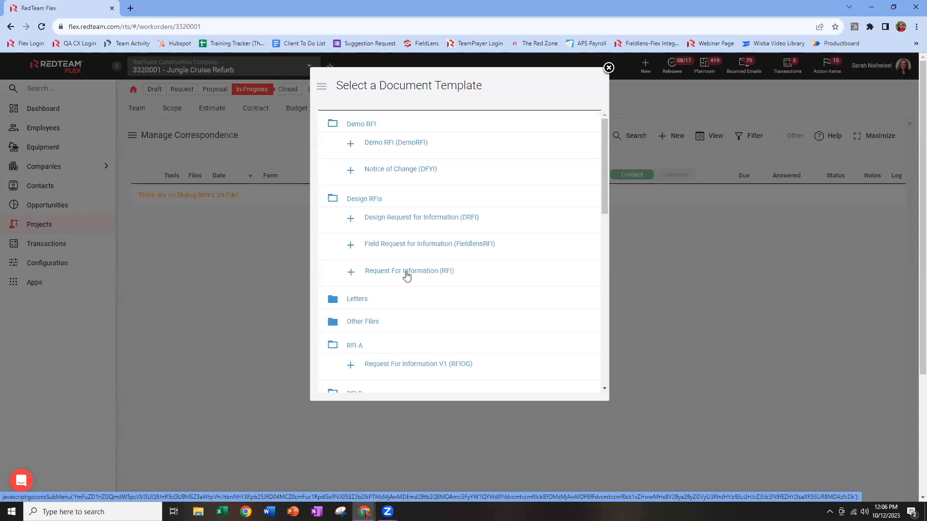
left_click(422, 275)
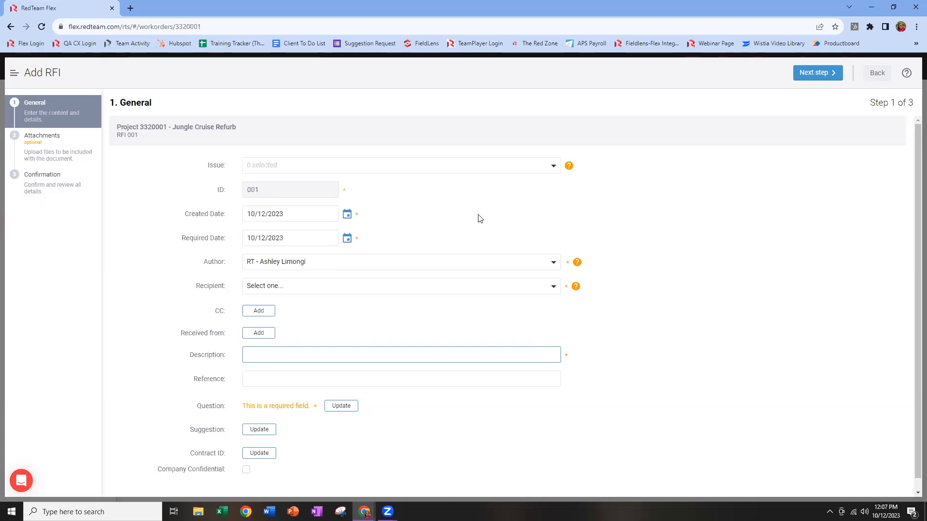
Look at the Issue choices and the Created Date calendar of the new RFI
left_click(546, 169)
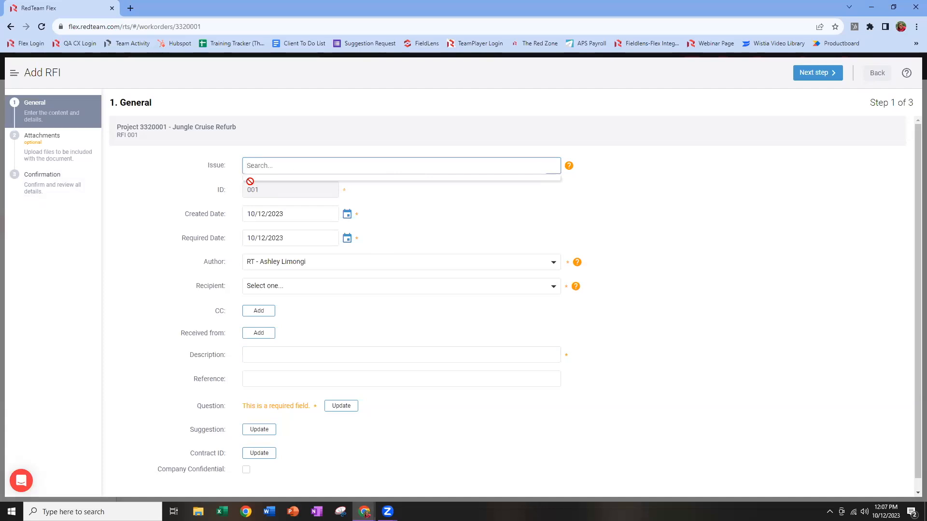
left_click(619, 189)
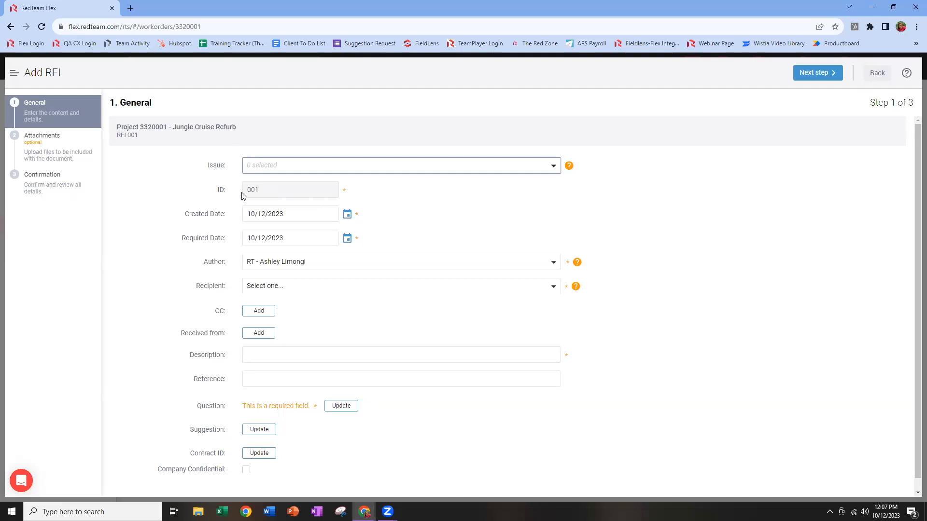
left_click(348, 215)
left_click(340, 241)
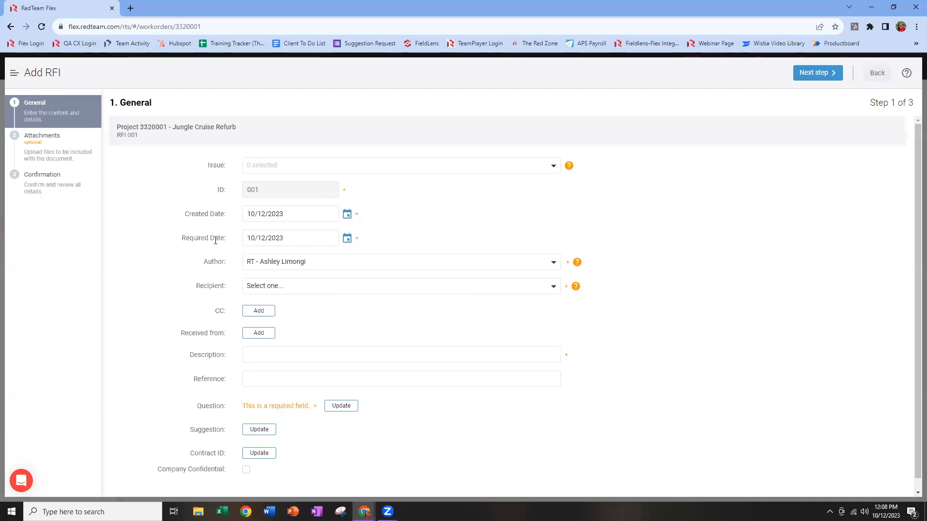
Set the RFI's required date to 10/20/2023 and look at the available authors
left_click(348, 241)
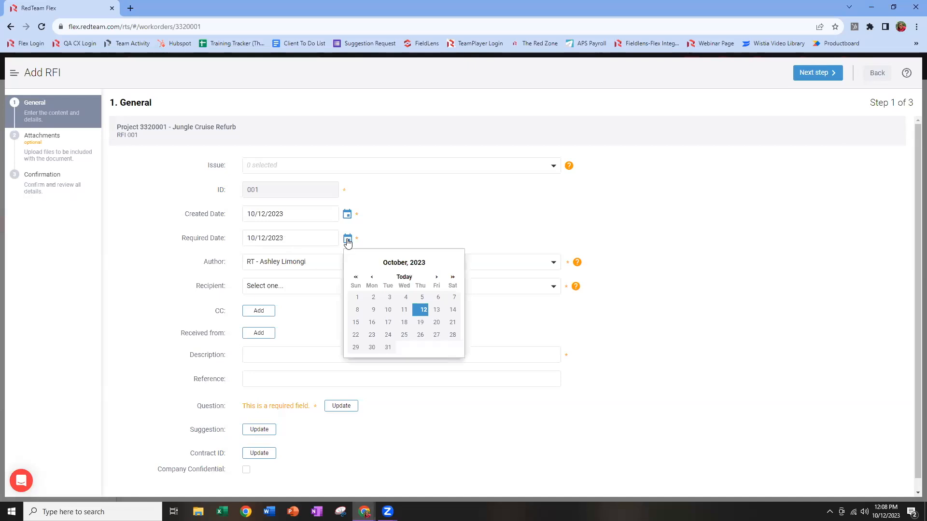
left_click(437, 322)
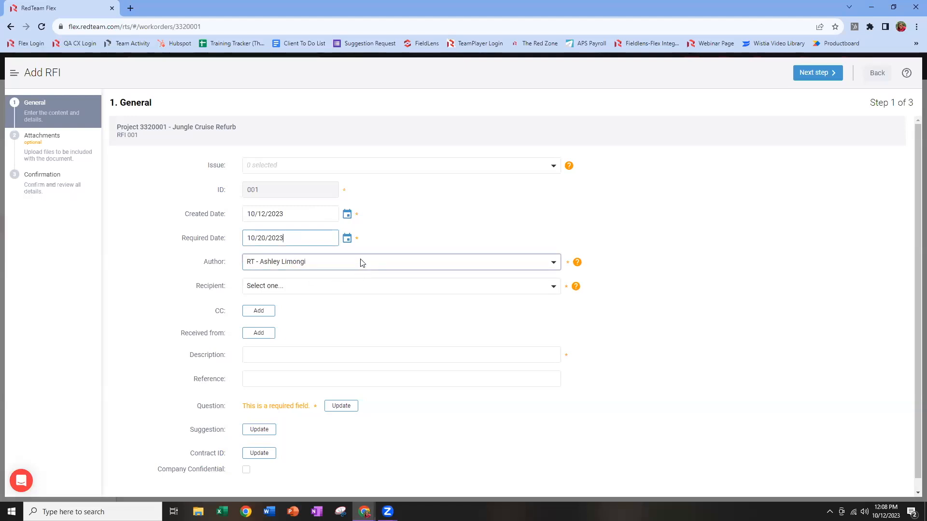
left_click(554, 266)
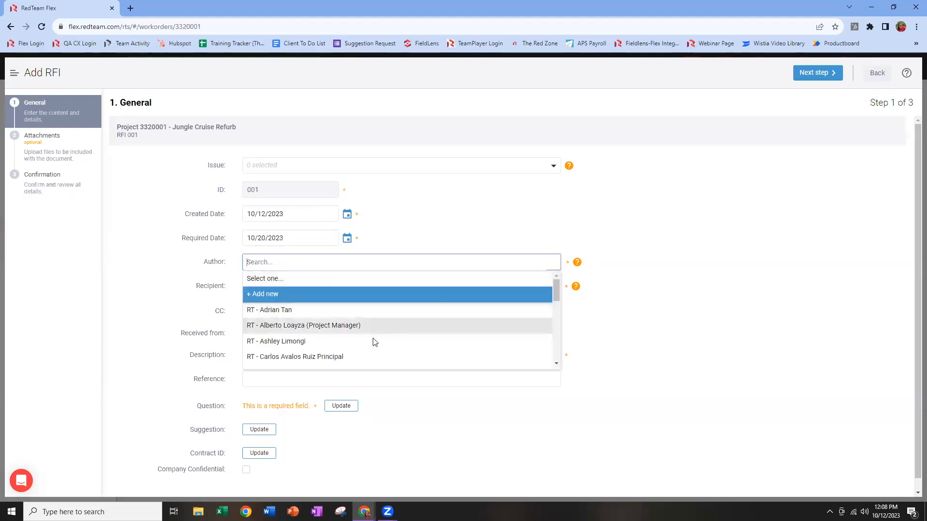
left_click(649, 292)
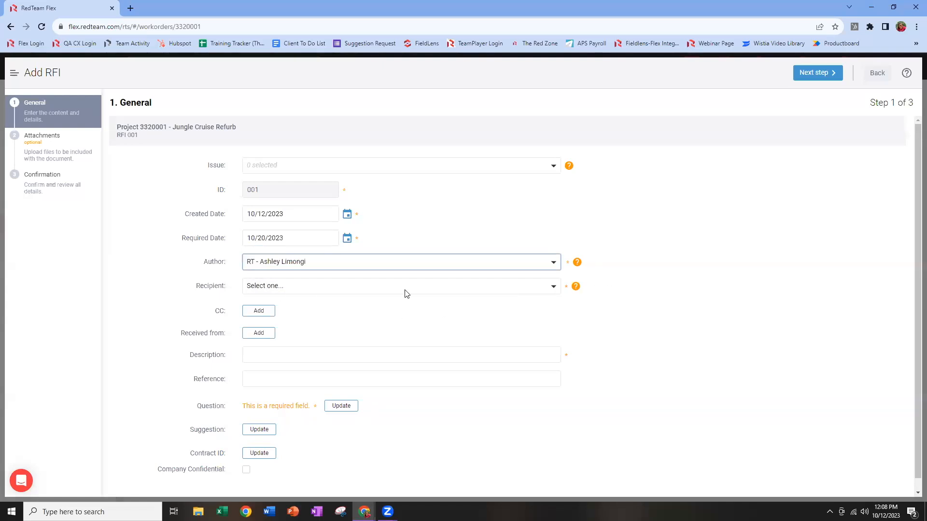
Choose the project team member with the Head Salesman title as the RFI's recipient
left_click(547, 290)
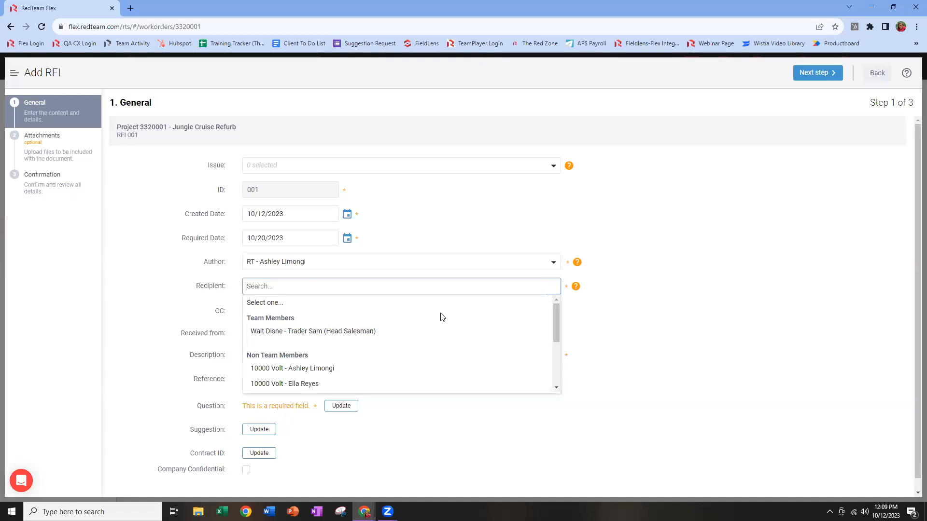
scroll(382, 368, "down", 1)
scroll(309, 331, "up", 1)
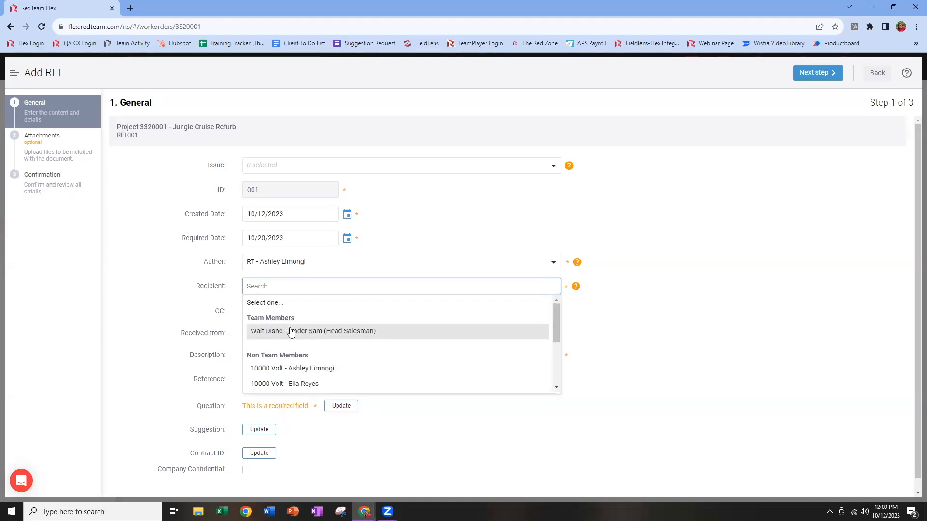
left_click(343, 337)
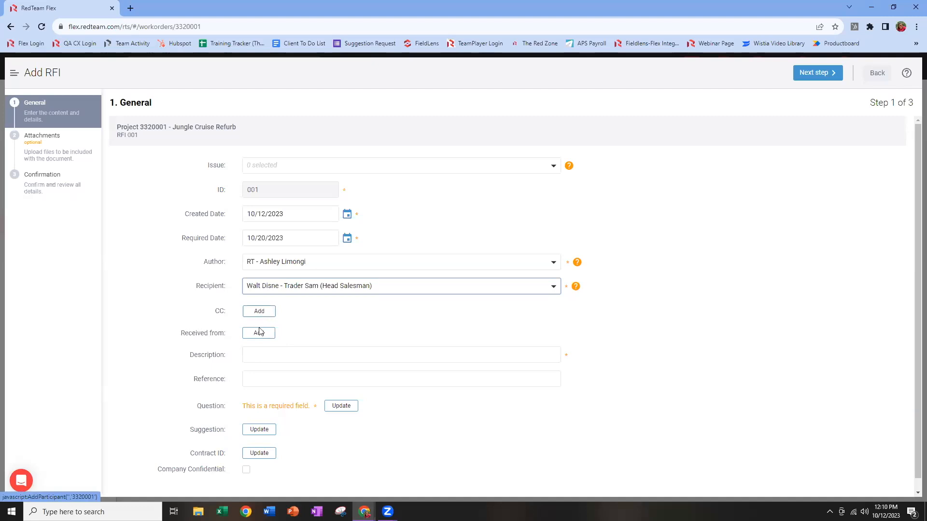
Fill in the description "Restrooms Fixture Selection" and the reference "Please see attached photos"
left_click(307, 354)
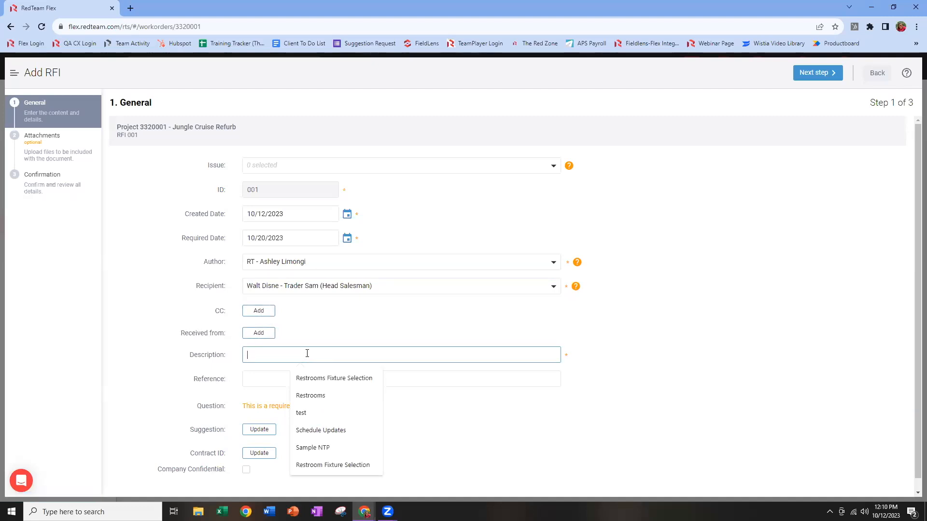
left_click(329, 381)
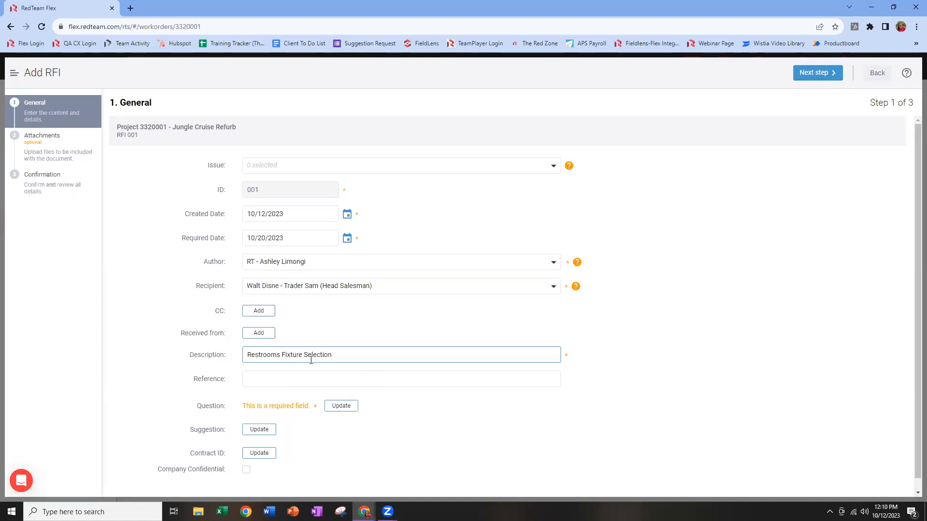
left_click(290, 380)
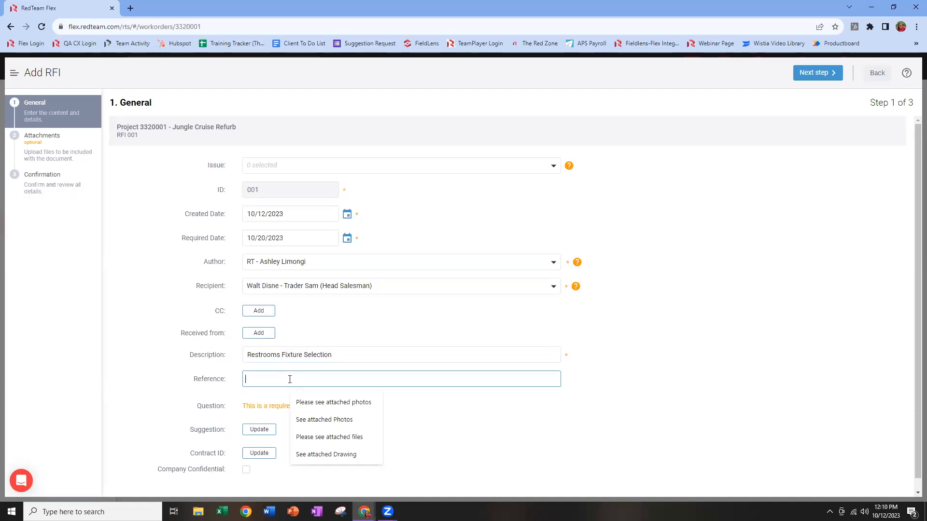
left_click(318, 406)
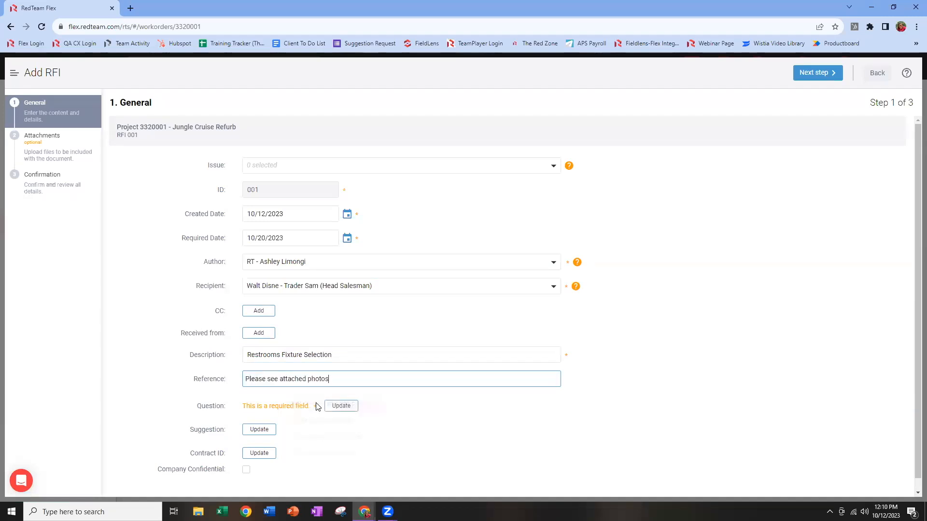
Enter and save the RFI question "Please select restroom fixture finish from the attached photos."
left_click(348, 409)
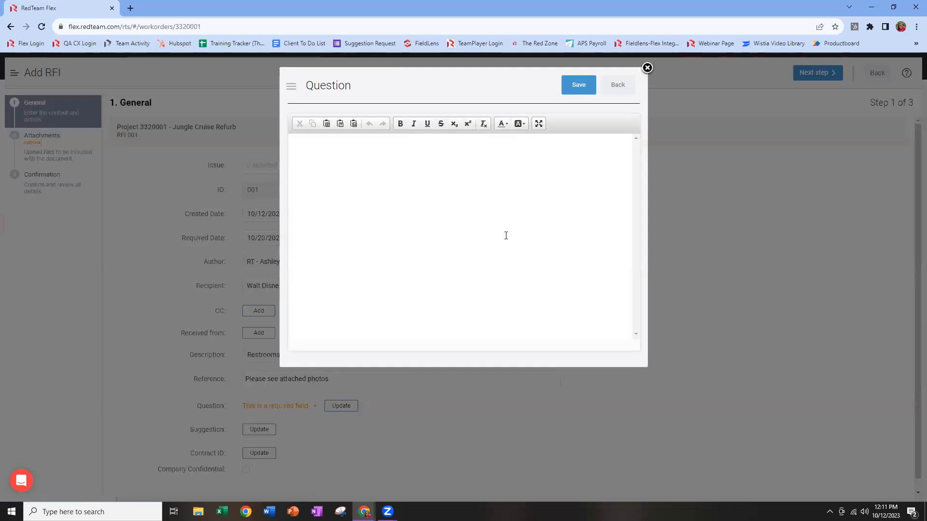
left_click(368, 201)
type("Please sele")
type("ct restroom")
type(" fixtu")
type("re finish")
type("he ")
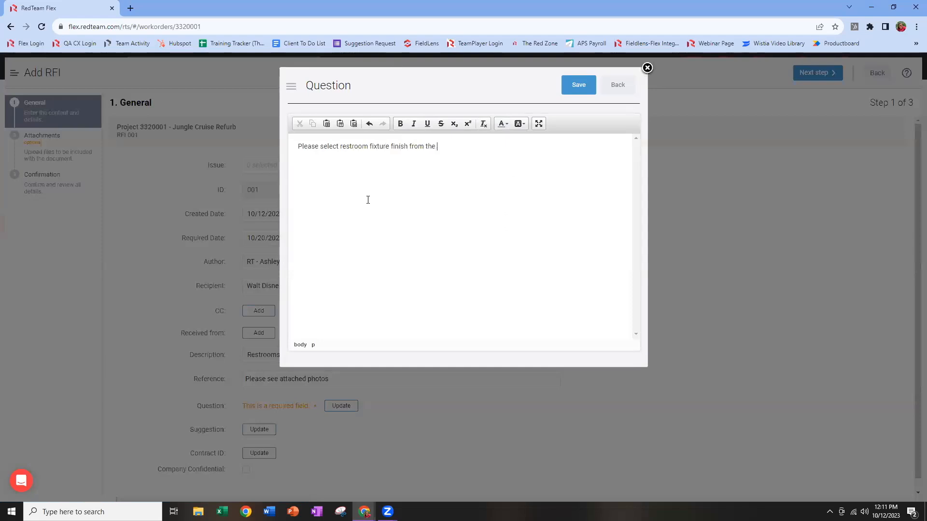
type("attached pho")
left_click(581, 90)
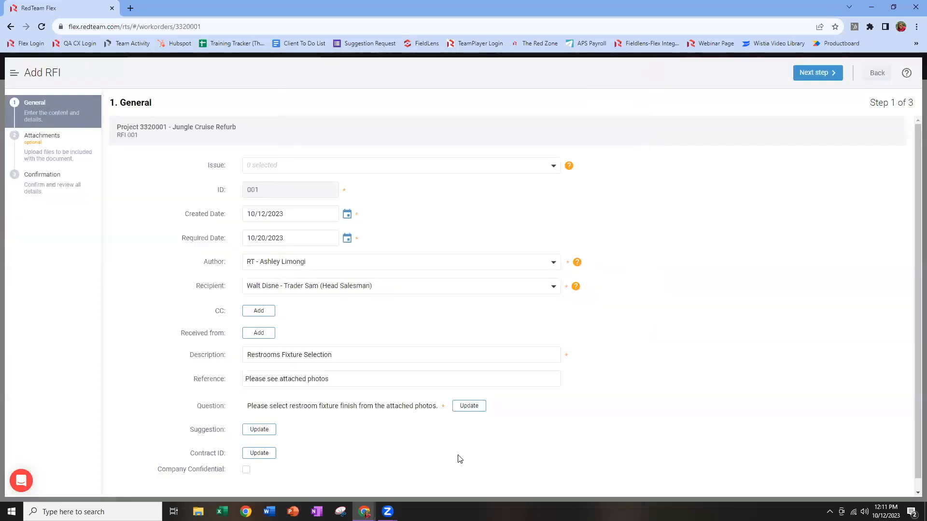
Enter and save the RFI suggestion "The bronze option has the best wear life."
scroll(459, 459, "down", 1)
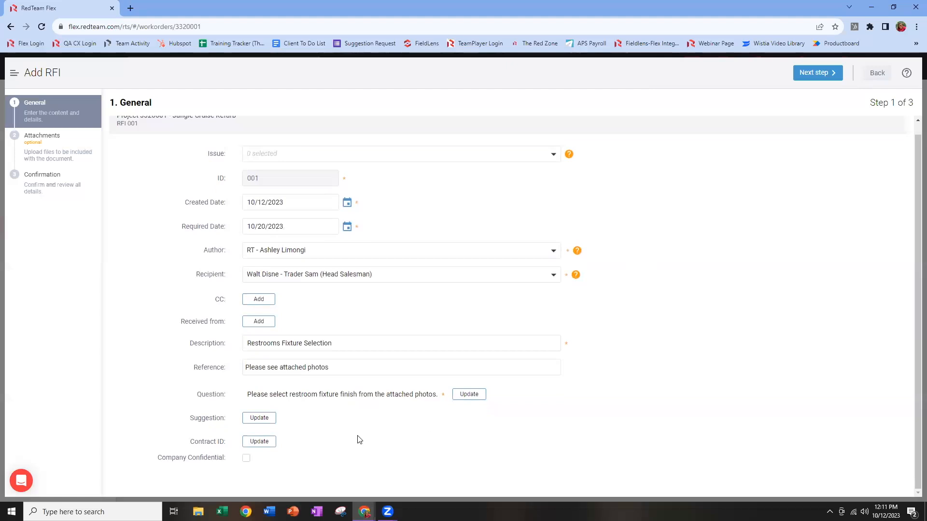
left_click(273, 420)
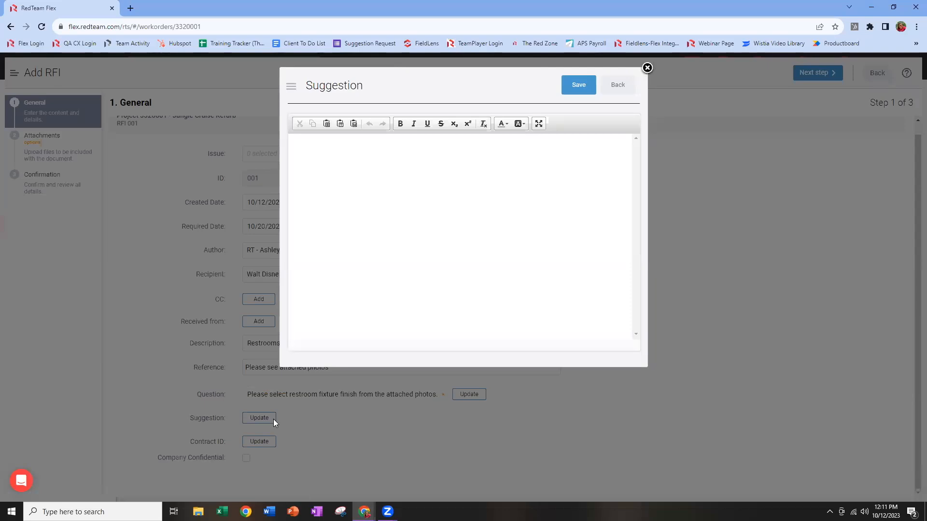
left_click(349, 223)
type("The bronze option has the best wear life.")
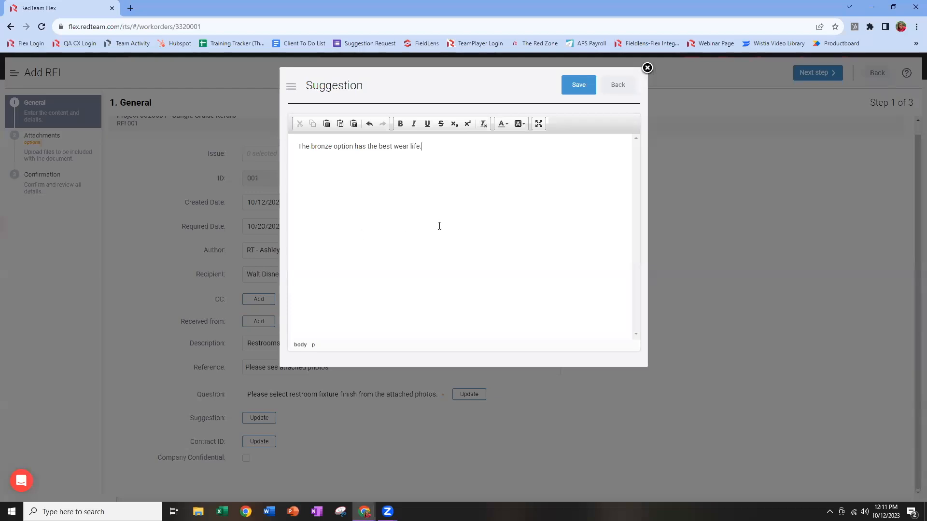
left_click(589, 89)
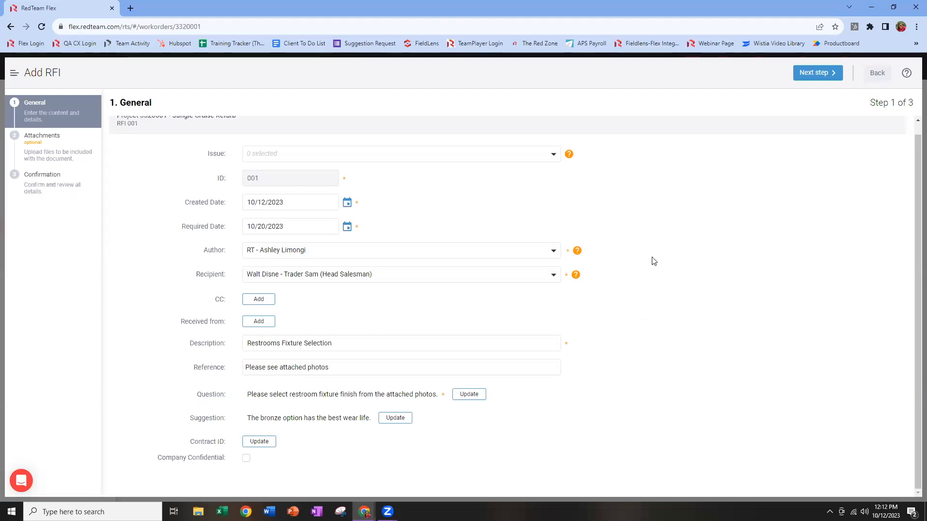
Continue to the RFI's attachments and link the existing F Li - Addm 01 PDF from the Plans & Specifications folder
left_click(808, 79)
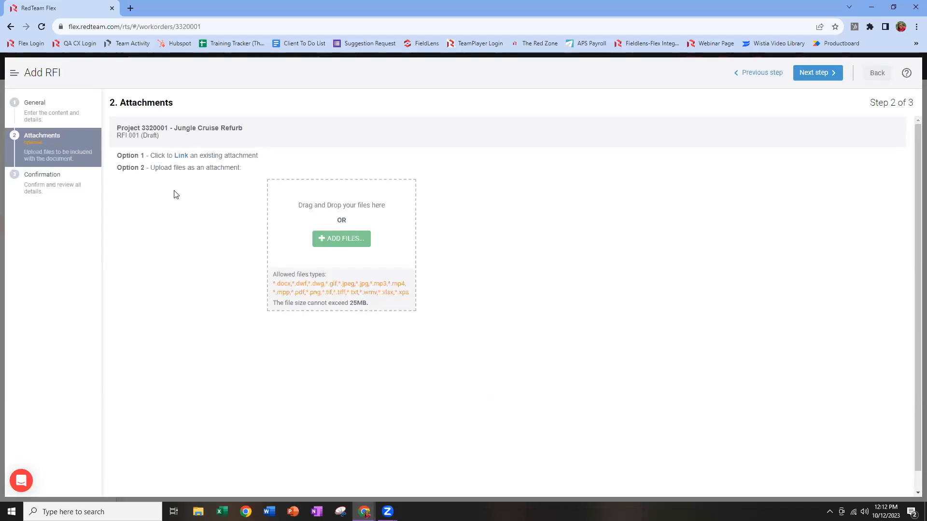
left_click(181, 156)
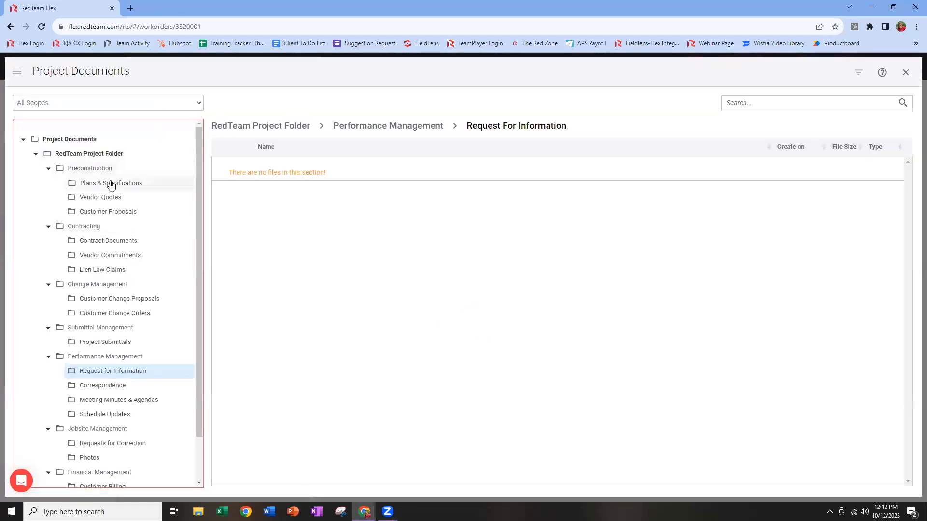
left_click(120, 183)
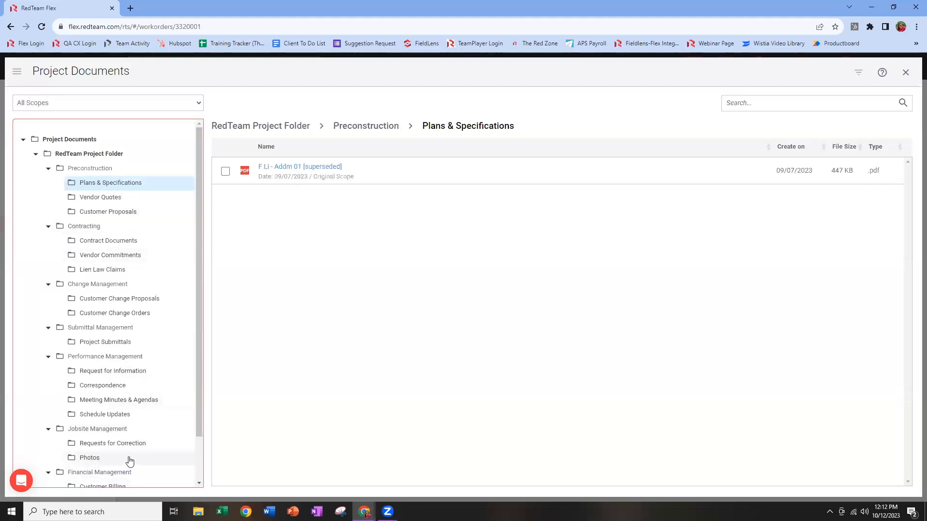
left_click(225, 171)
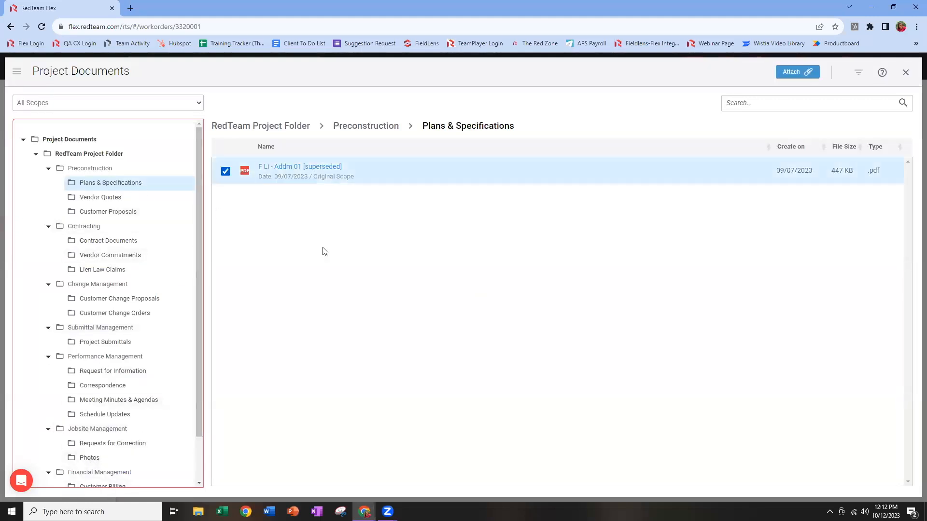
left_click(803, 75)
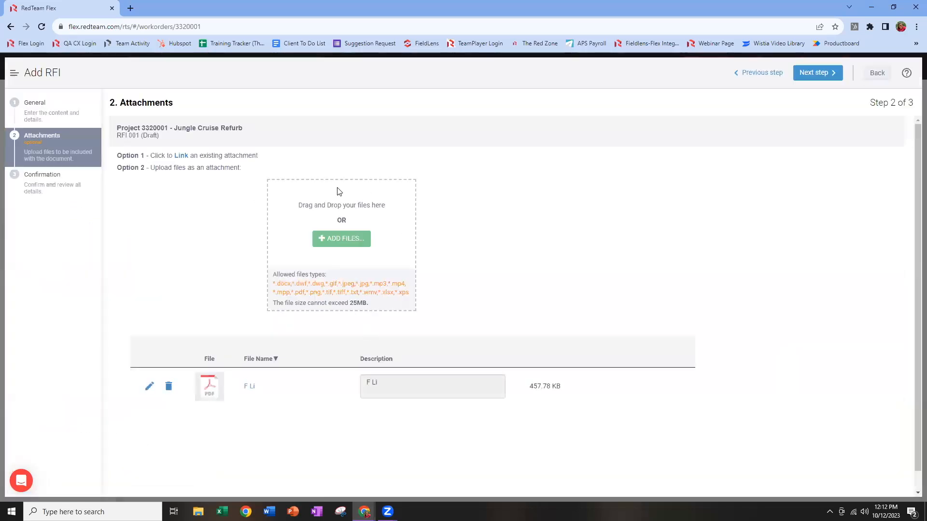
Add the bronze, brushed nickle and chrome fixture images from the Sample Photos folder to the RFI's attachment list
left_click(350, 246)
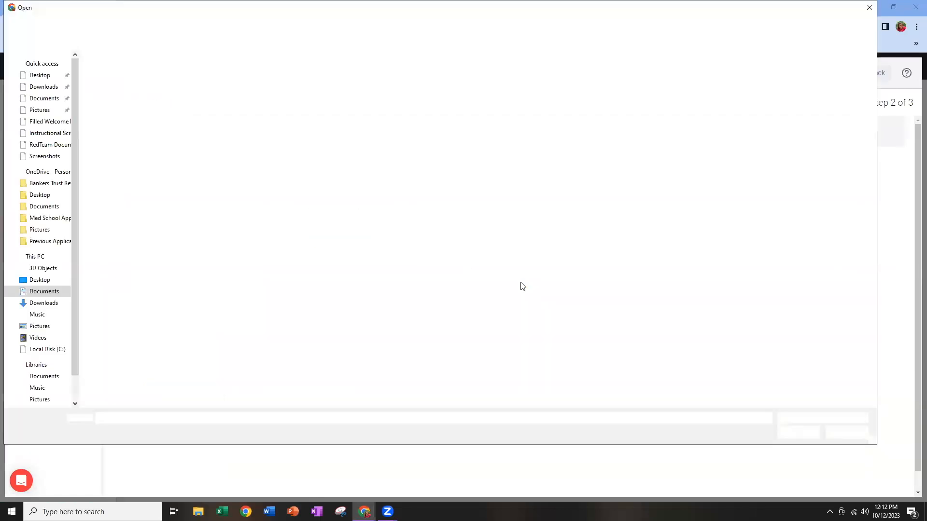
left_click(533, 87)
double_click(533, 87)
left_click(160, 95)
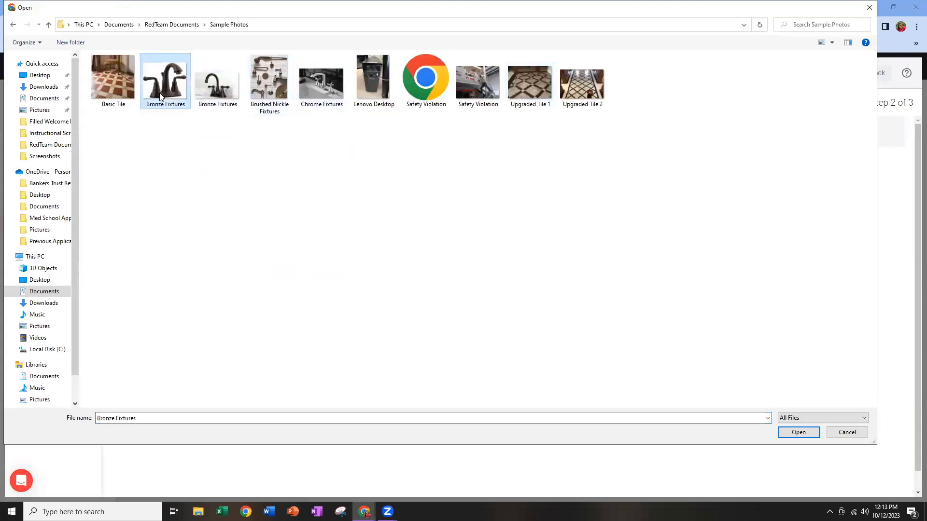
left_click(323, 91, "shift")
left_click(816, 434)
Check the allowed file types and remove Bronze Fixtures.webp from the attachment list
scroll(743, 356, "down", 1)
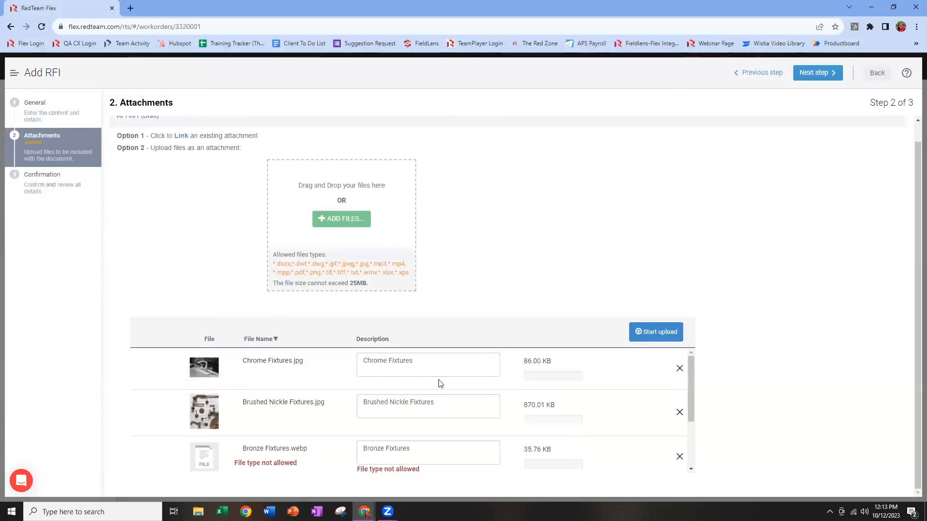
scroll(443, 433, "down", 3)
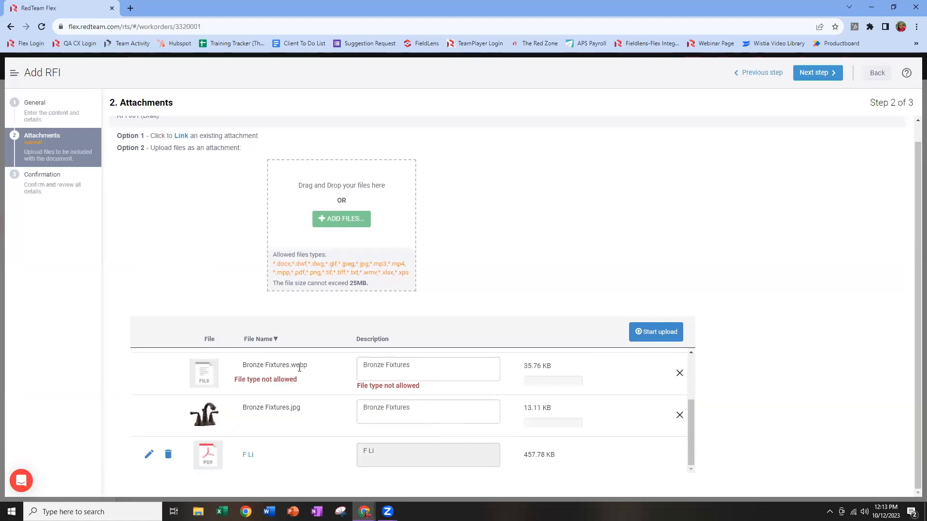
left_click_drag(411, 275, 271, 263)
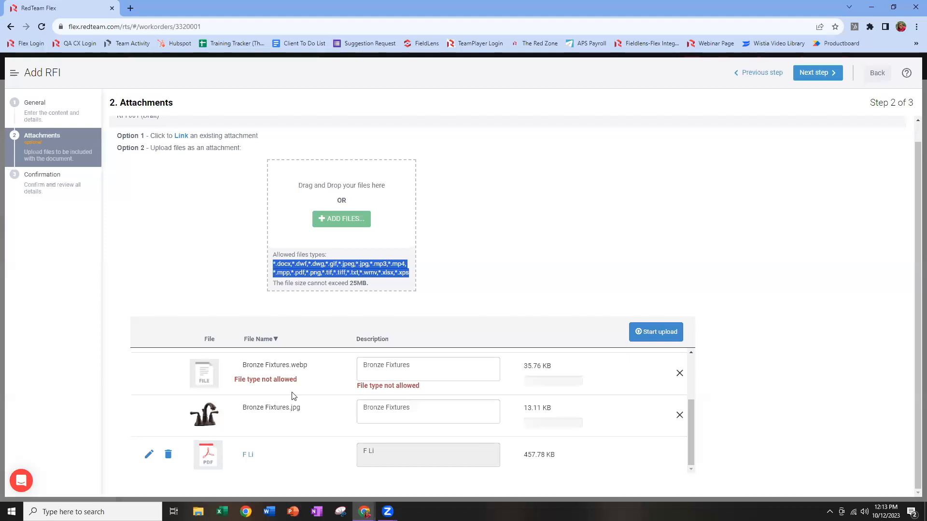
left_click(679, 373)
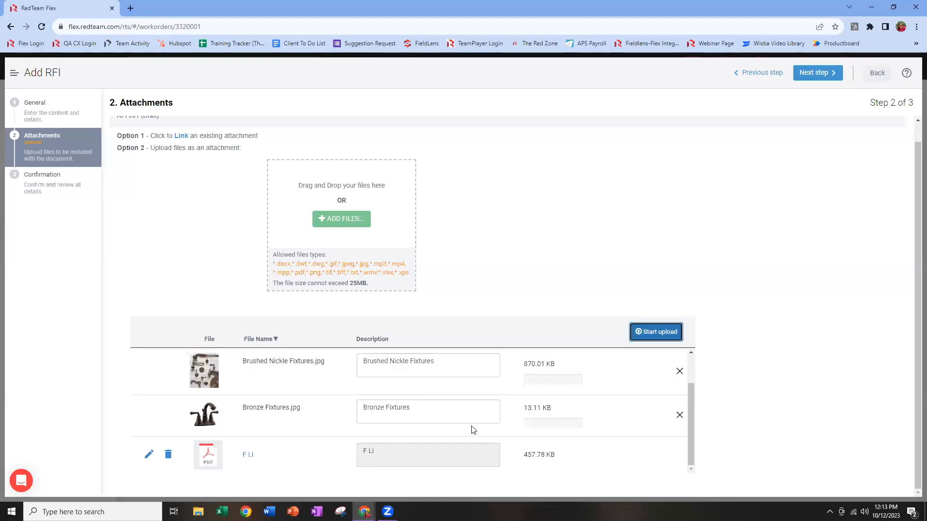
Upload the remaining fixture photos and advance the RFI to its confirmation
scroll(473, 430, "up", 3)
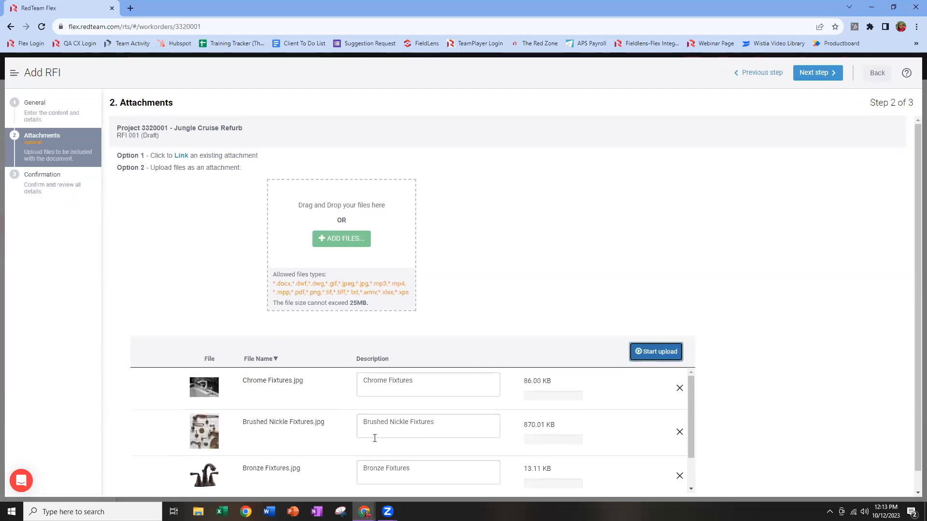
scroll(373, 430, "down", 1)
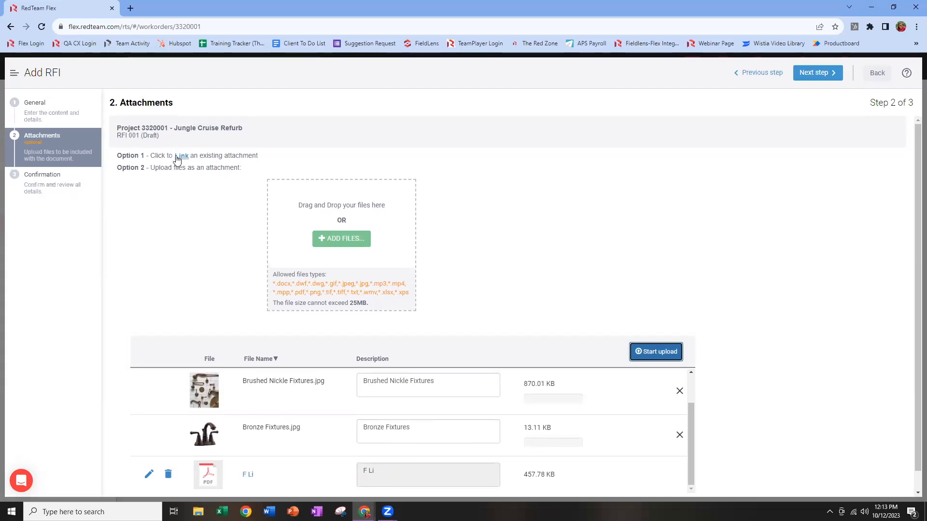
left_click(652, 356)
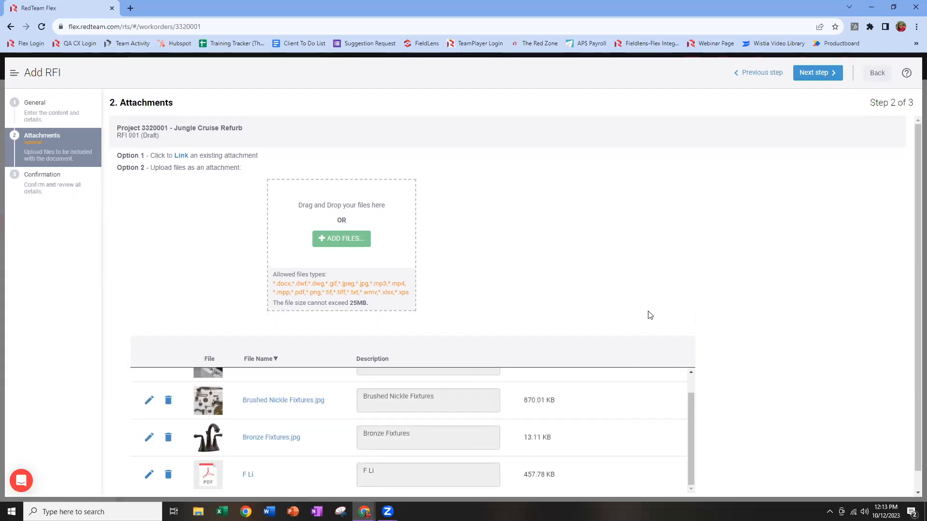
left_click(804, 74)
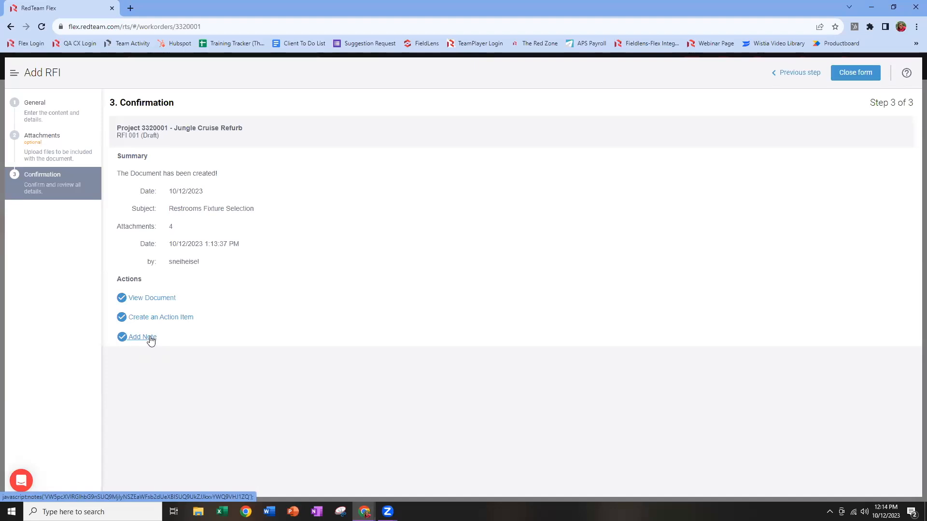
Open the draft RFI document and review its header, attached photos, question and suggestion
left_click(155, 302)
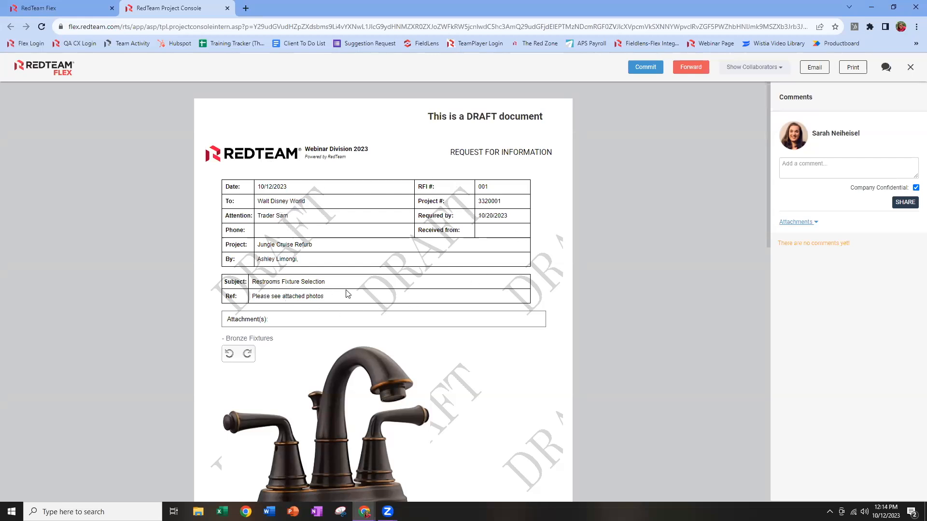
scroll(347, 294, "down", 4)
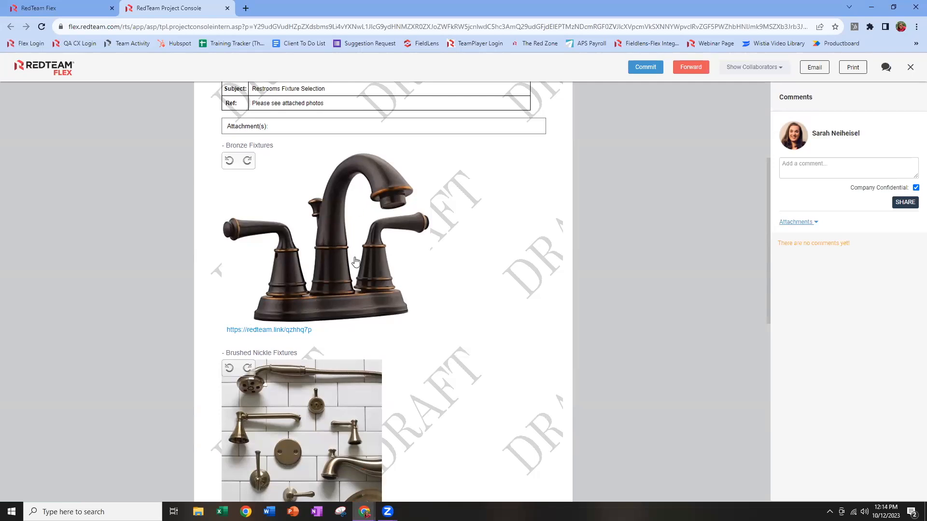
scroll(330, 258, "down", 2)
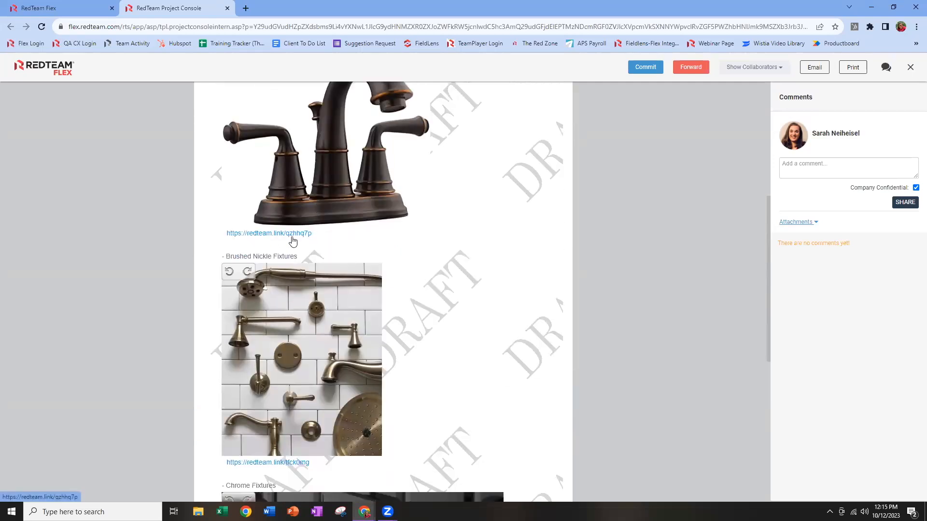
scroll(419, 254, "down", 5)
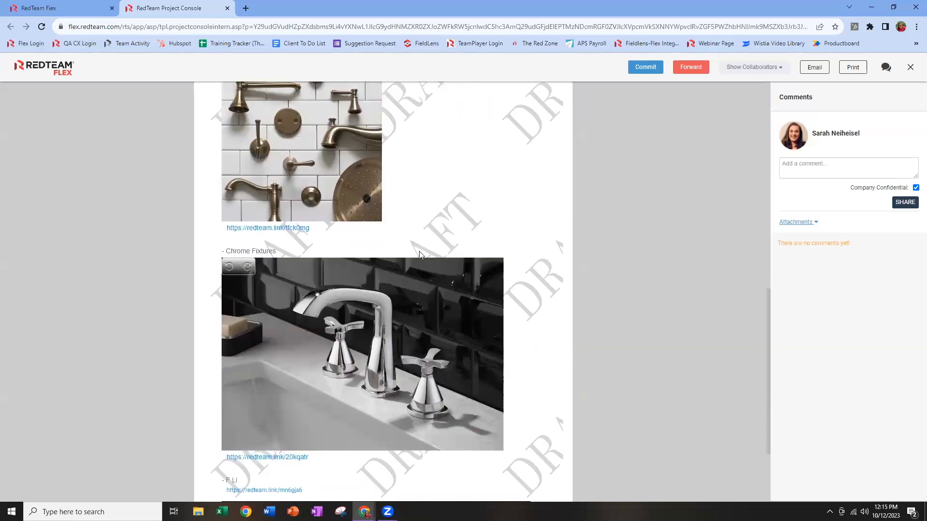
scroll(419, 253, "down", 3)
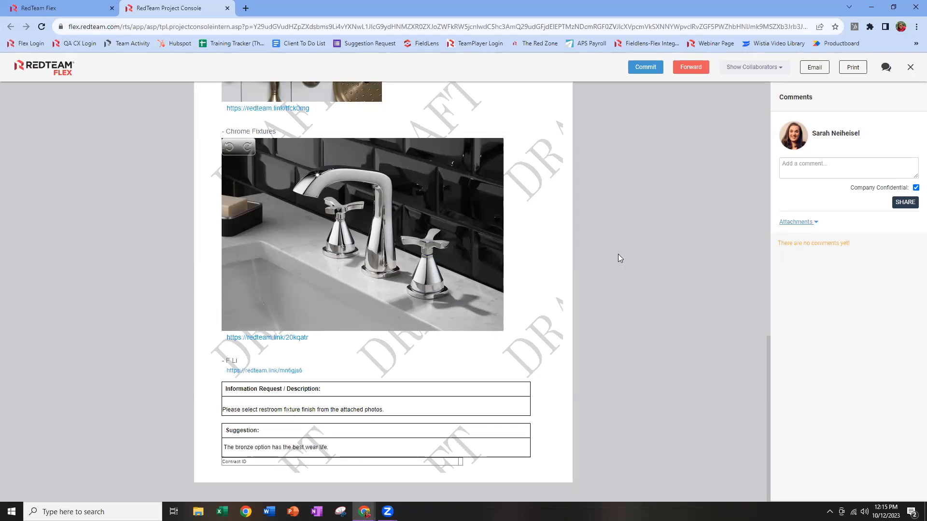
scroll(556, 266, "up", 10)
scroll(556, 266, "up", 2)
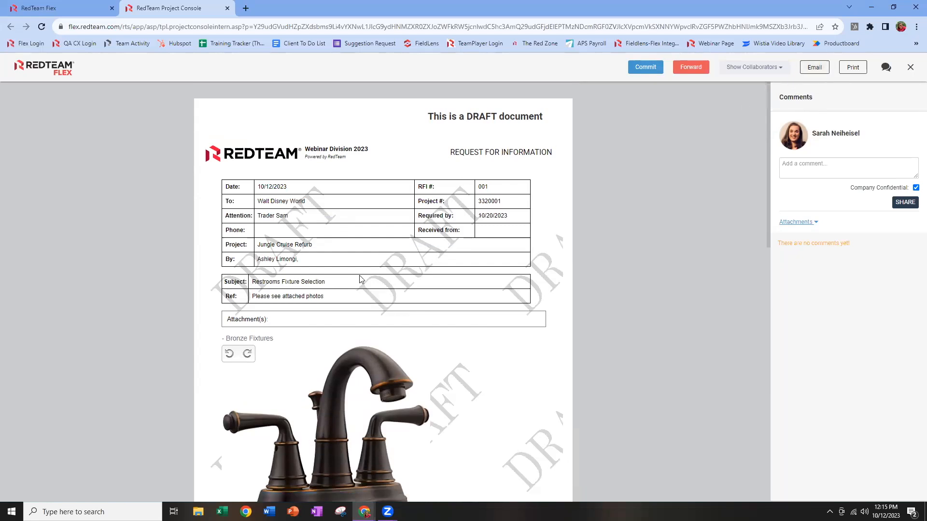
Check the draft RFI in the project's correspondence list, return to its document and commit it
left_click(66, 8)
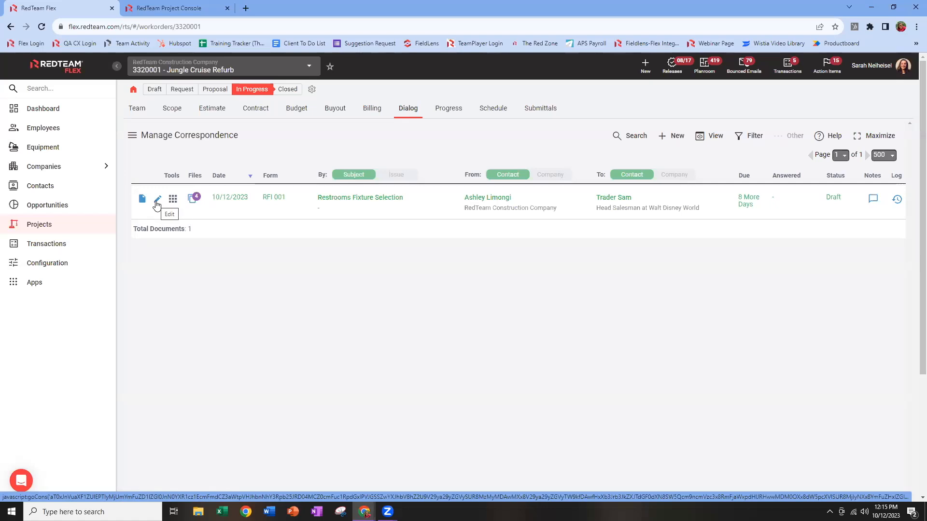
left_click(179, 11)
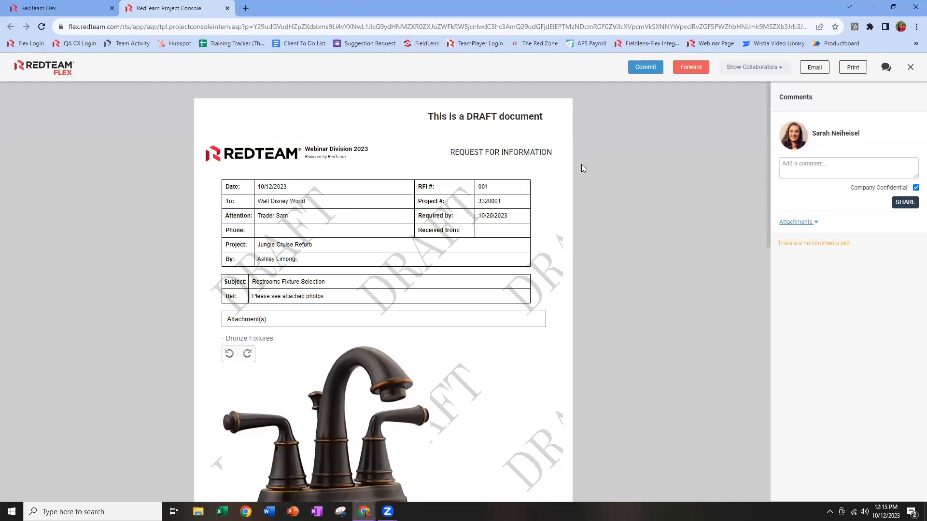
left_click(648, 72)
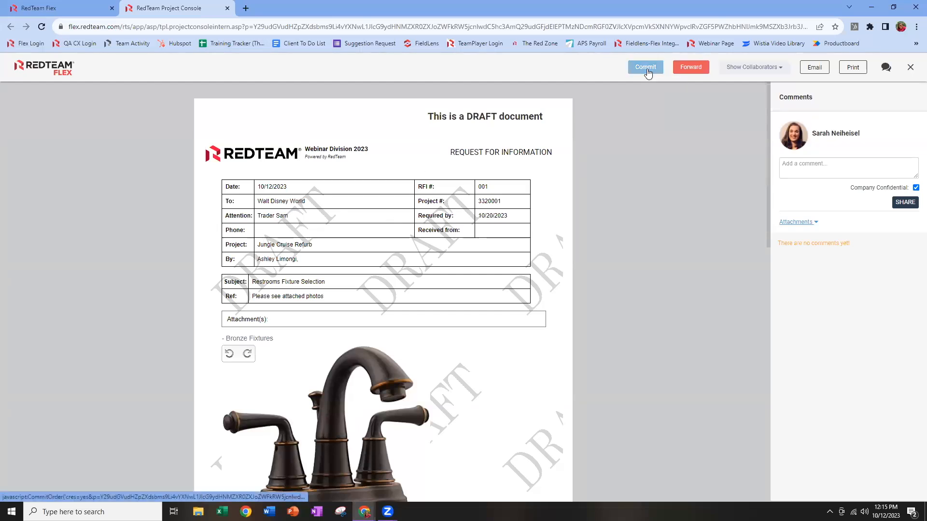
left_click(512, 102)
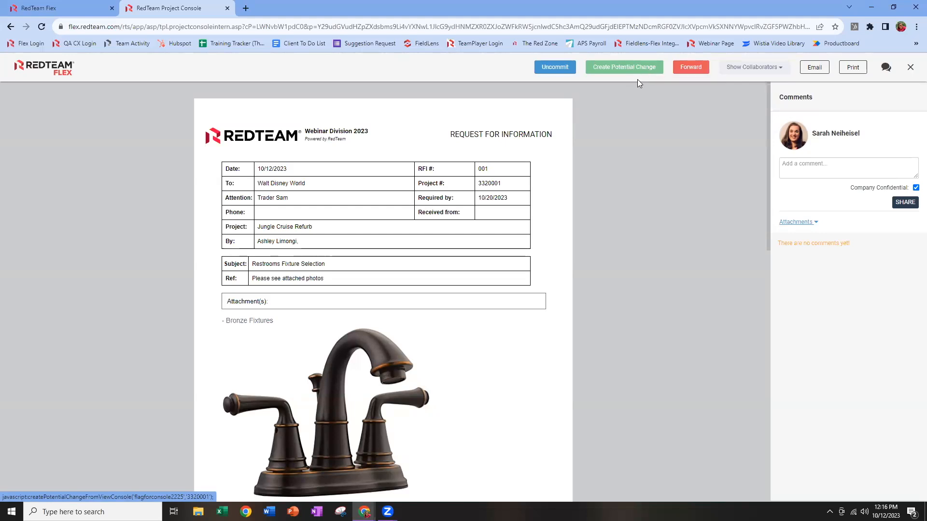
Look over the RFI's email form, including its external Cc field, and close it without sending
left_click(812, 71)
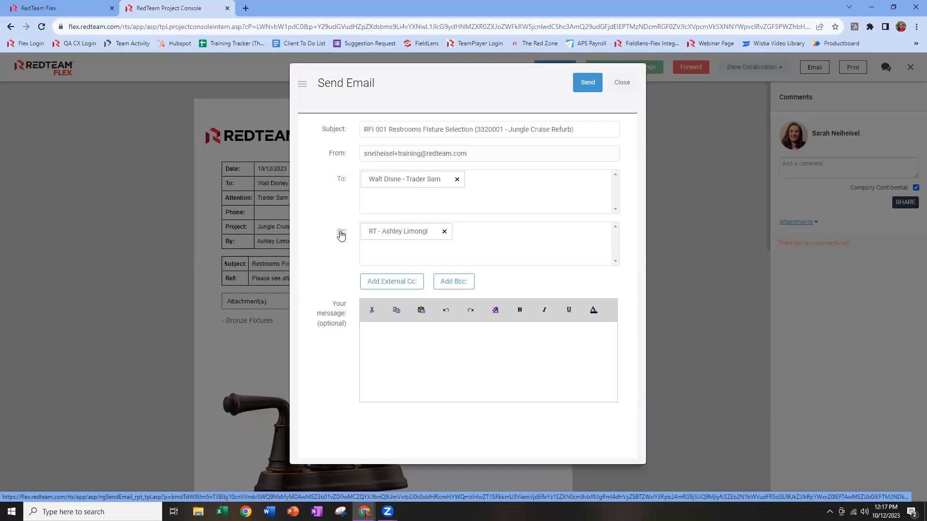
left_click(398, 287)
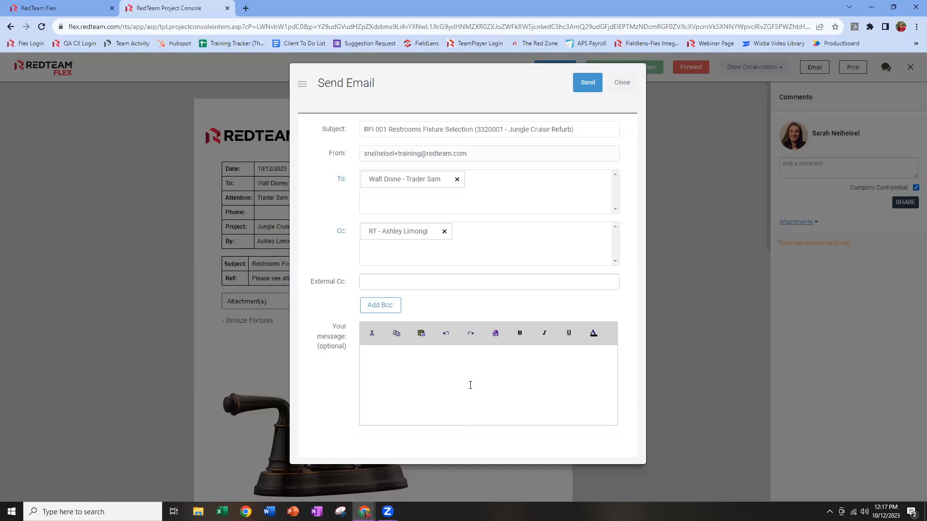
left_click(622, 82)
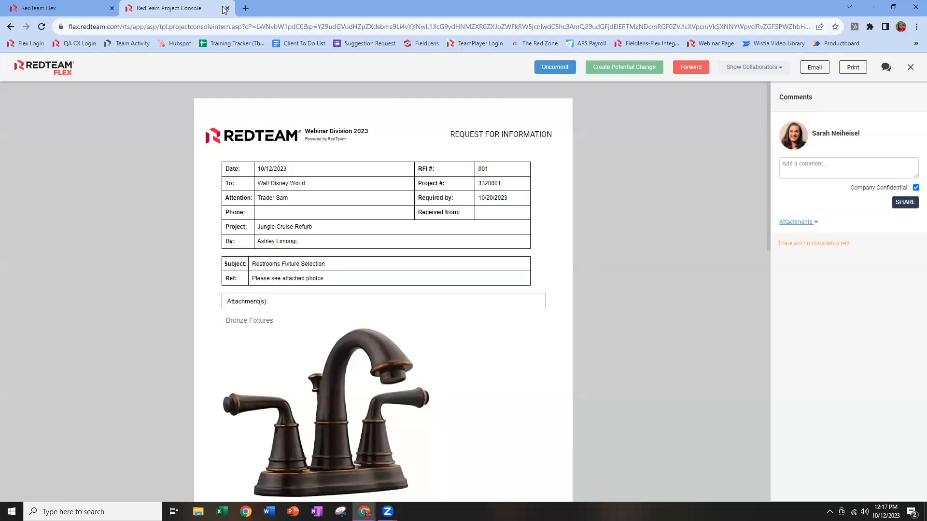
Close the RFI document, reopen it from the correspondence list and view its collaborators
key("ctrl+w")
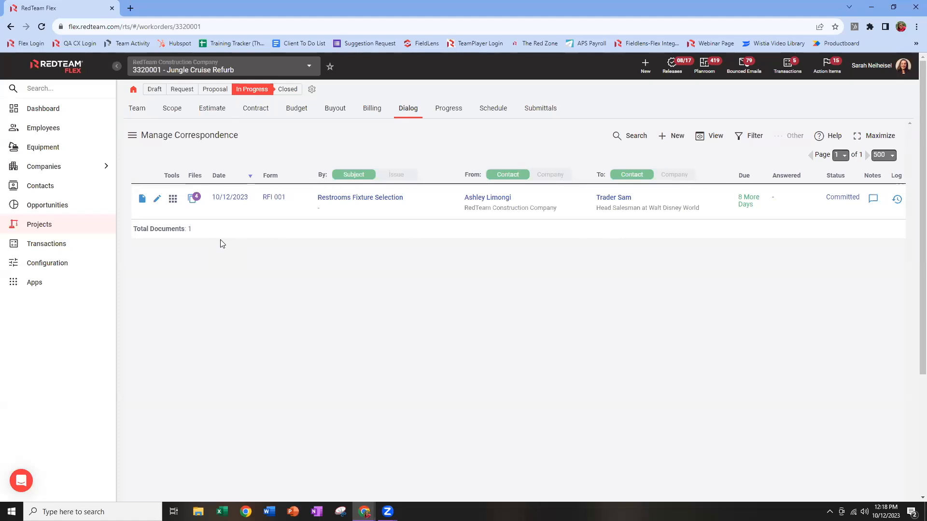
left_click(144, 199)
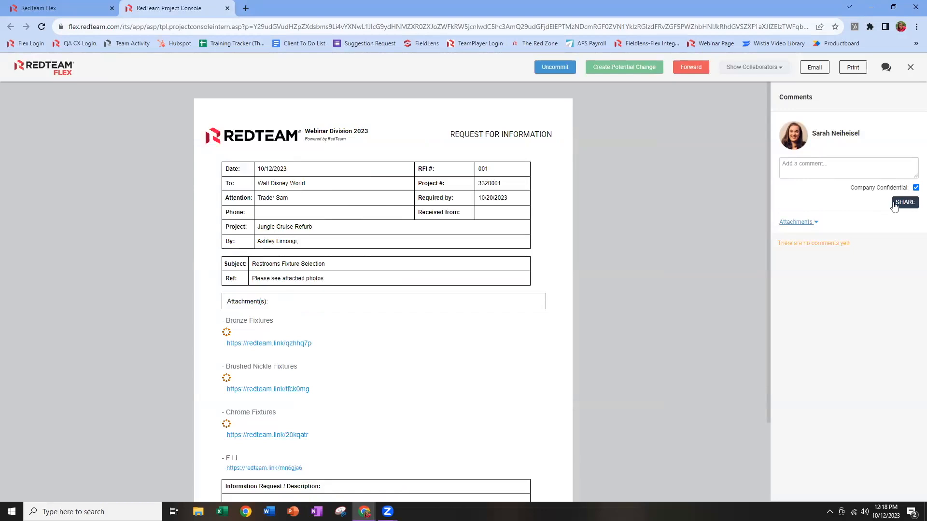
left_click(775, 70)
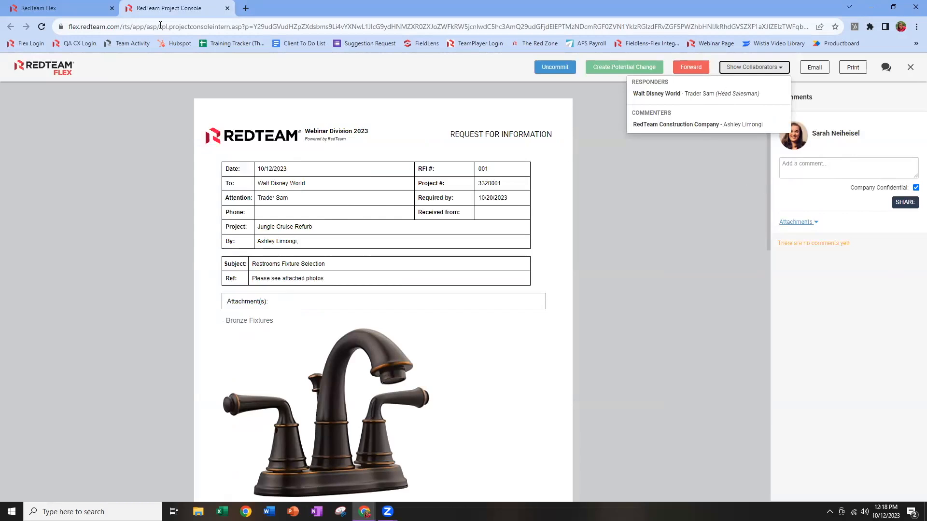
Close the RFI document and open the response section for answering RFI 001
left_click(227, 8)
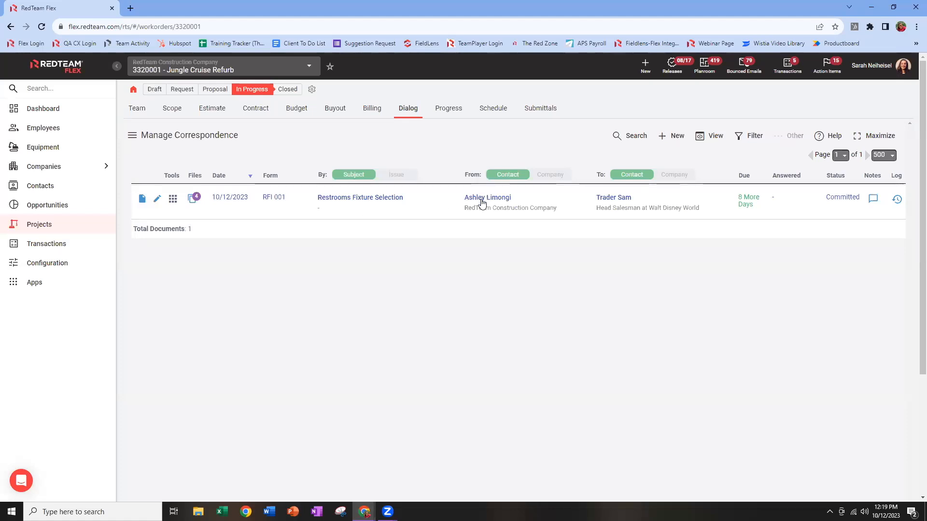
left_click(172, 202)
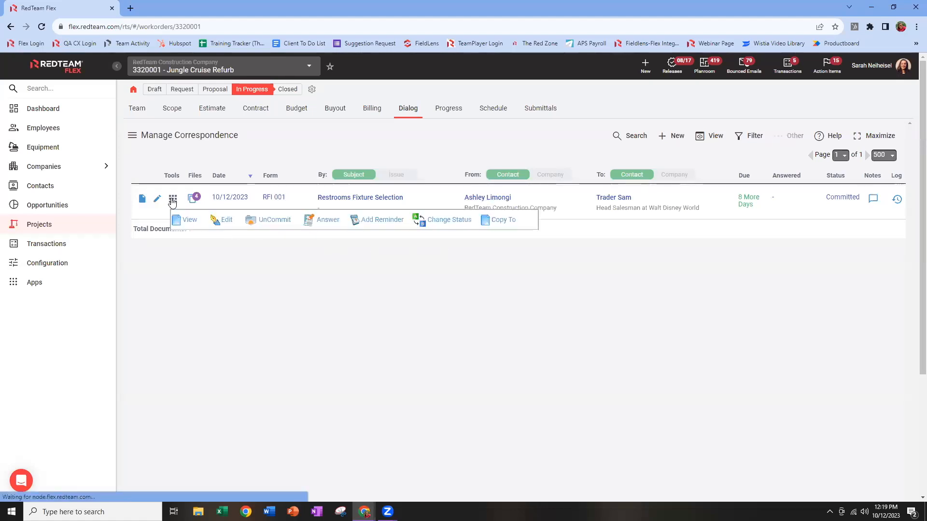
left_click(326, 223)
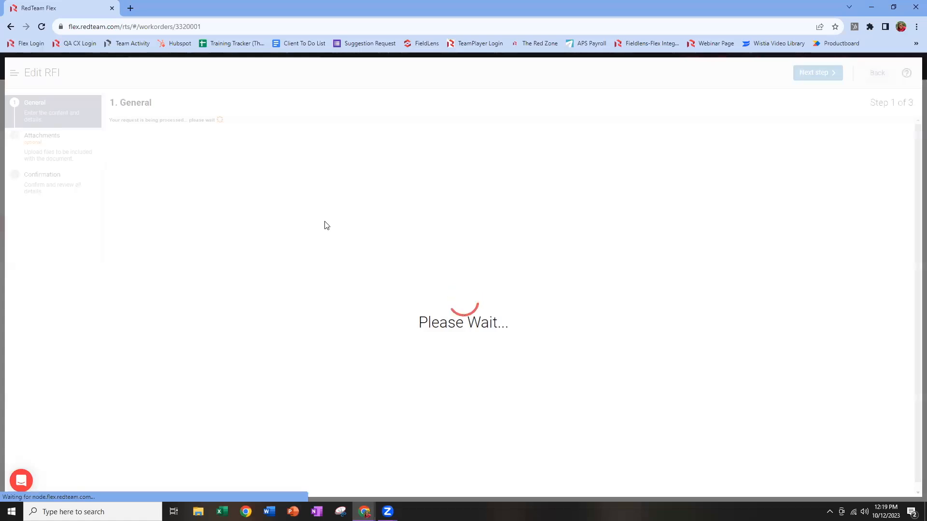
scroll(325, 249, "down", 3)
scroll(325, 249, "down", 6)
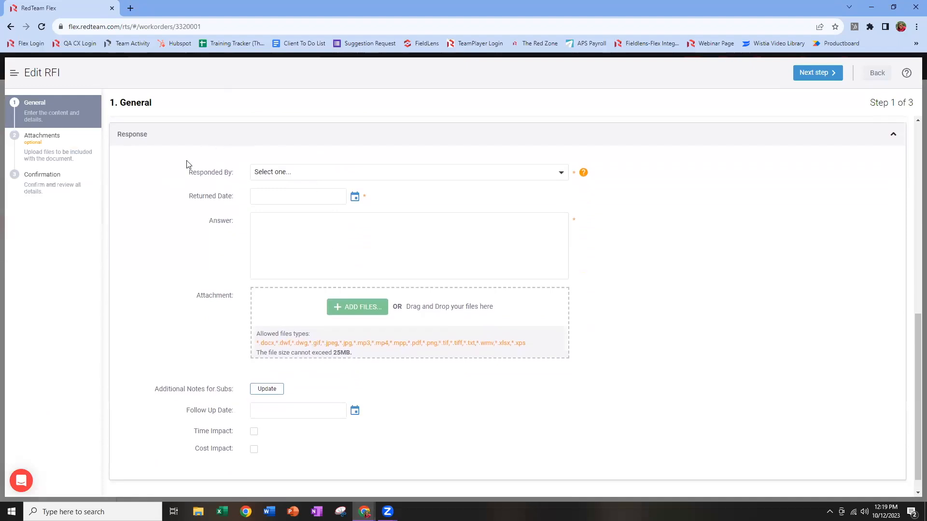
Record Walt Disney World's head salesman as responder, returned date 10/12/2023, and the answer "We would prefer the chrome option. (received answer via phone)"
left_click(390, 176)
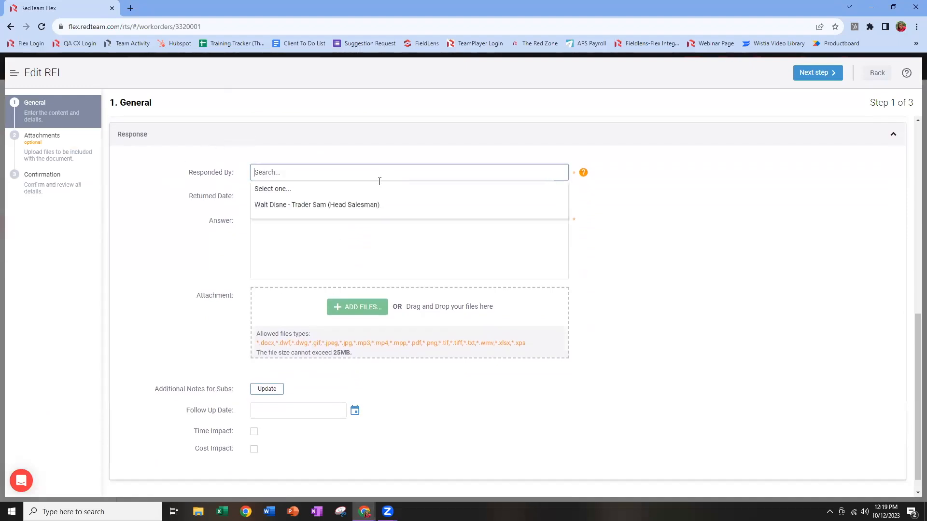
left_click(331, 205)
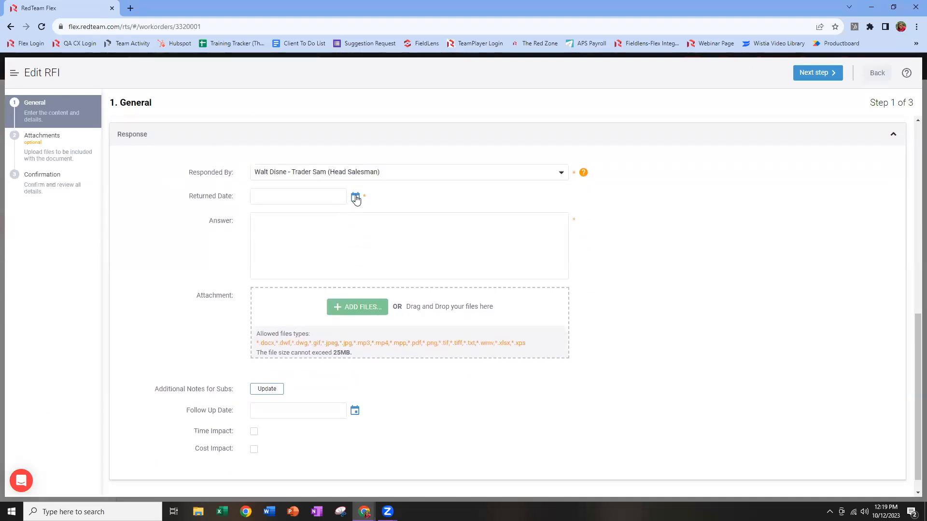
left_click(356, 199)
left_click(427, 439)
left_click(321, 234)
type("We would prefer the ")
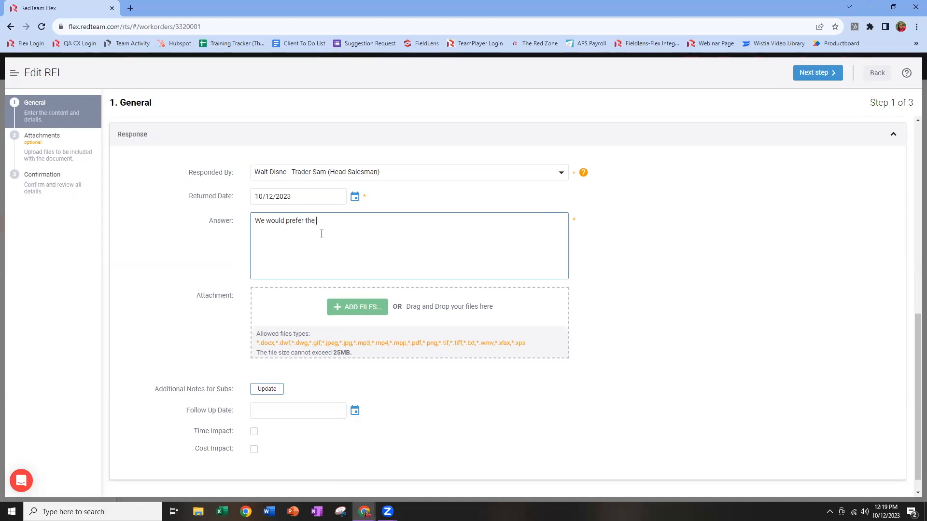
type("chrome option. (received answer via phone")
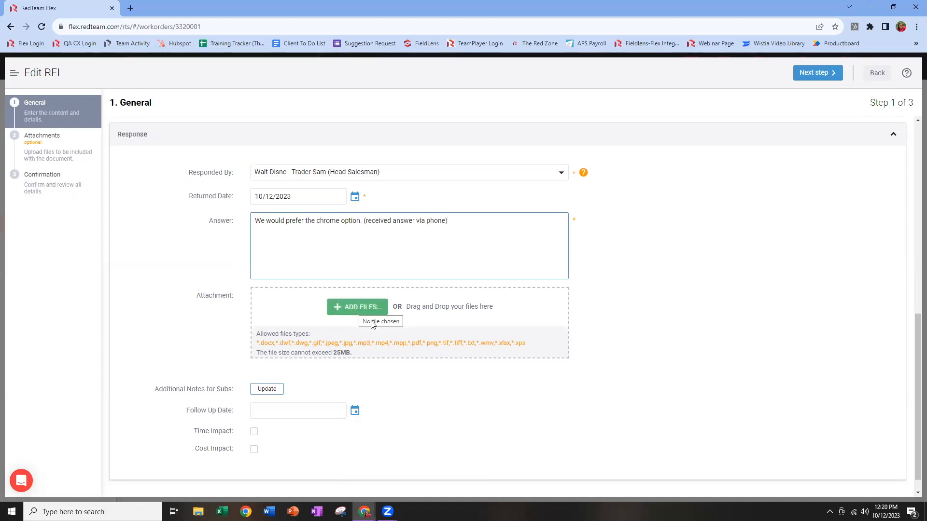
scroll(392, 336, "down", 1)
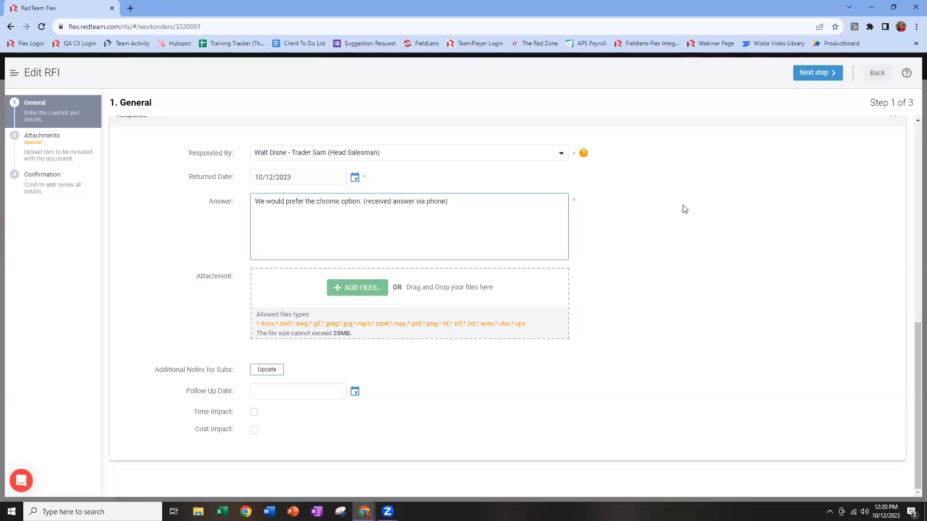
Save the RFI answer without notifying collaborators, and return from the attachments step to the correspondence list
left_click(823, 78)
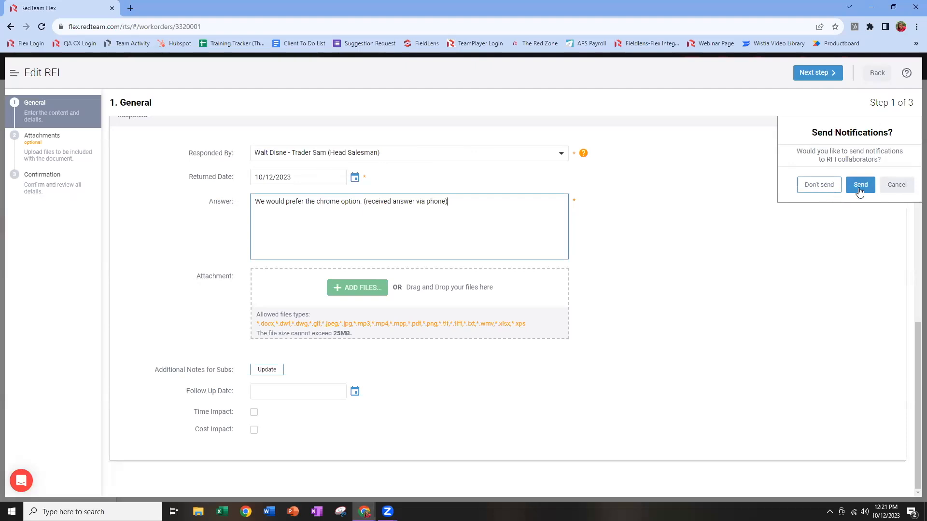
left_click(831, 191)
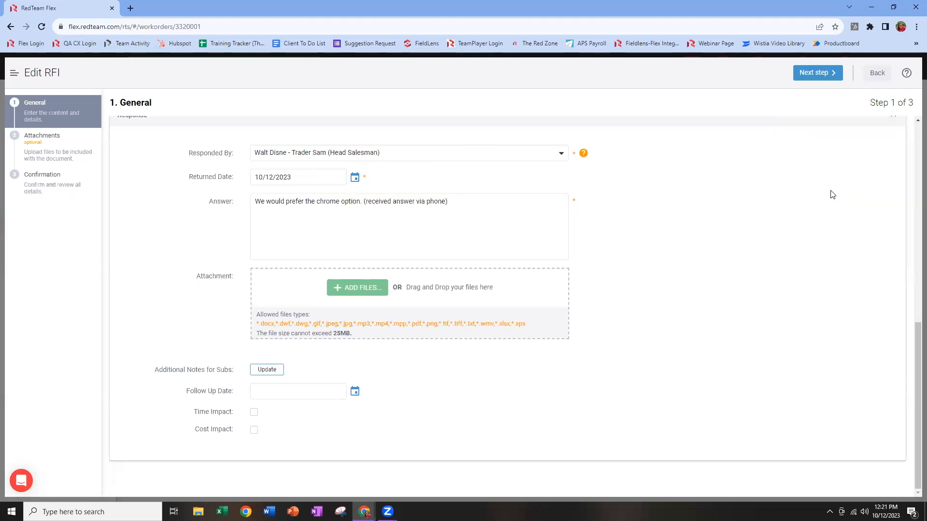
left_click(819, 73)
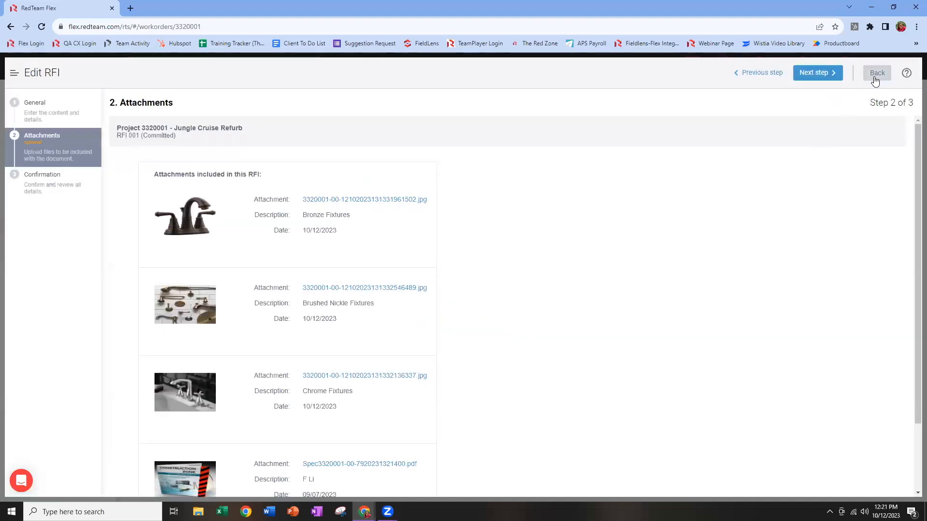
left_click(877, 73)
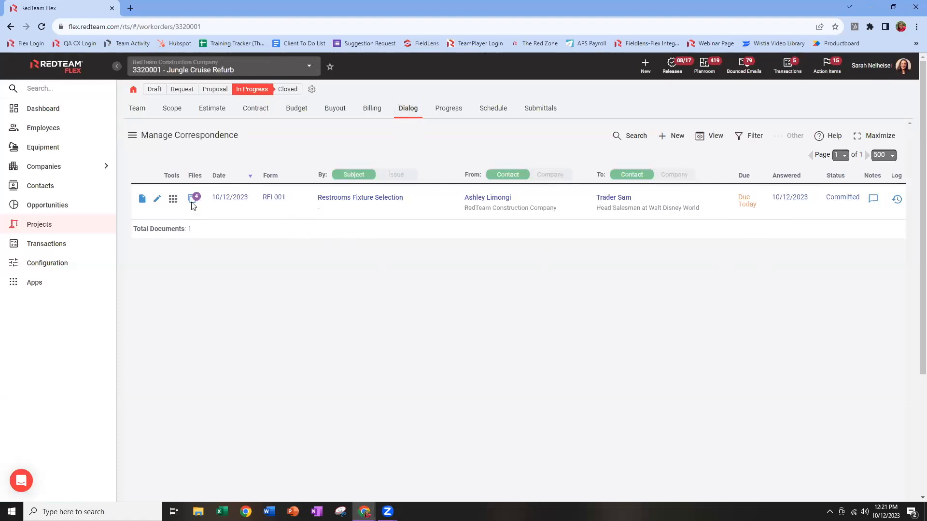
Open the answered RFI document and review its response details and the submitted answer in the comments
left_click(142, 200)
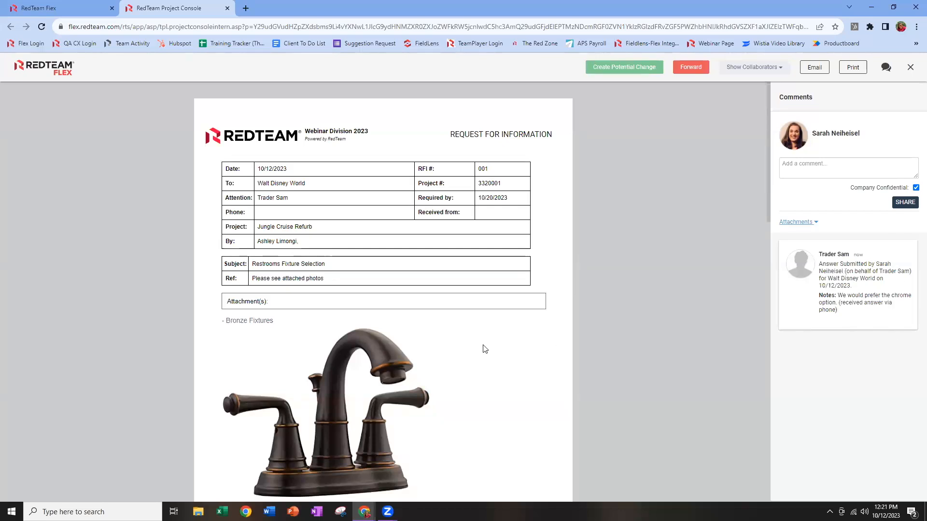
scroll(482, 347, "down", 8)
scroll(487, 344, "down", 10)
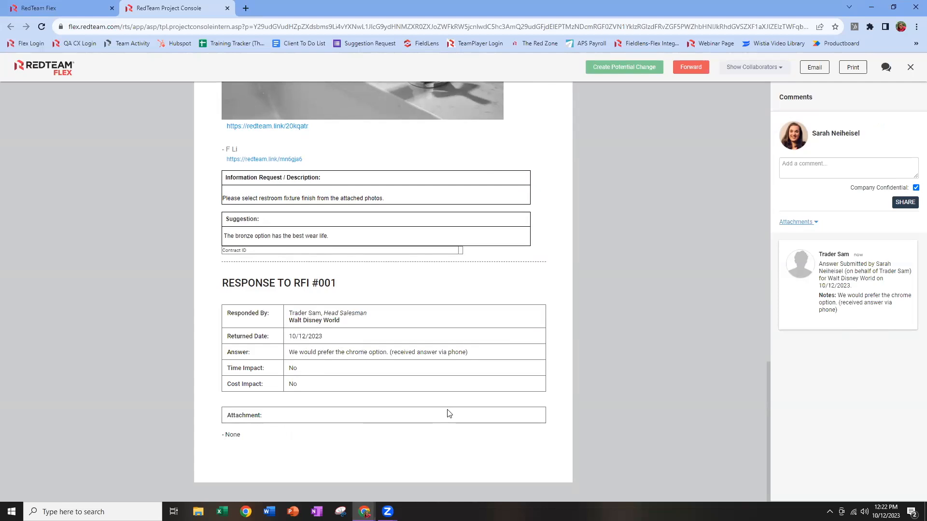
scroll(688, 368, "up", 20)
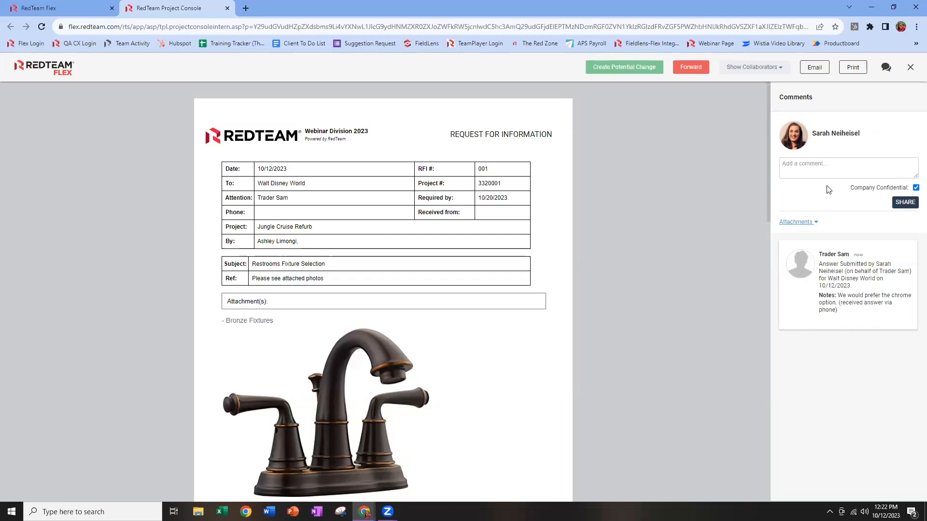
Return to the correspondence list and change RFI 001's status to closed without adding notes
left_click(62, 9)
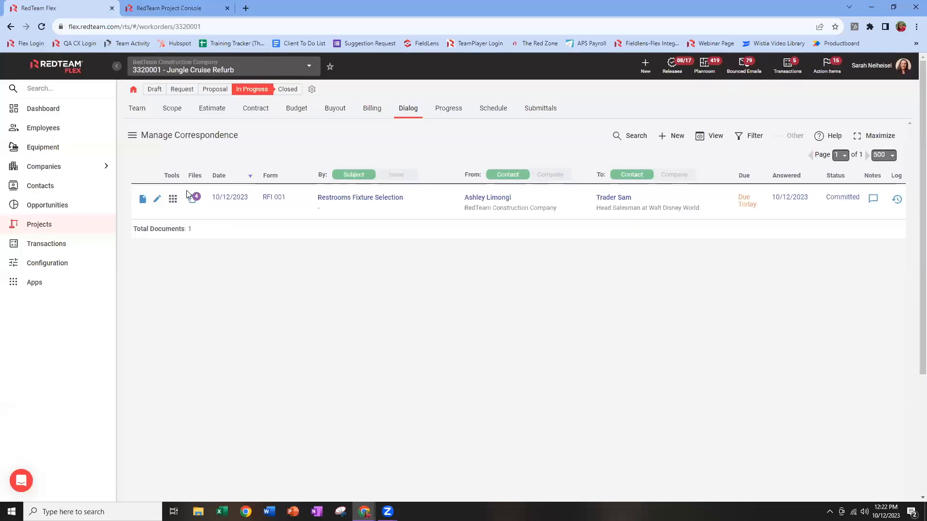
left_click(174, 202)
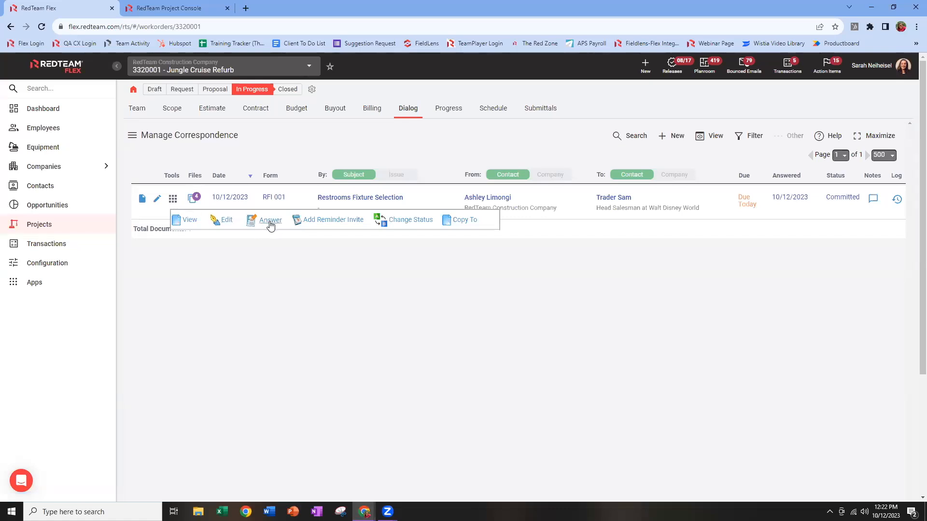
left_click(302, 290)
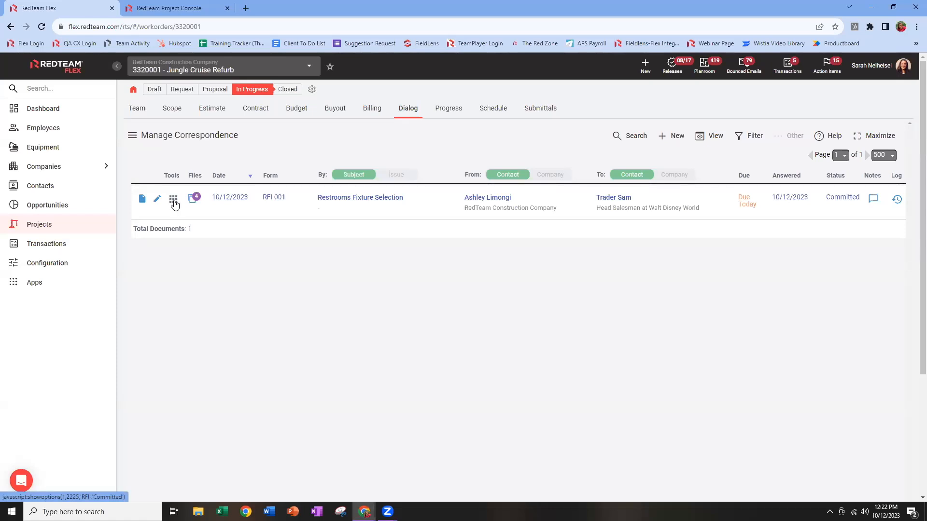
left_click(173, 201)
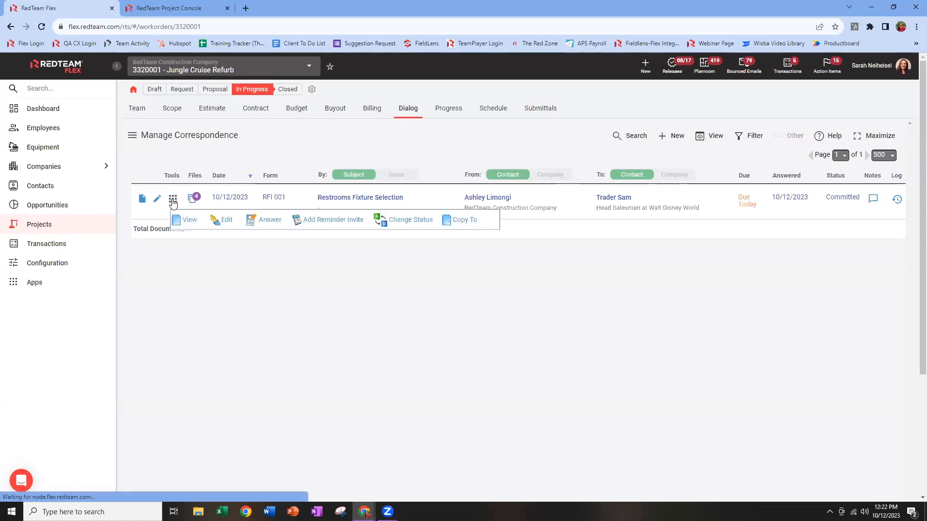
left_click(403, 218)
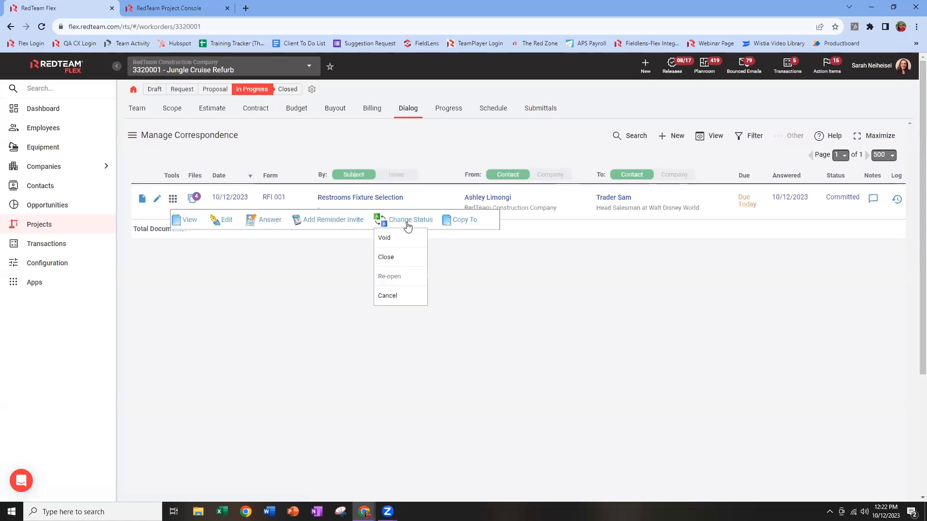
left_click(386, 259)
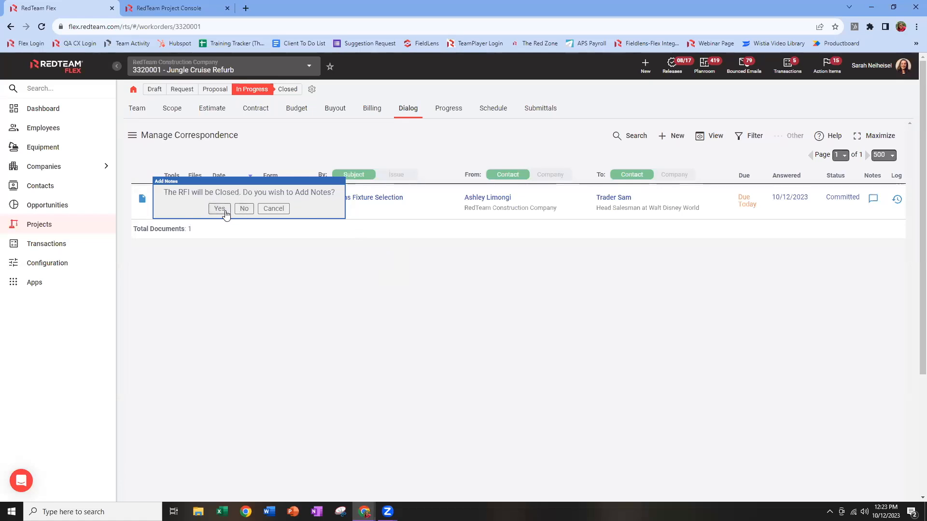
mouse_move(872, 204)
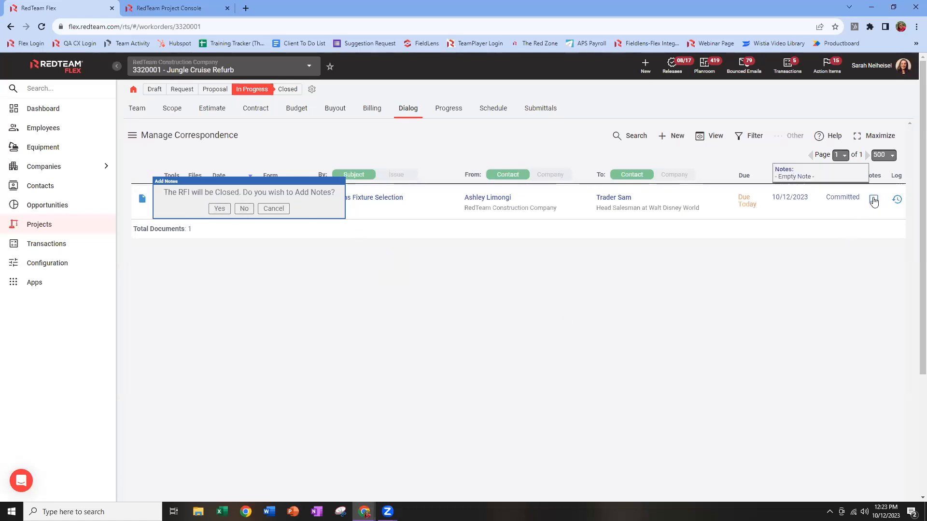
left_click(245, 209)
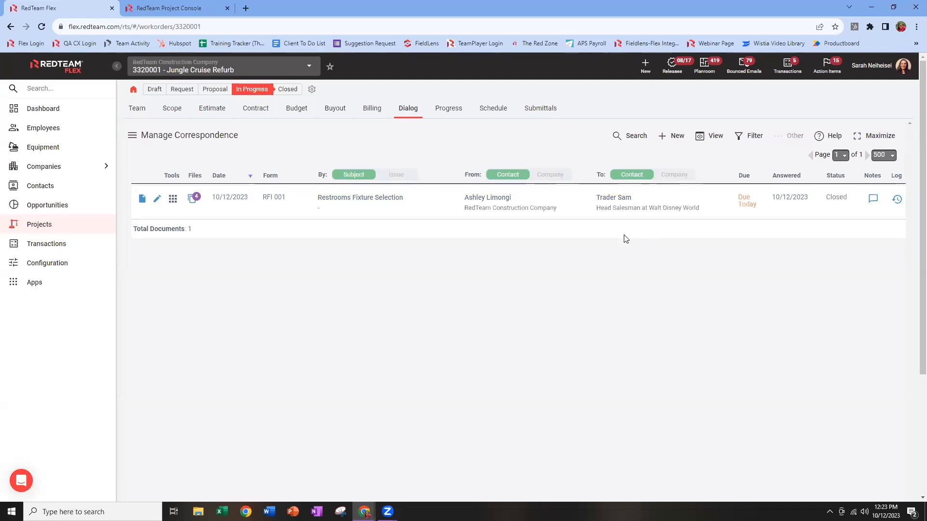
Reload the project's correspondence list, dismiss the closed-document notice and filter the list to the Closed status only, hiding the filters
left_click(415, 119)
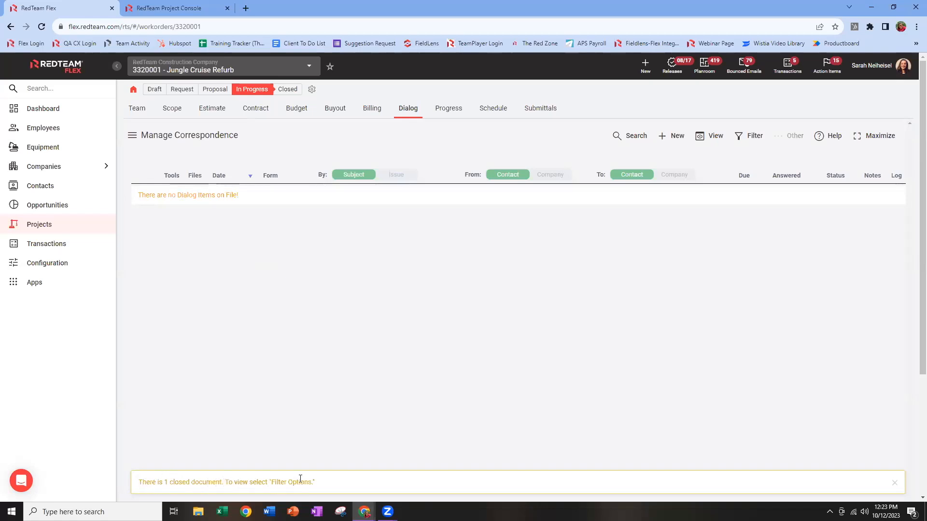
left_click(895, 484)
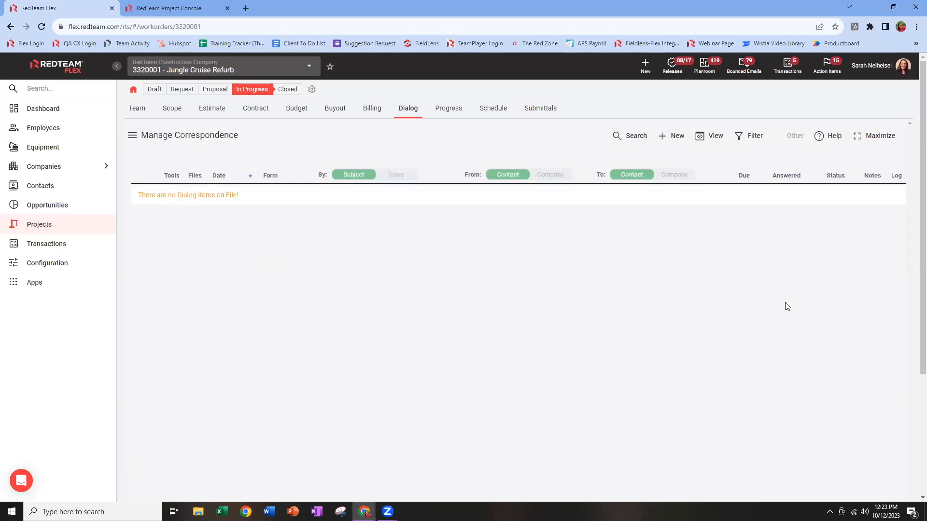
left_click(742, 139)
left_click(247, 268)
left_click(148, 322)
left_click(147, 333)
left_click(177, 349)
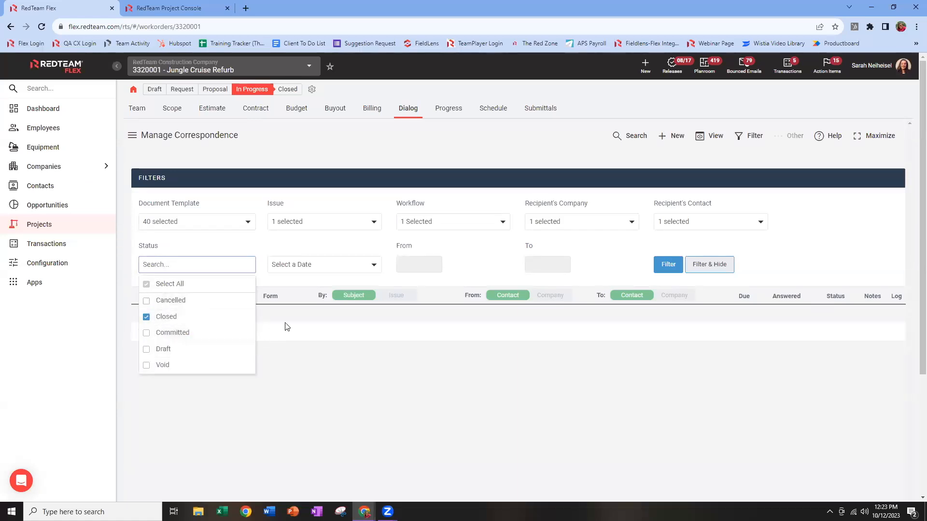
left_click(296, 311)
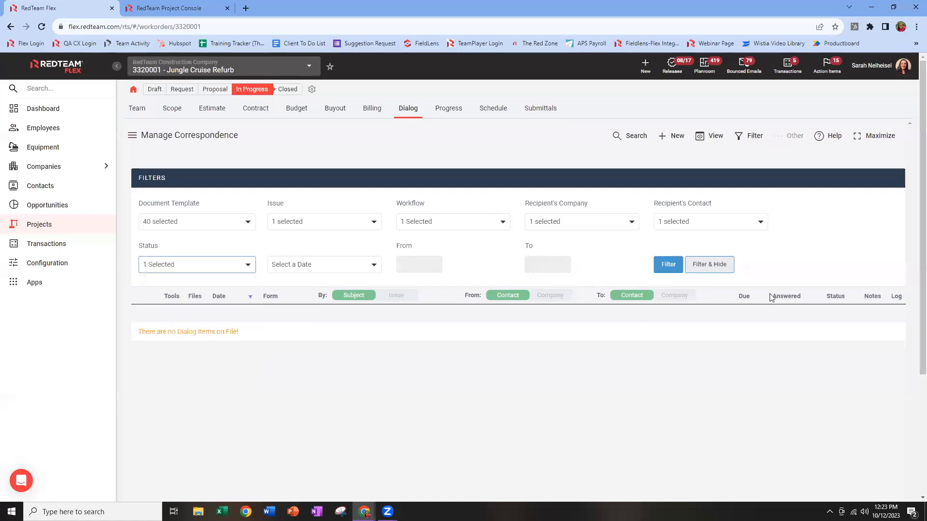
left_click(708, 265)
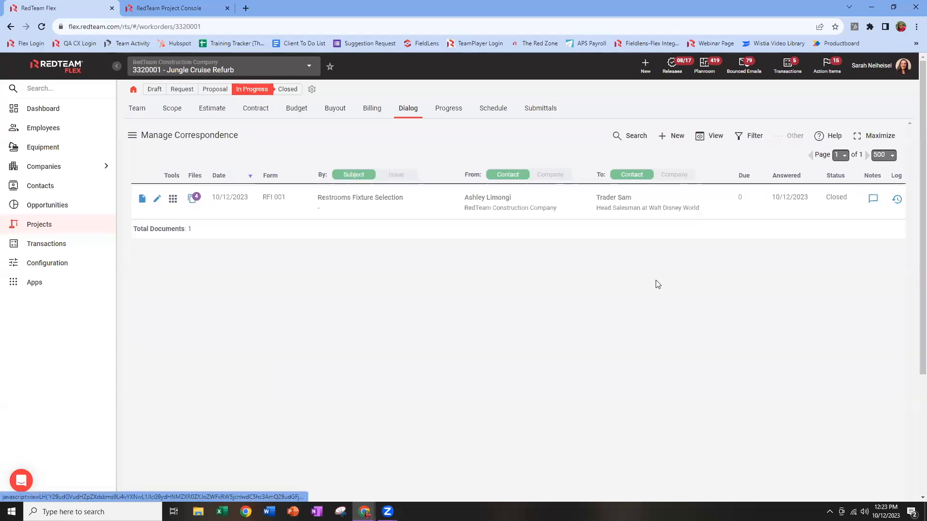
mouse_move(899, 203)
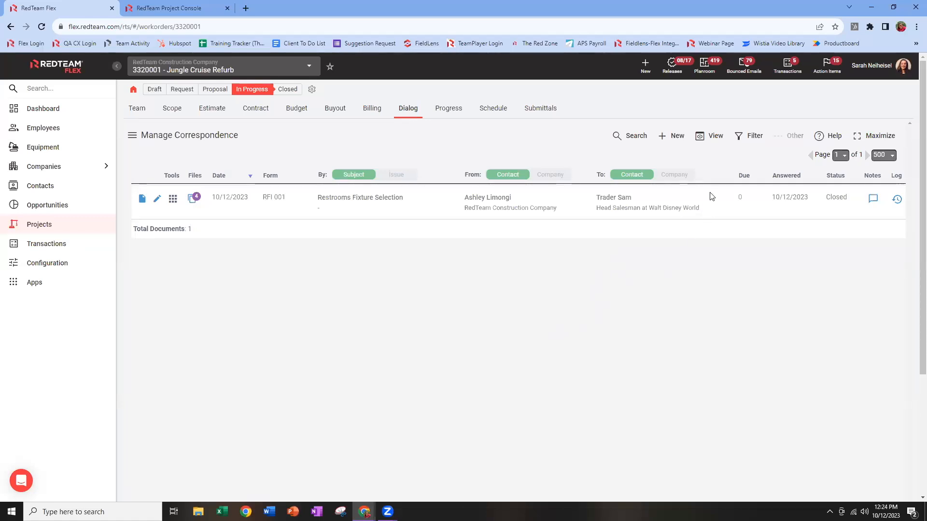
left_click(701, 140)
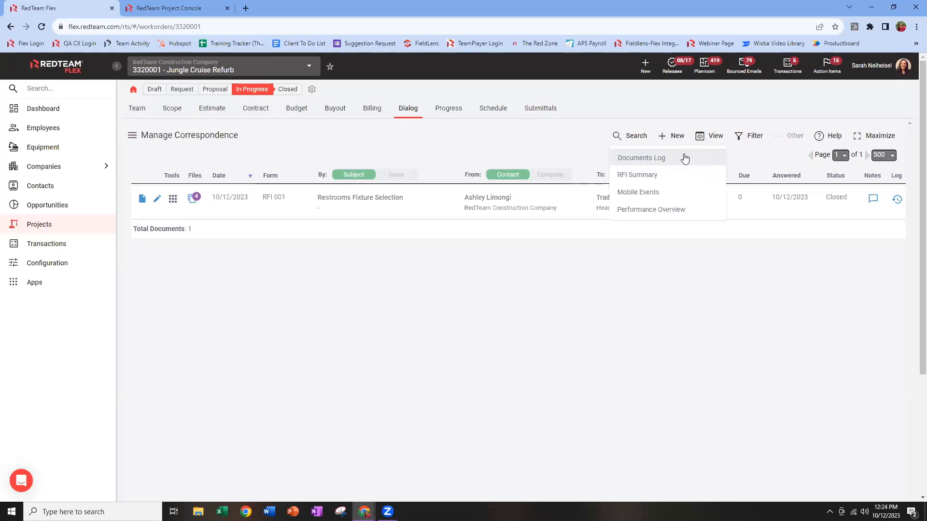
left_click(571, 145)
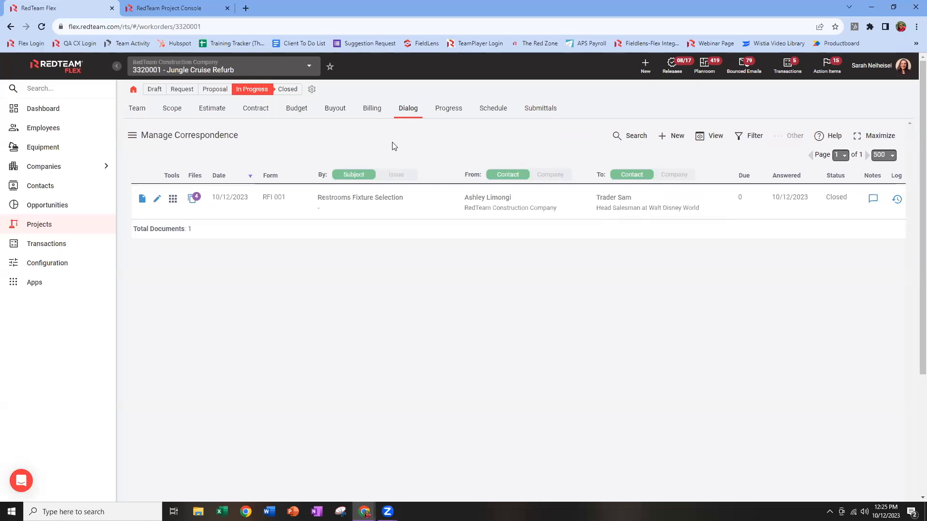
left_click(132, 136)
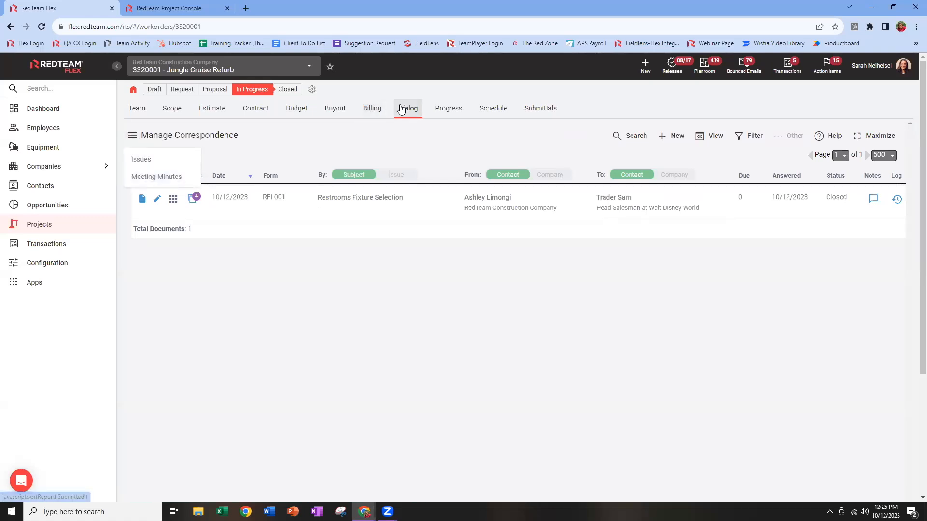
left_click(134, 92)
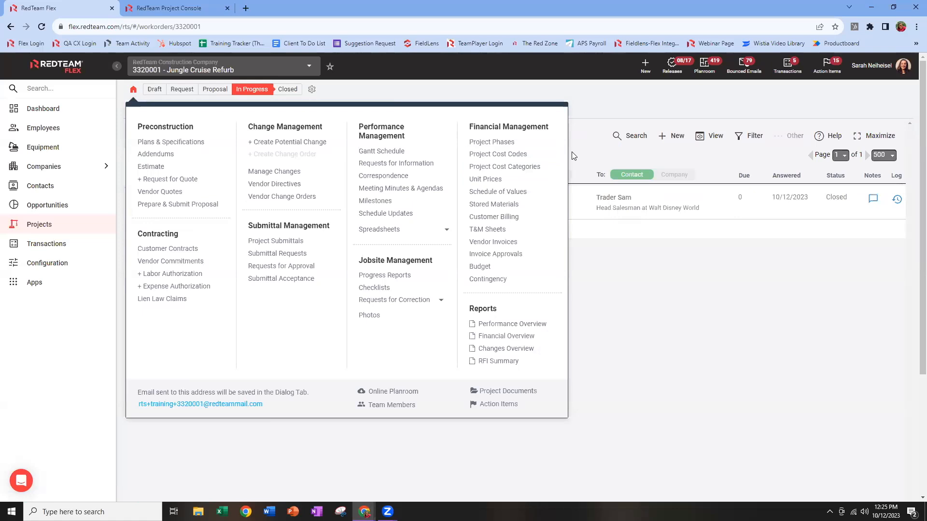
left_click(593, 110)
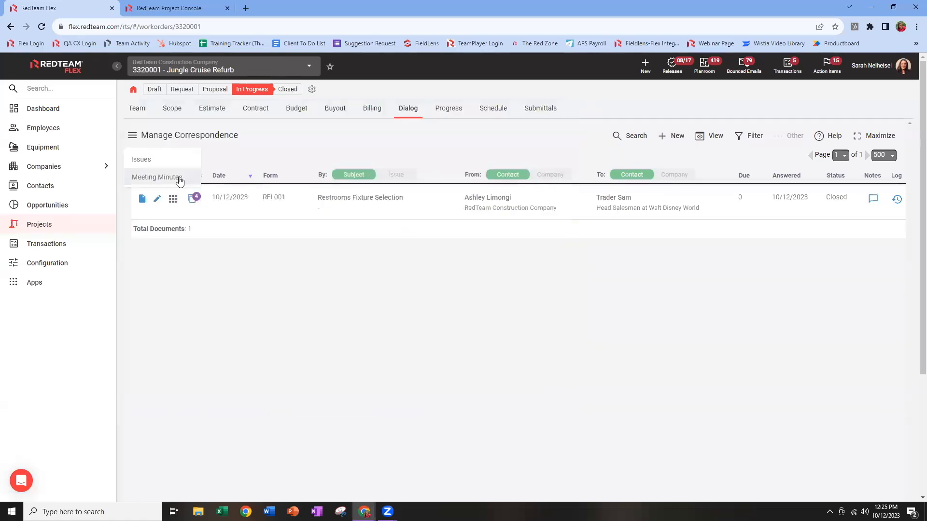
Open the project's meeting minutes list and start a new meeting agenda
left_click(157, 178)
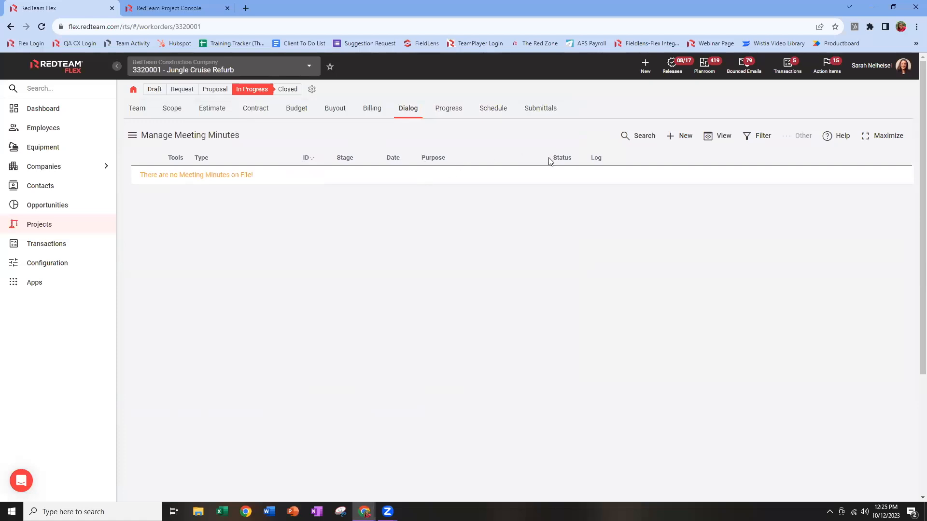
left_click(672, 145)
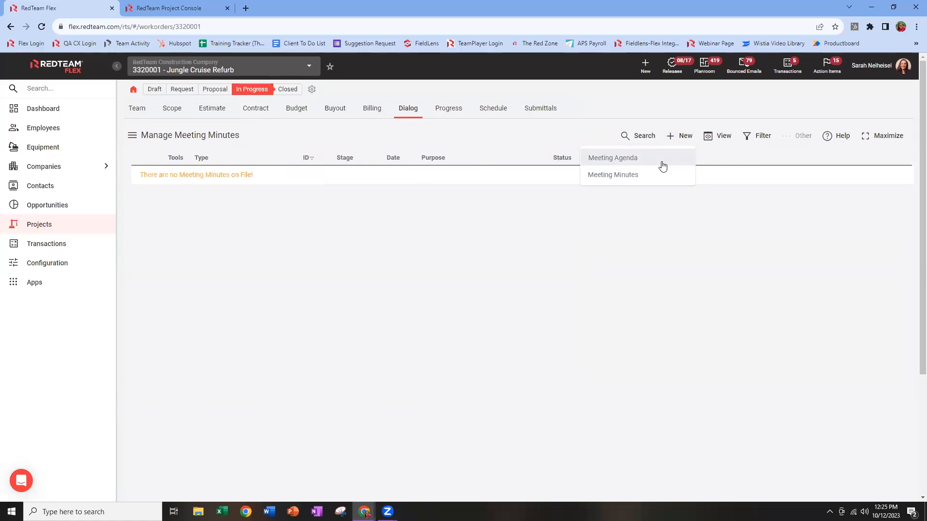
left_click(616, 159)
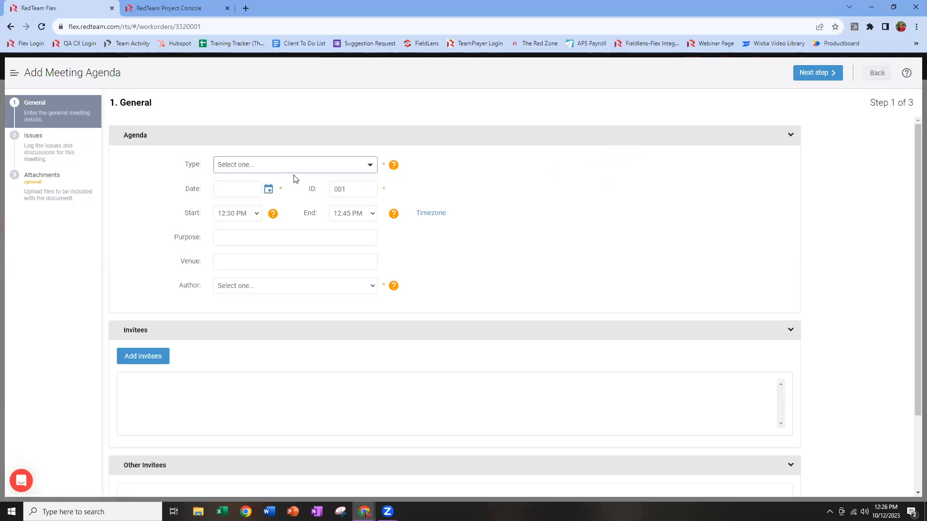
Set the agenda's meeting type to Safety and its date to 10/13/2023
left_click(360, 164)
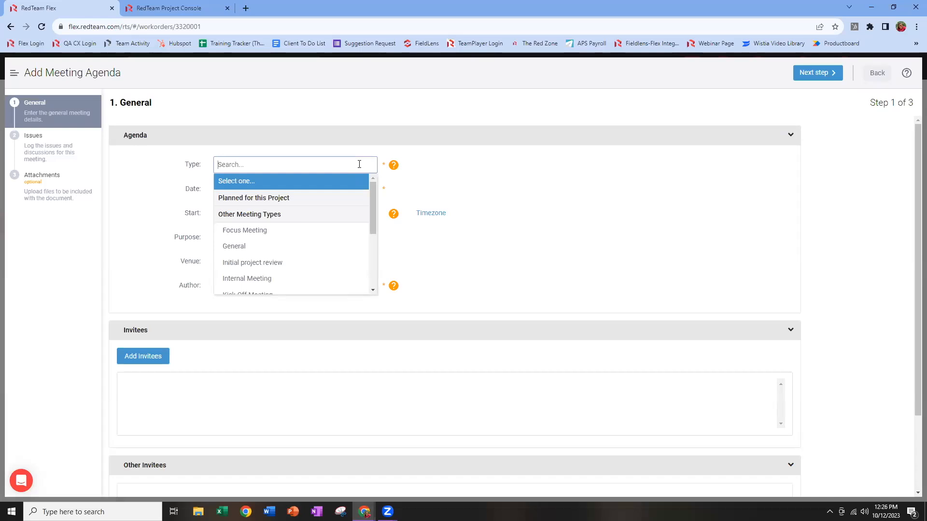
scroll(312, 262, "down", 3)
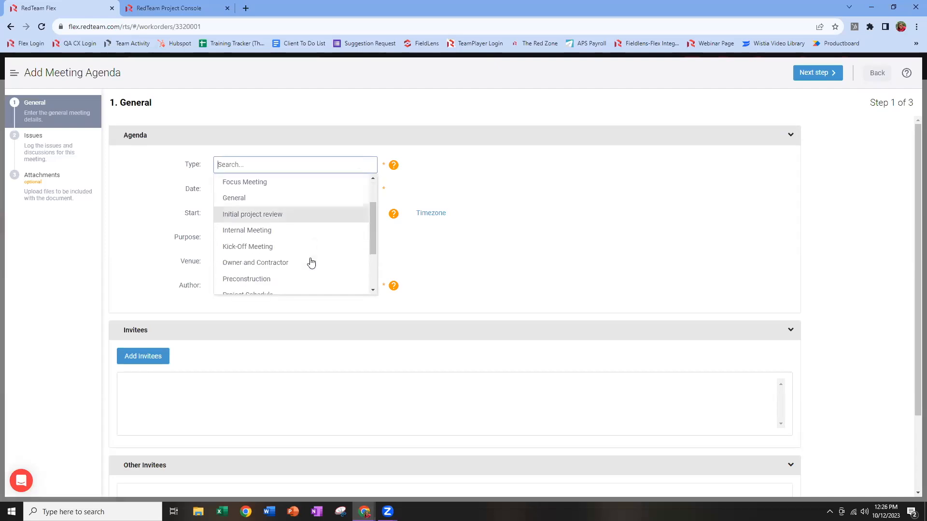
left_click(256, 264)
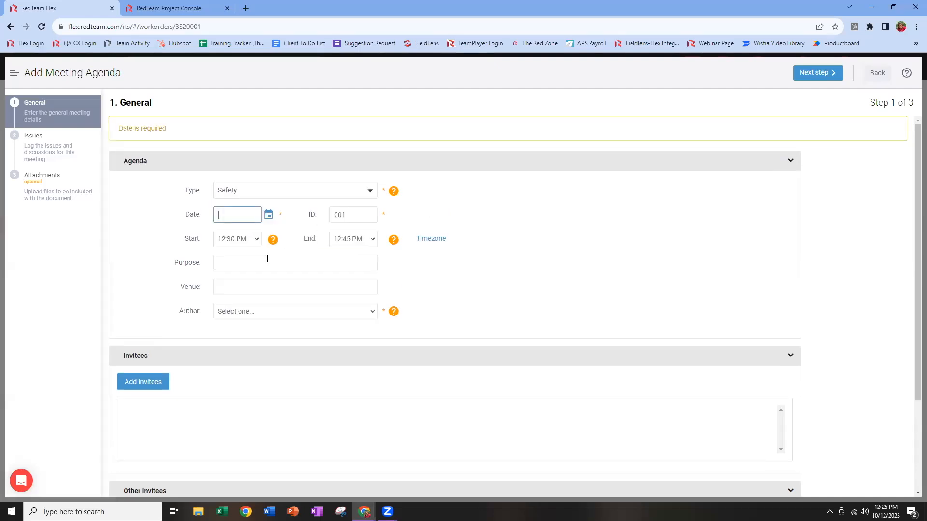
left_click(268, 215)
left_click(268, 216)
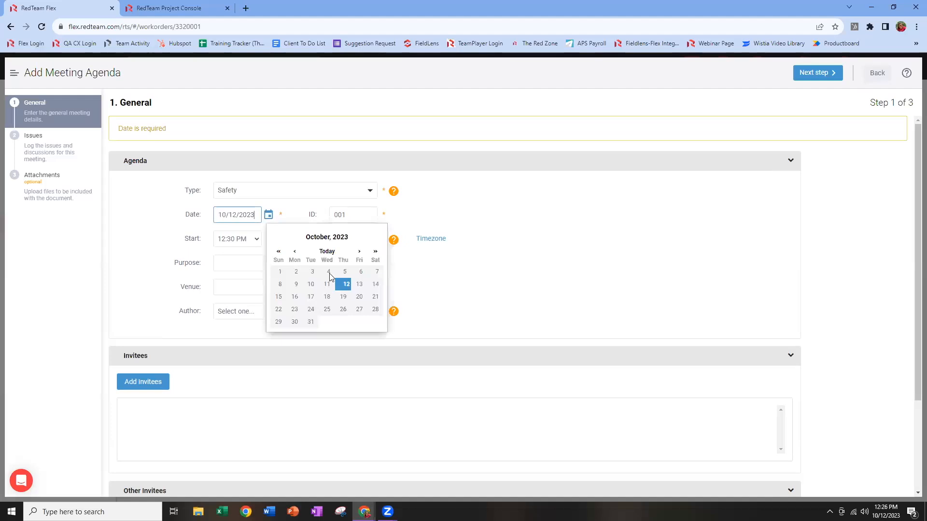
left_click(359, 286)
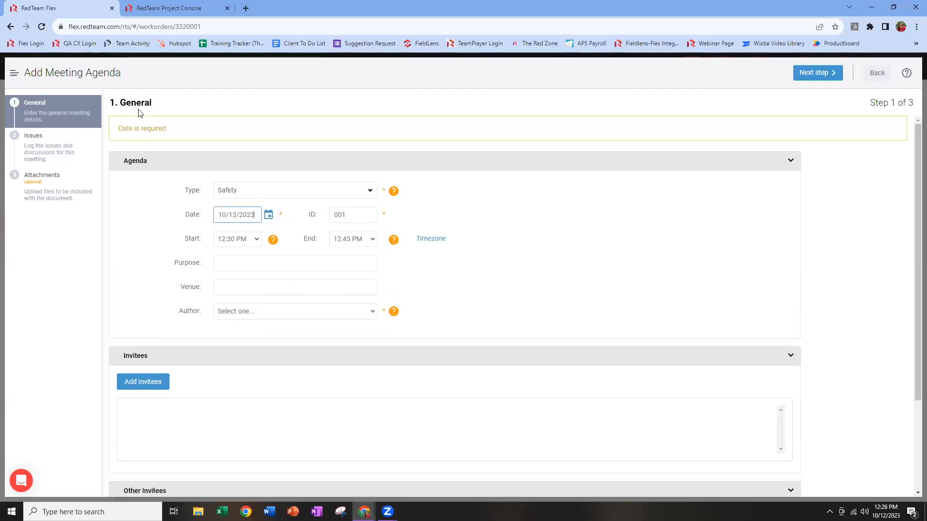
left_click(299, 216)
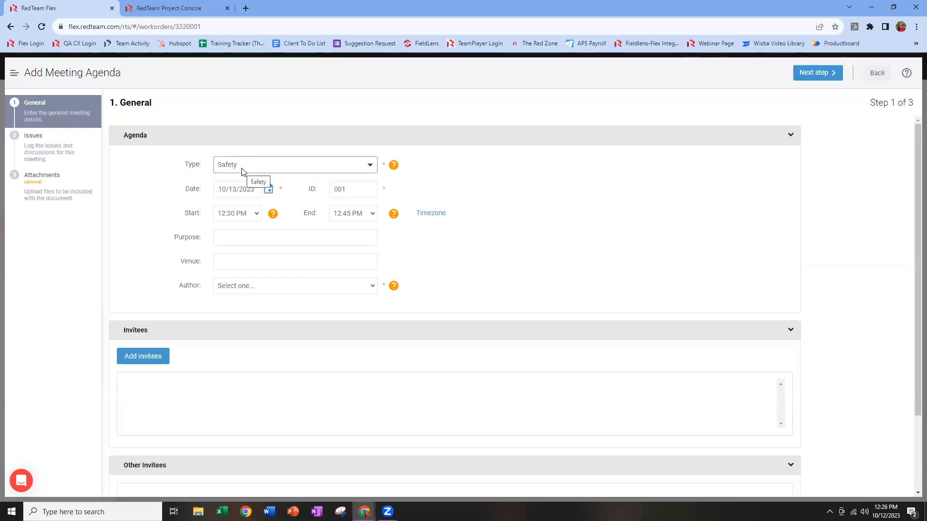
Check the agenda's ID field and look through the list of available meeting types
double_click(331, 190)
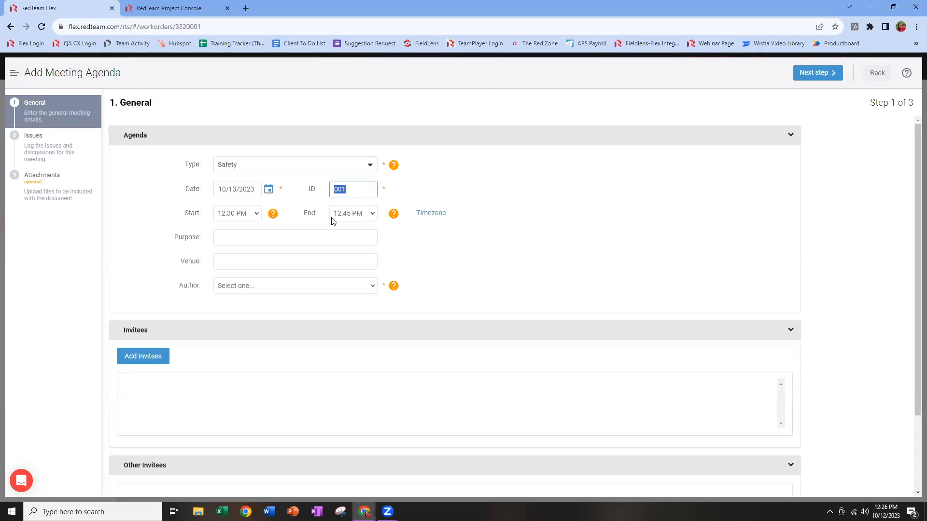
left_click(406, 188)
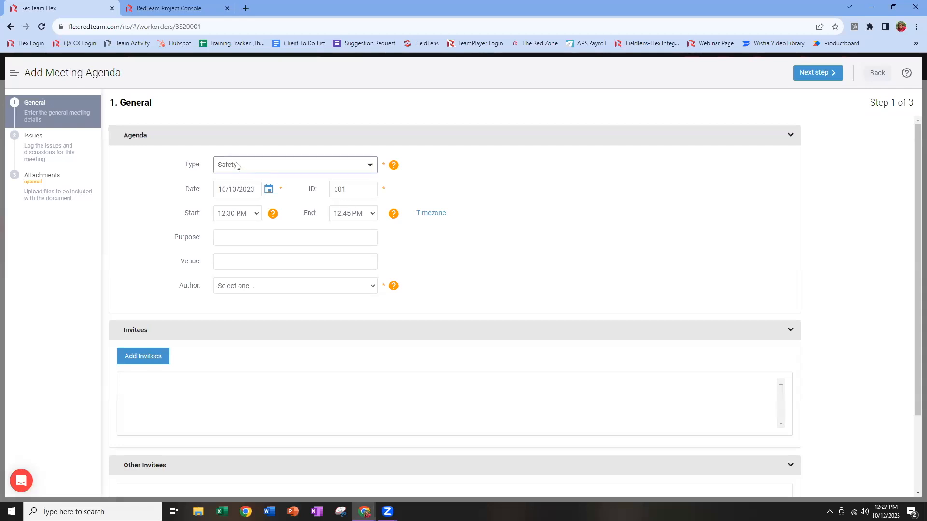
left_click(334, 166)
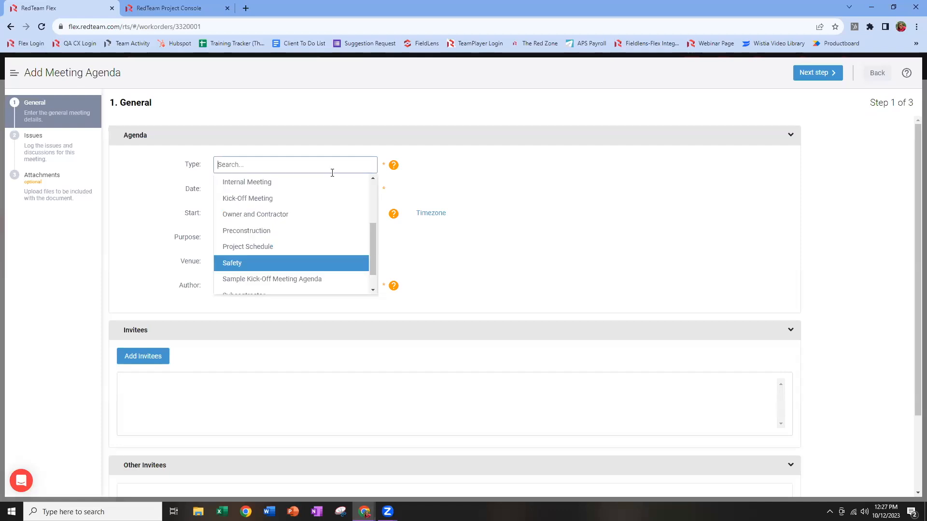
scroll(300, 279, "down", 1)
scroll(290, 217, "up", 5)
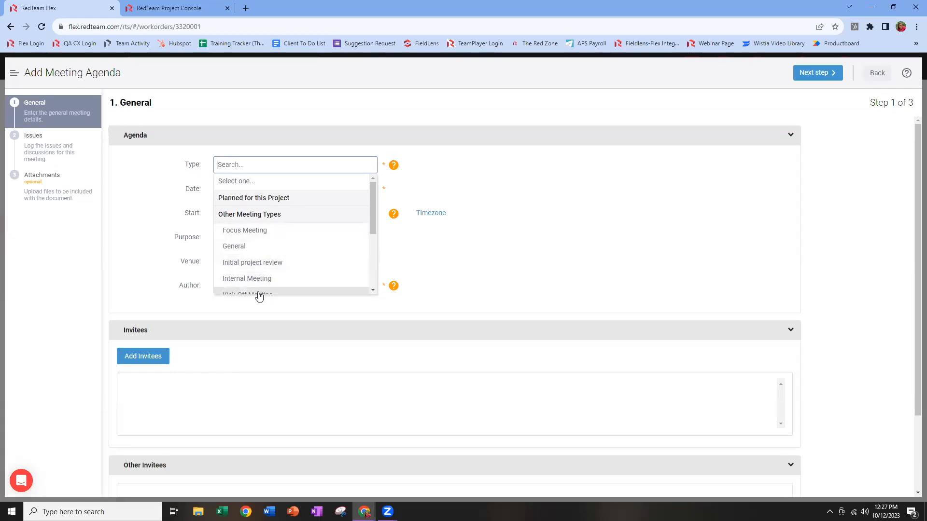
left_click(479, 230)
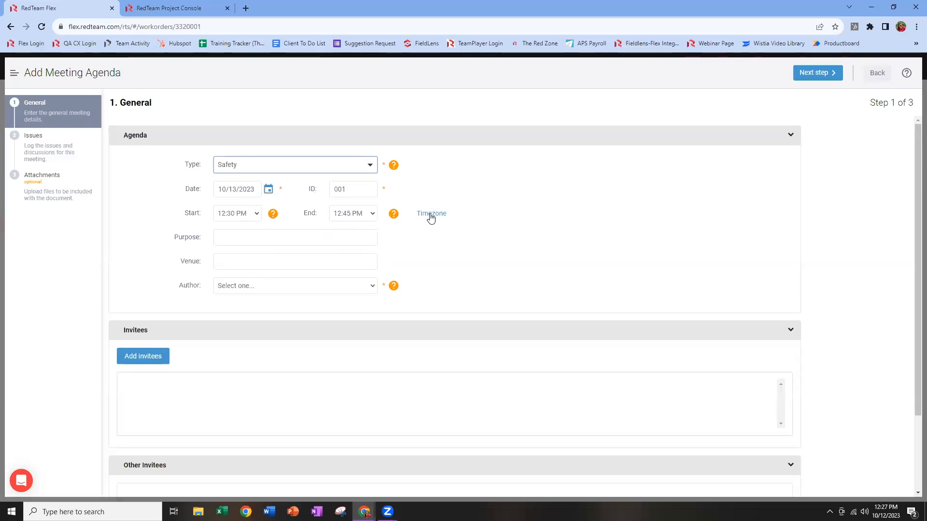
Enter Week 1 Safety Meeting as the purpose and Conference Room B as the venue, and choose the agenda's author
left_click(306, 236)
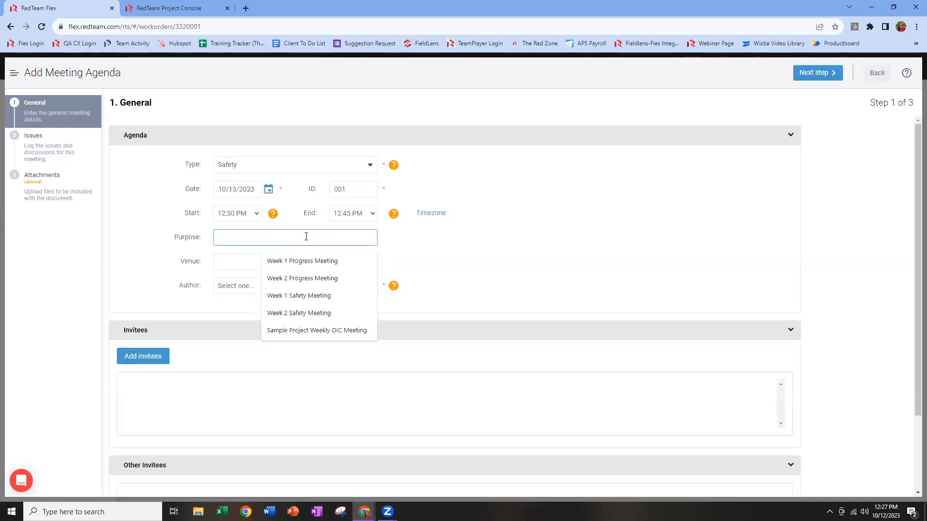
left_click(299, 295)
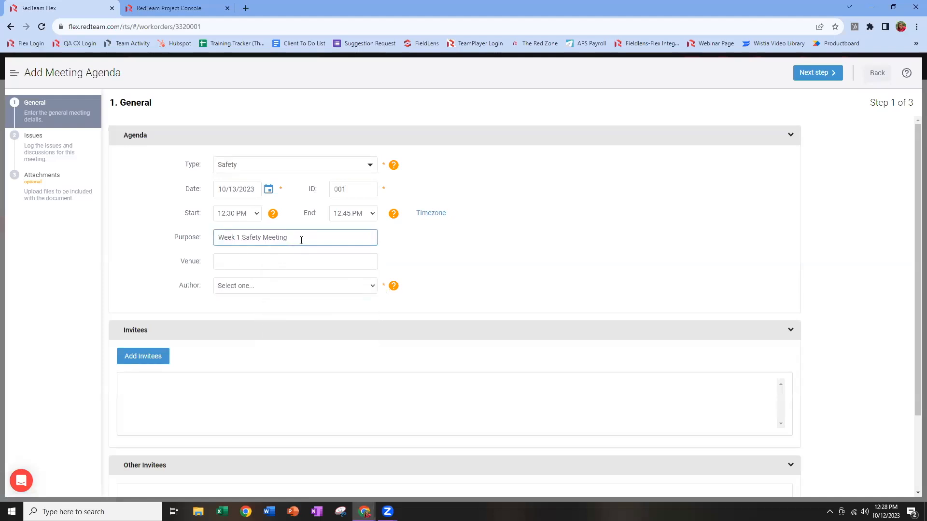
left_click(245, 262)
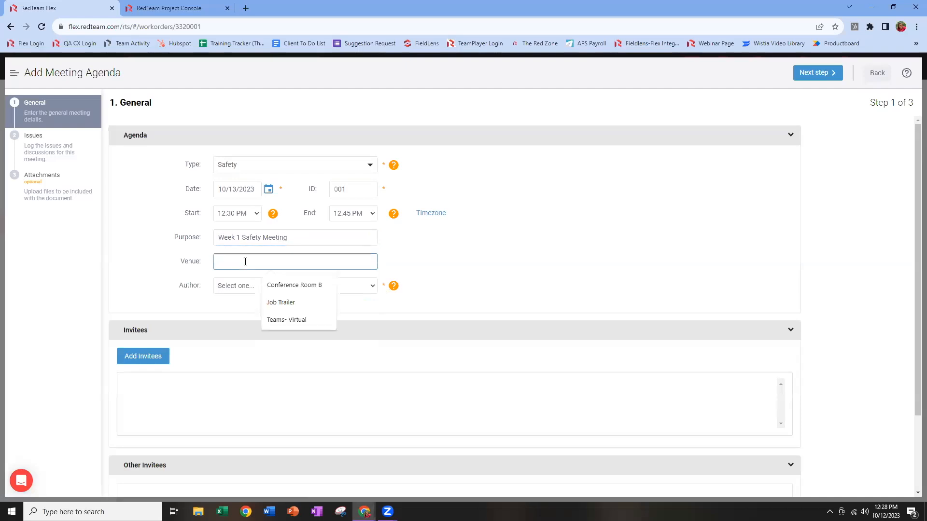
left_click(293, 285)
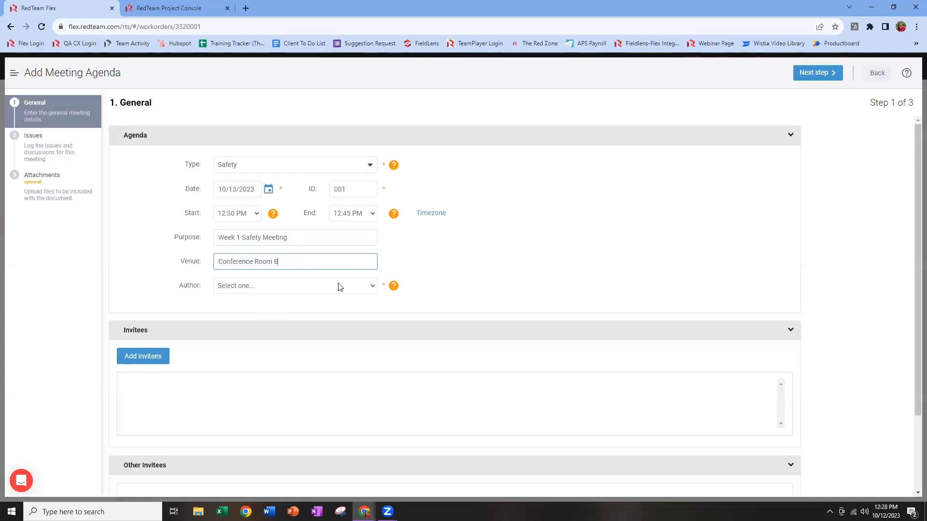
left_click(372, 289)
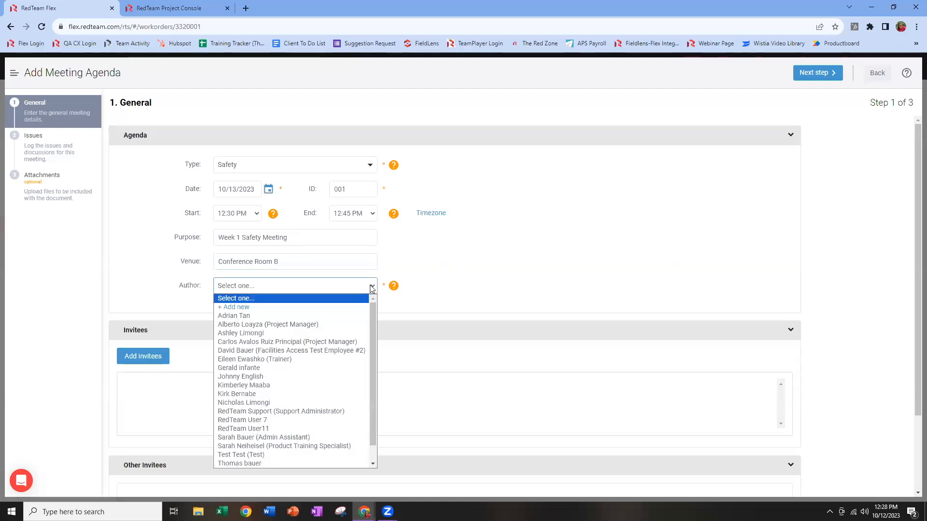
left_click(316, 335)
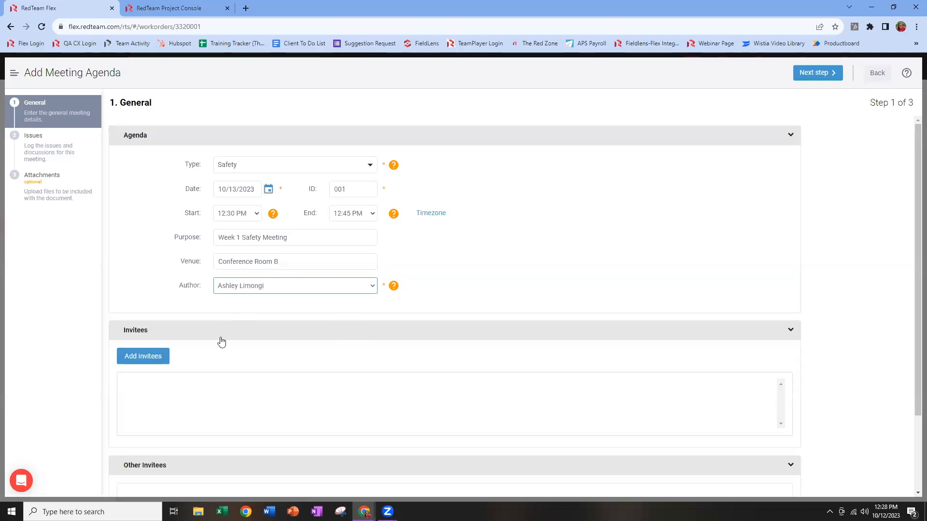
Start adding invitees and select the first three contacts among the team members
left_click(142, 360)
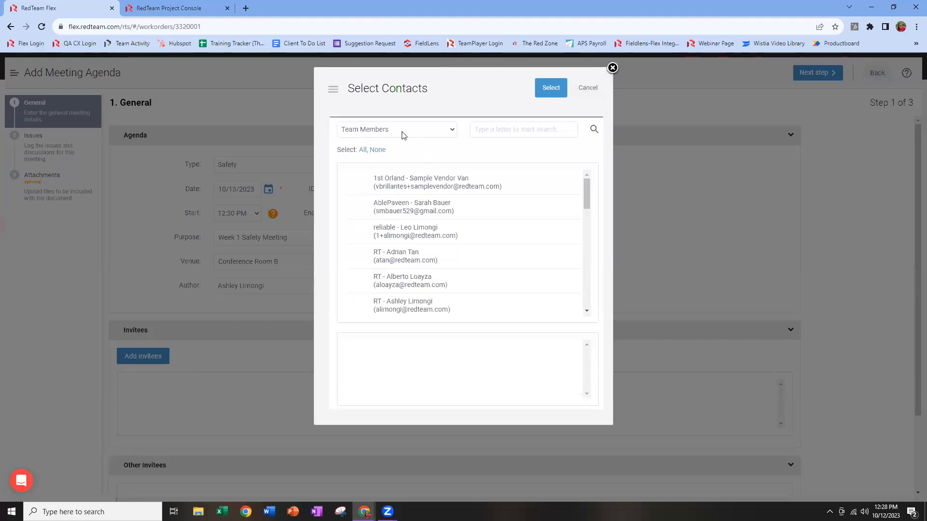
left_click(363, 153)
left_click(380, 151)
left_click(378, 190)
left_click(376, 208)
left_click(377, 229)
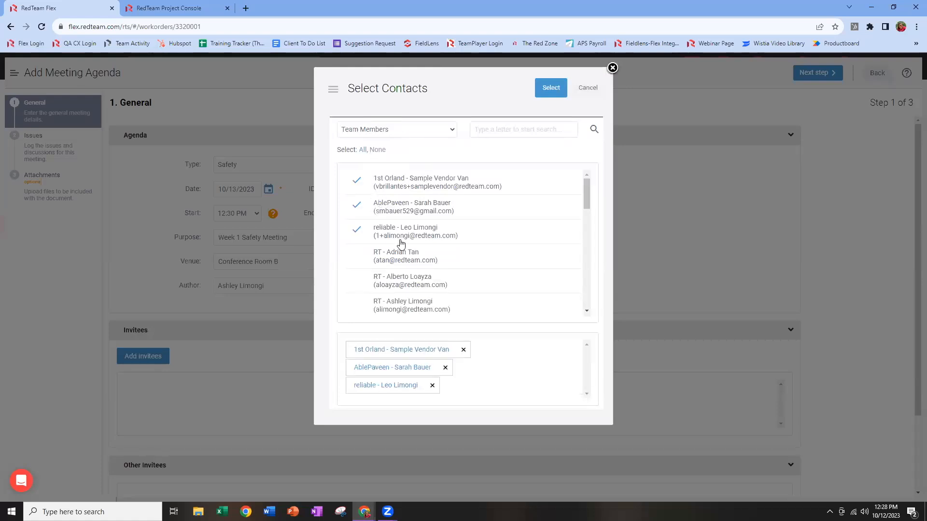
Narrow the contacts to Vendors Team Members, mark the three vendor contacts and add them as the meeting's invitees
left_click(453, 131)
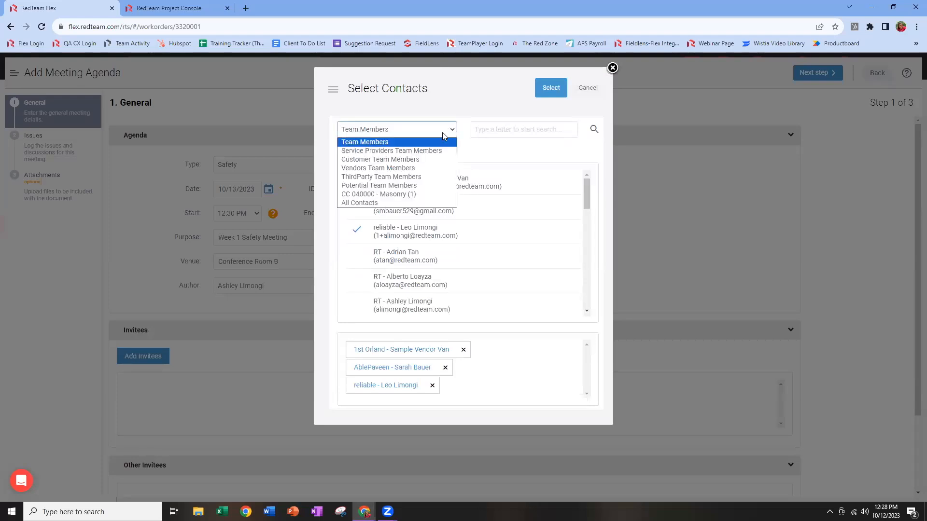
left_click(425, 169)
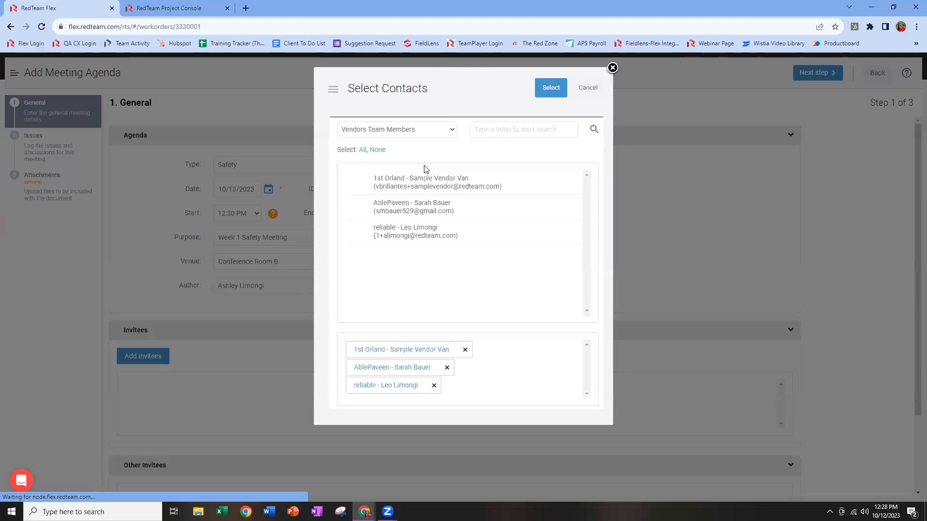
left_click(421, 215)
left_click(420, 230)
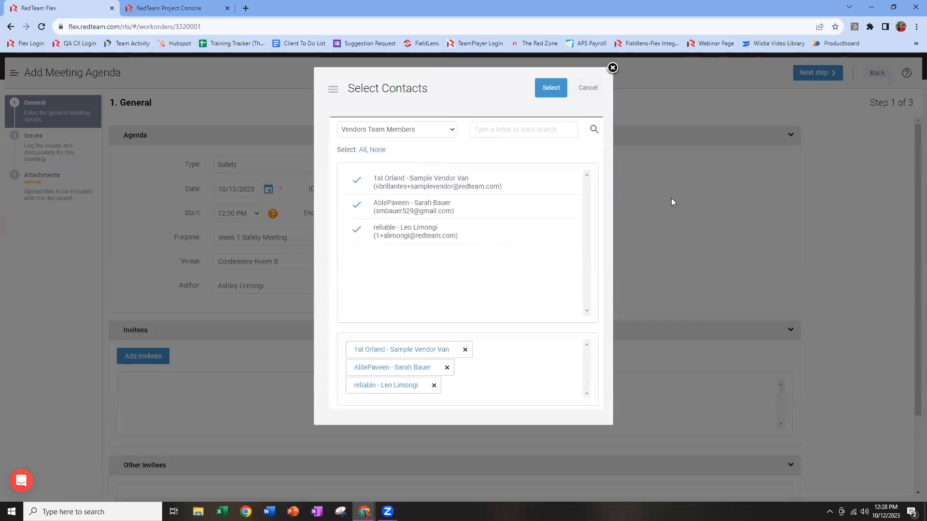
left_click(551, 88)
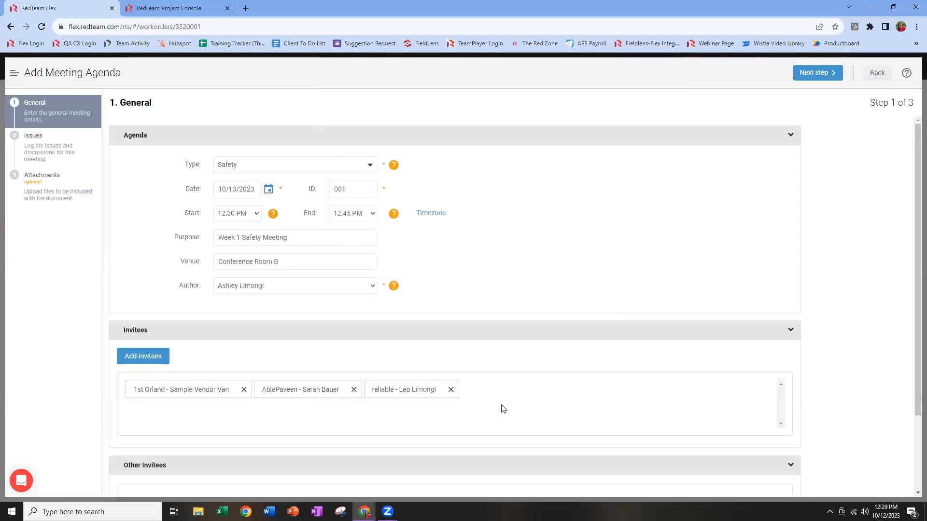
Enter "General Overview Notes" in the agenda's notes and enlarge the notes box vertically
scroll(461, 411, "down", 1)
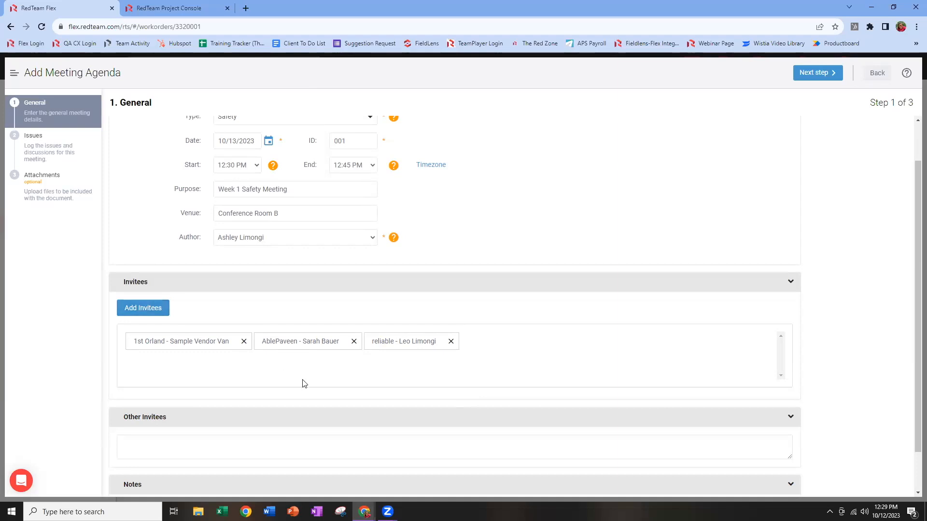
scroll(304, 384, "down", 1)
left_click(135, 399)
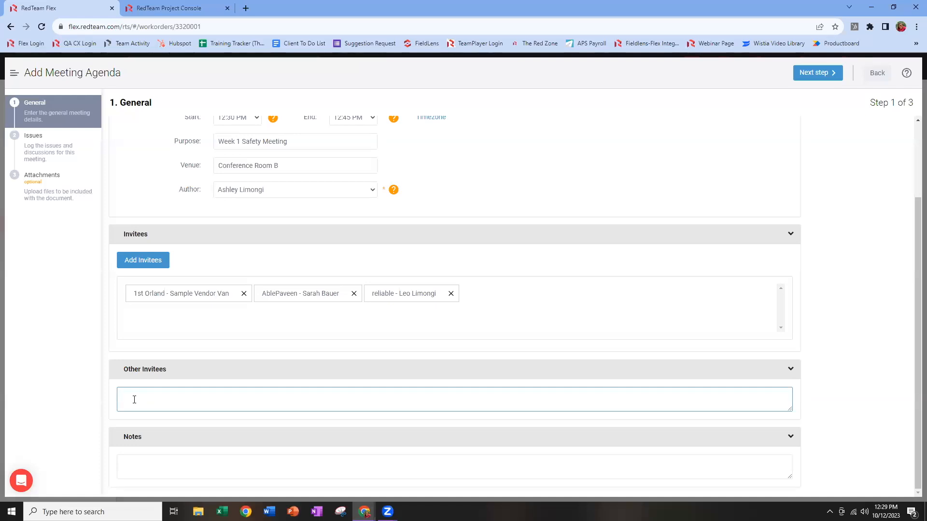
left_click(151, 466)
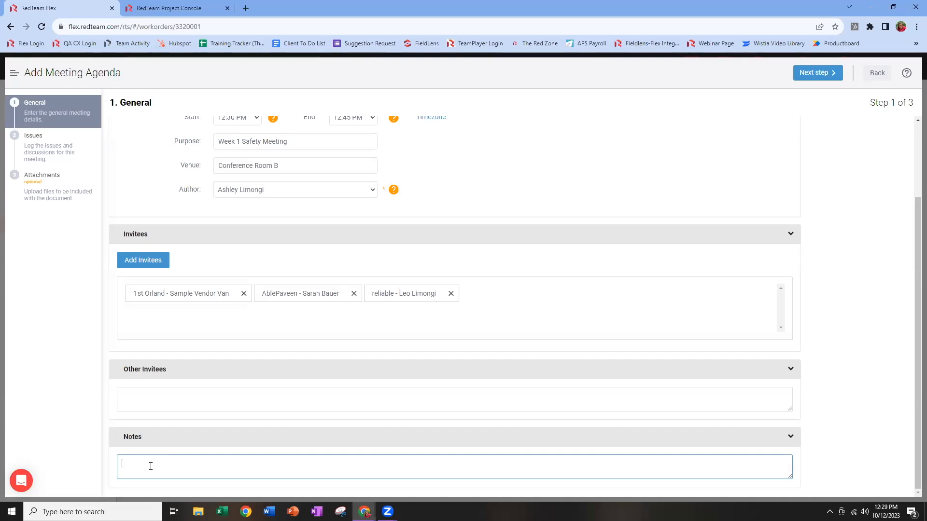
type("General G")
type("verview Notes")
left_click_drag(790, 478, 791, 519)
scroll(794, 444, "down", 1)
left_click_drag(789, 475, 790, 519)
scroll(344, 408, "down", 1)
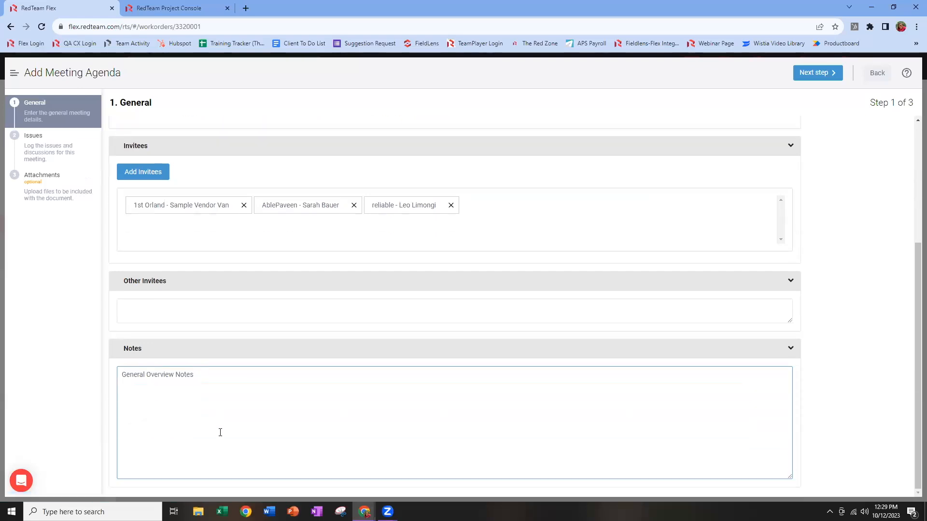
Advance to the agenda's issues and add the default issue Restrooms
left_click(817, 74)
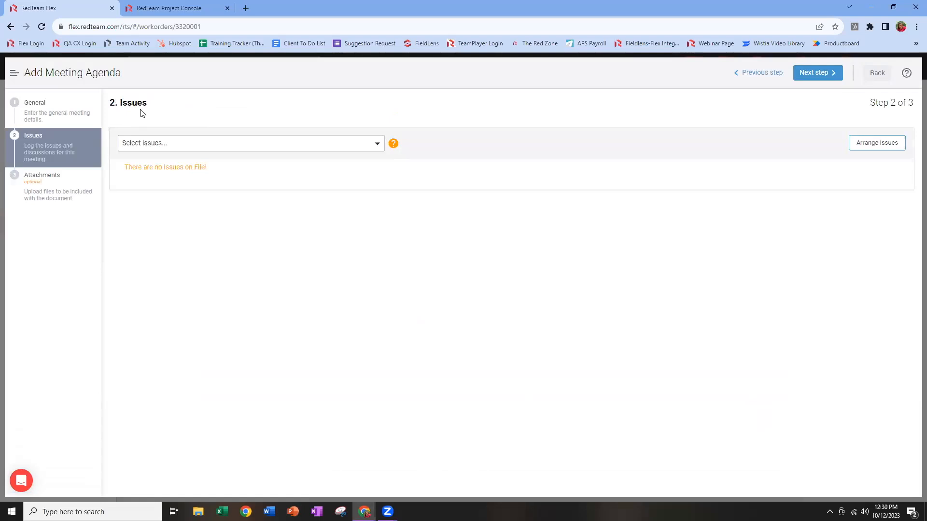
left_click(381, 144)
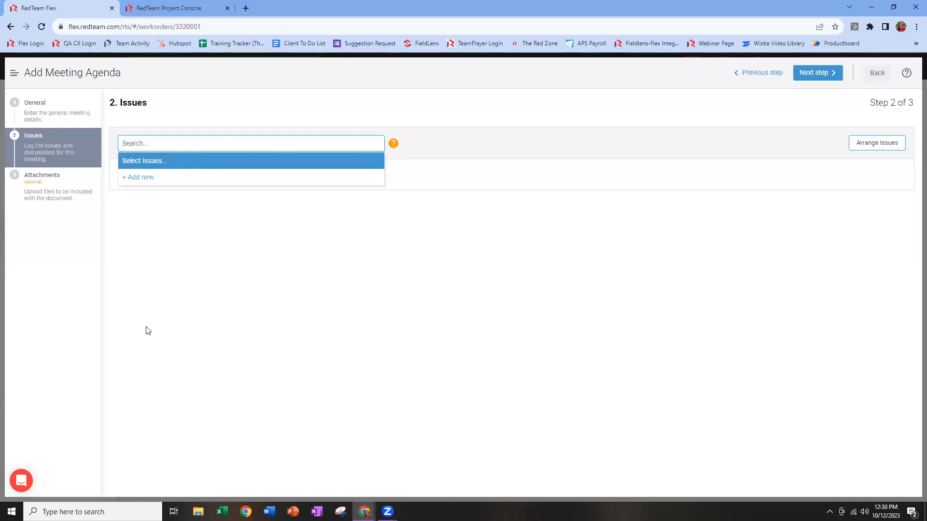
left_click(142, 178)
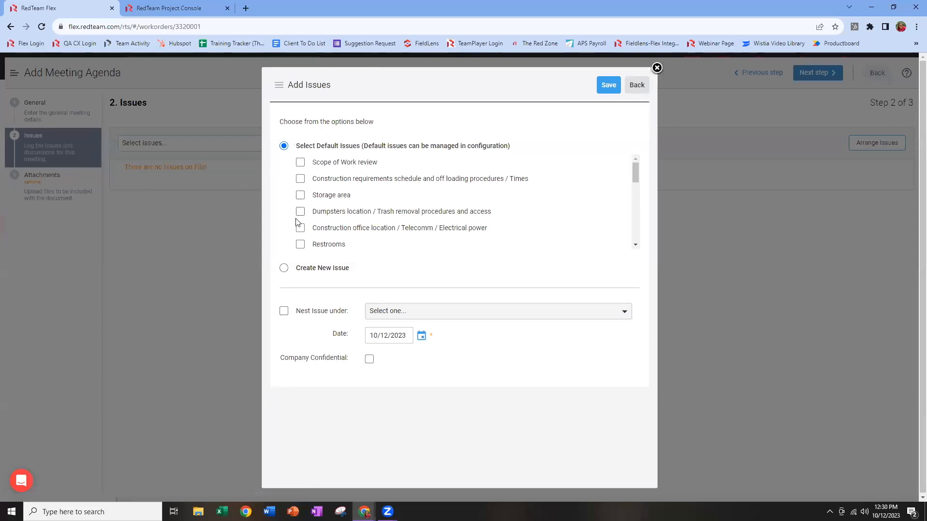
left_click(300, 245)
scroll(352, 234, "down", 2)
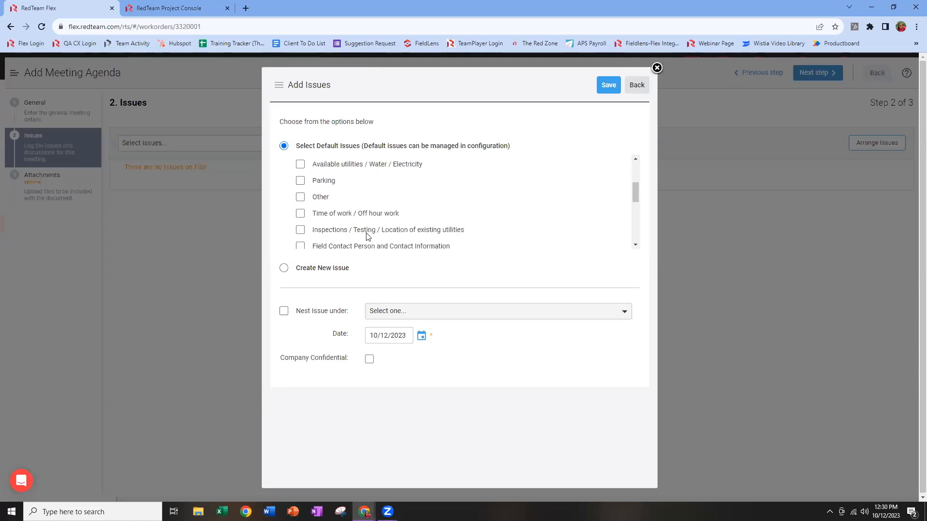
scroll(367, 234, "down", 3)
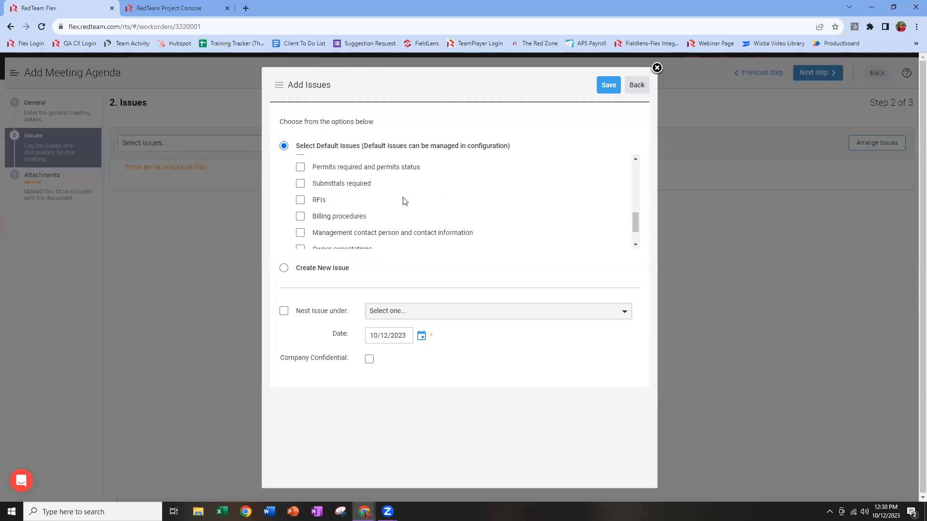
scroll(335, 217, "down", 1)
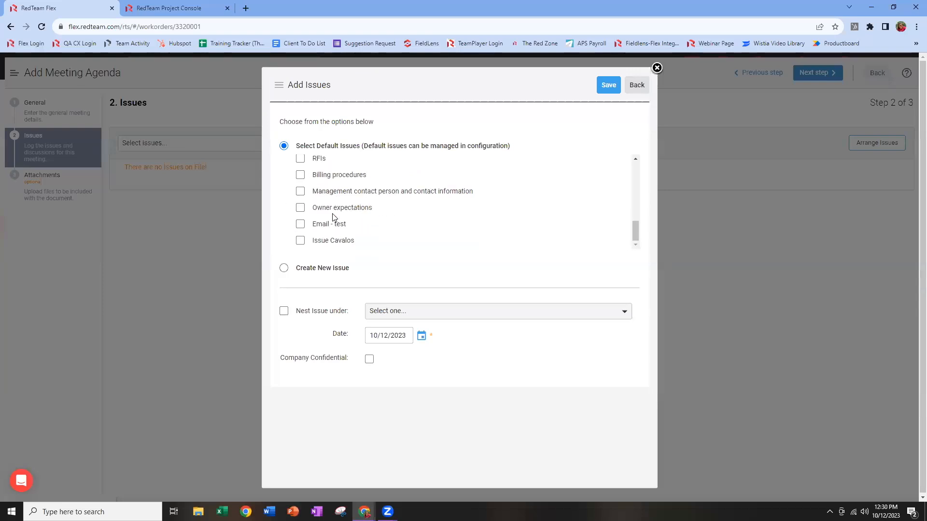
scroll(323, 213, "up", 2)
scroll(323, 213, "up", 3)
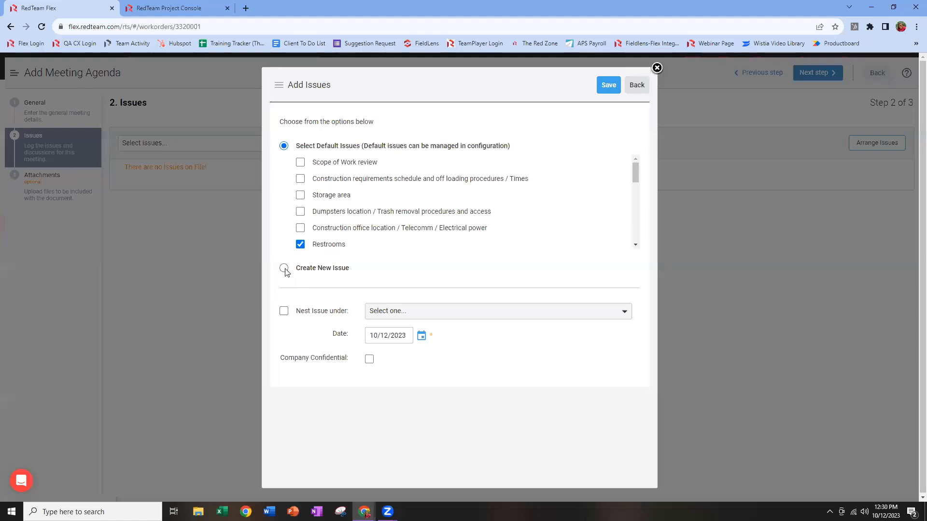
left_click(609, 86)
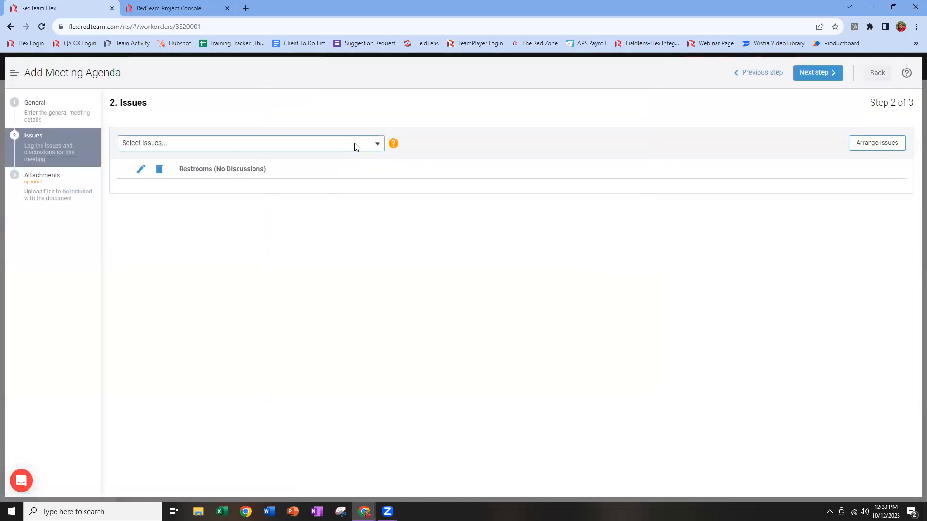
Create a new issue with subject "Safety Walkthroughs" and narrative "Review all walkthrough findings for the past week", and save it
left_click(356, 143)
left_click(135, 180)
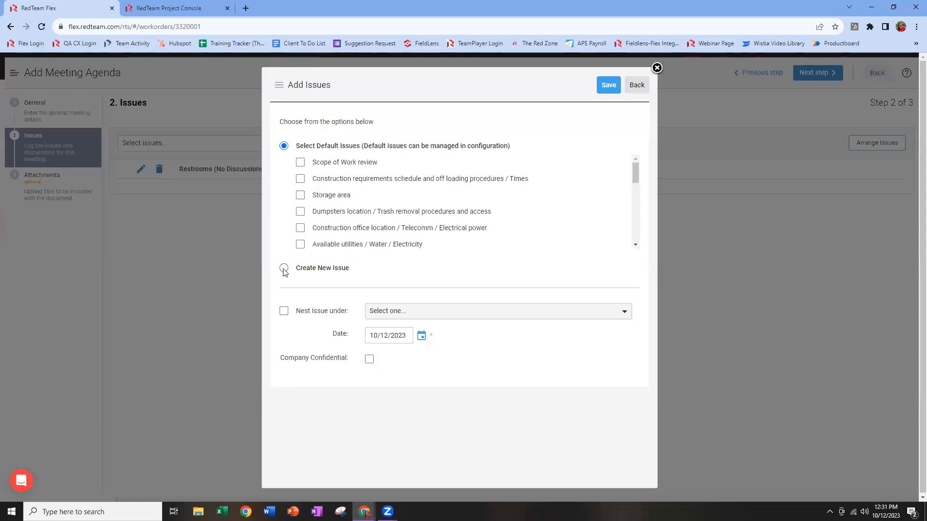
left_click(284, 269)
type("Safety Walkthroughs")
left_click(387, 251)
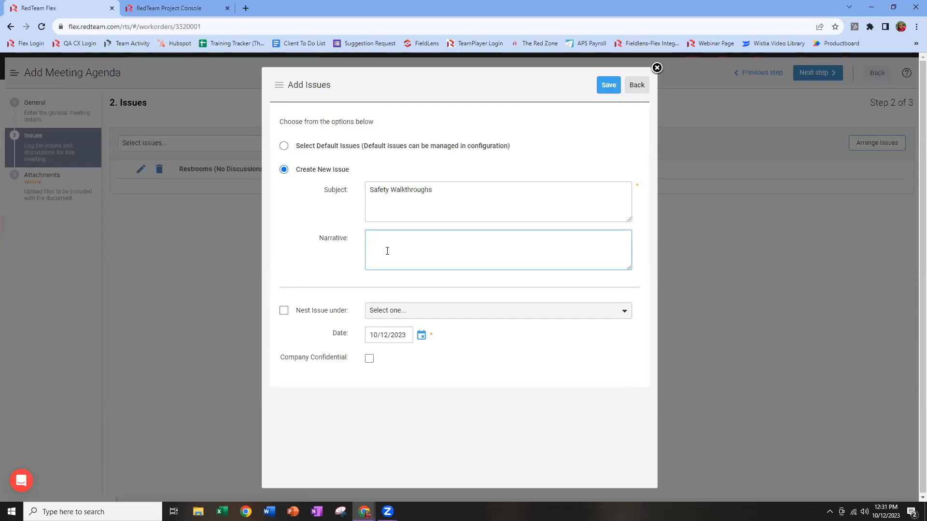
type("Review all walkthrough findings for the past week")
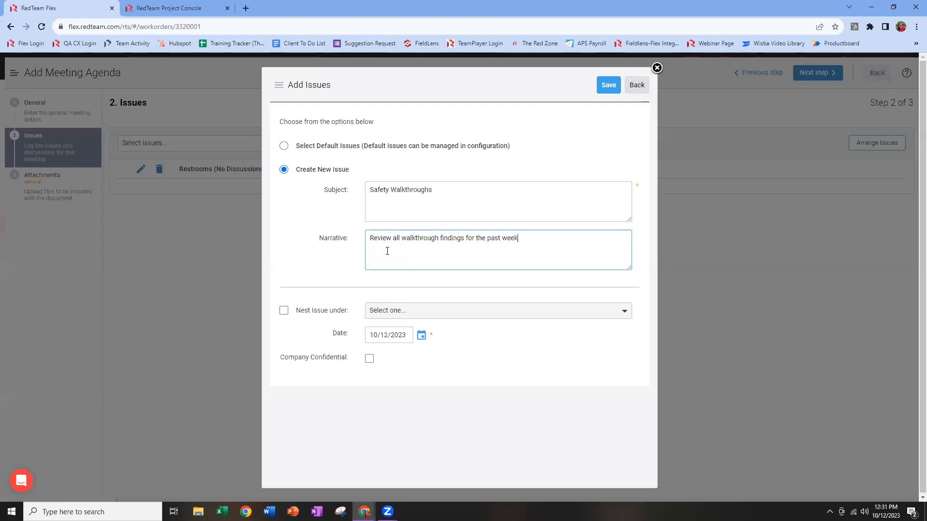
left_click(610, 87)
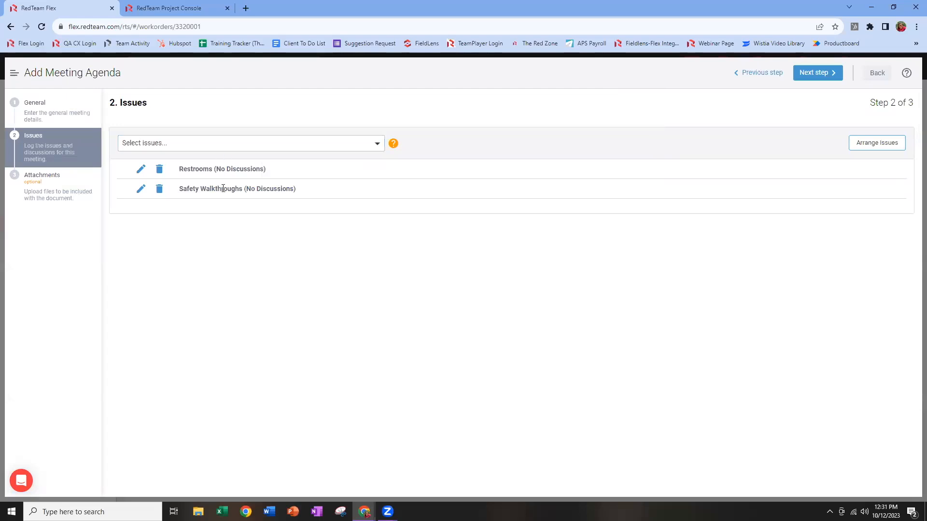
Start another new issue with subject "Near Misses" and narrative "Discuss all potential accidents avoided this week"
left_click(362, 143)
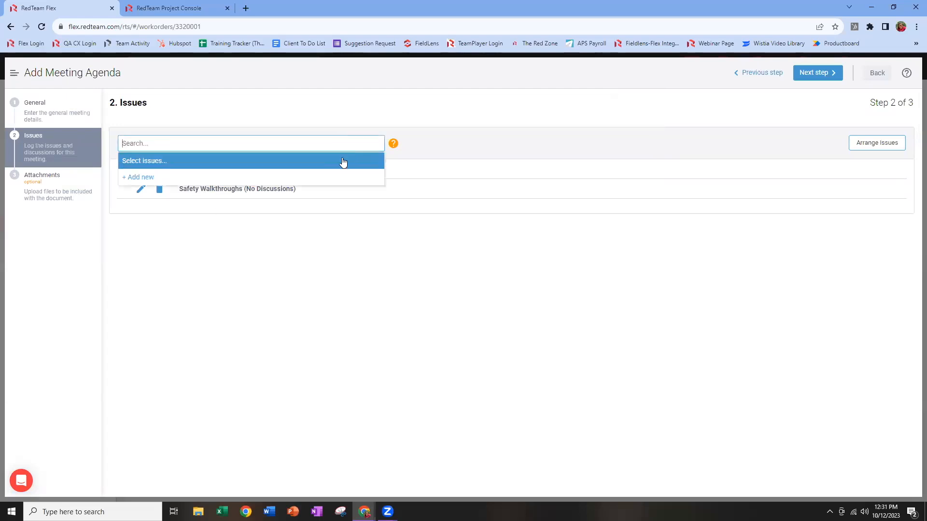
left_click(141, 178)
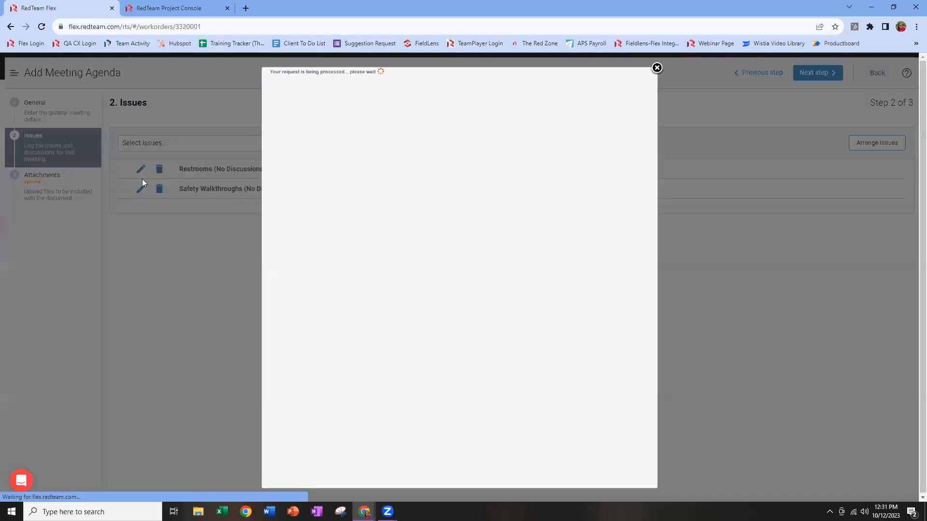
left_click(284, 268)
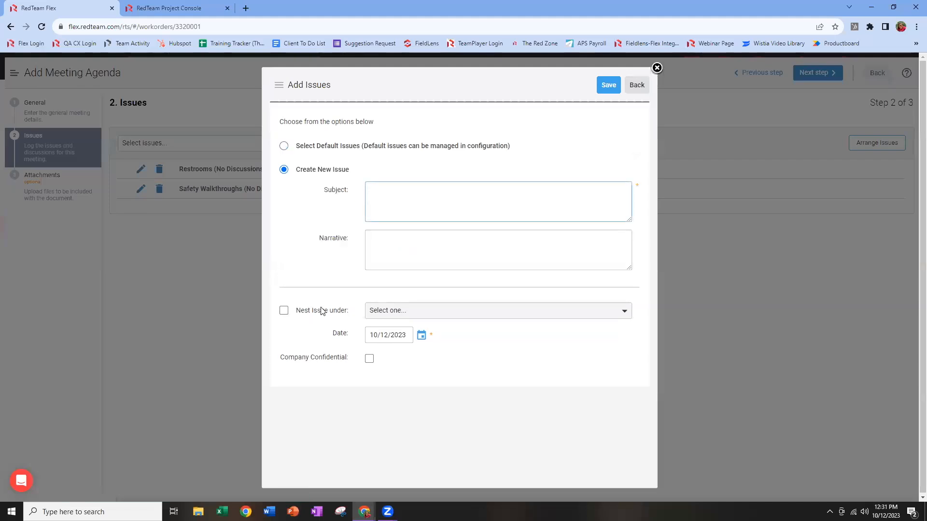
type("Near Misses")
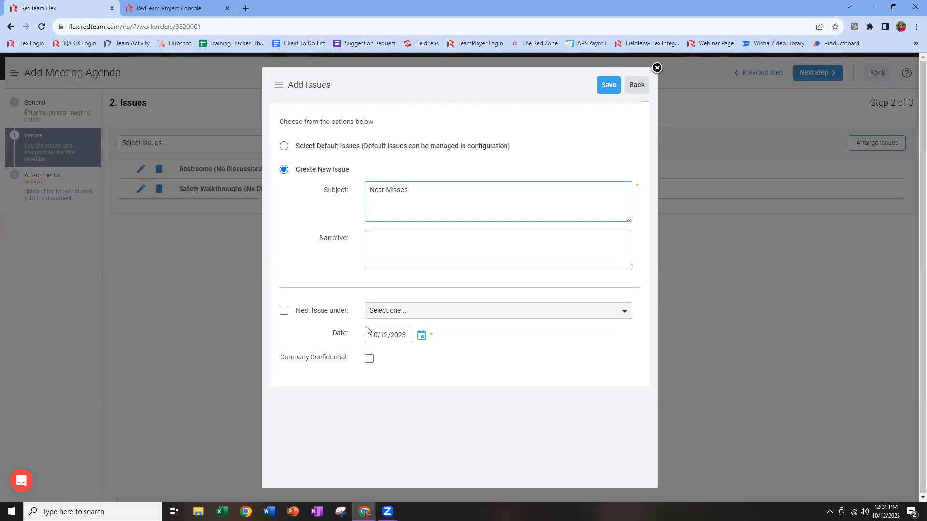
left_click(398, 238)
type("Discus")
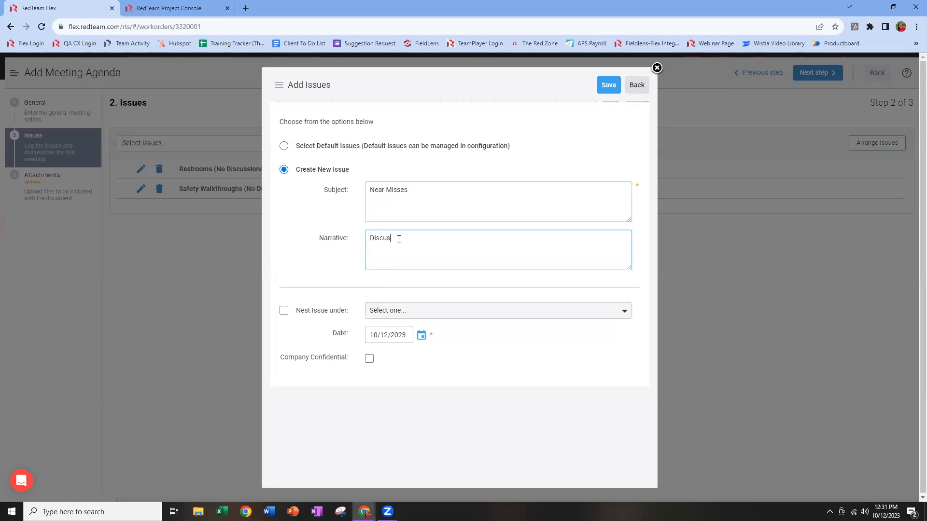
type("s all poten")
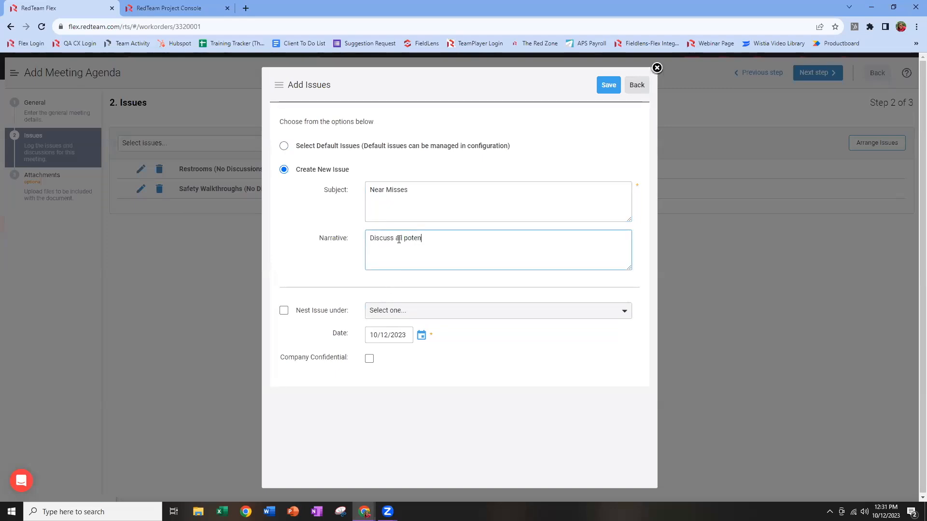
type("tial accidents avoided this week")
Nest the Near Misses issue under Safety Walkthroughs and save it
left_click(285, 312)
left_click(465, 313)
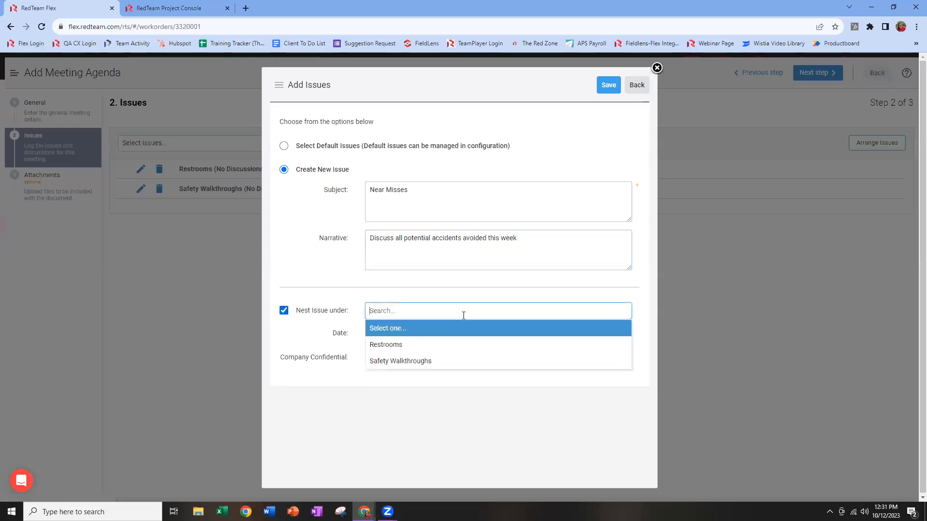
left_click(414, 362)
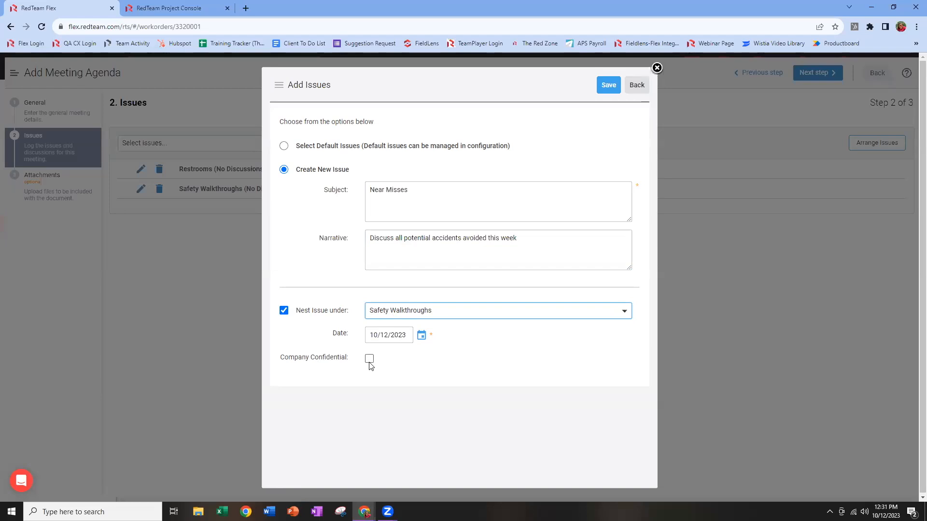
left_click(608, 87)
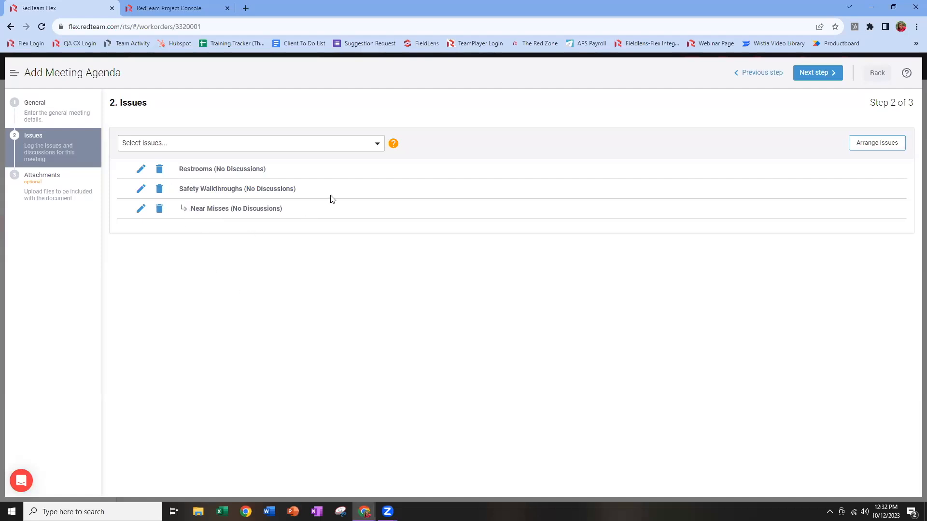
Rearrange the meeting issues so that Restrooms comes after Safety Walkthroughs
left_click_drag(264, 169, 214, 169)
left_click_drag(295, 190, 233, 213)
left_click(327, 220)
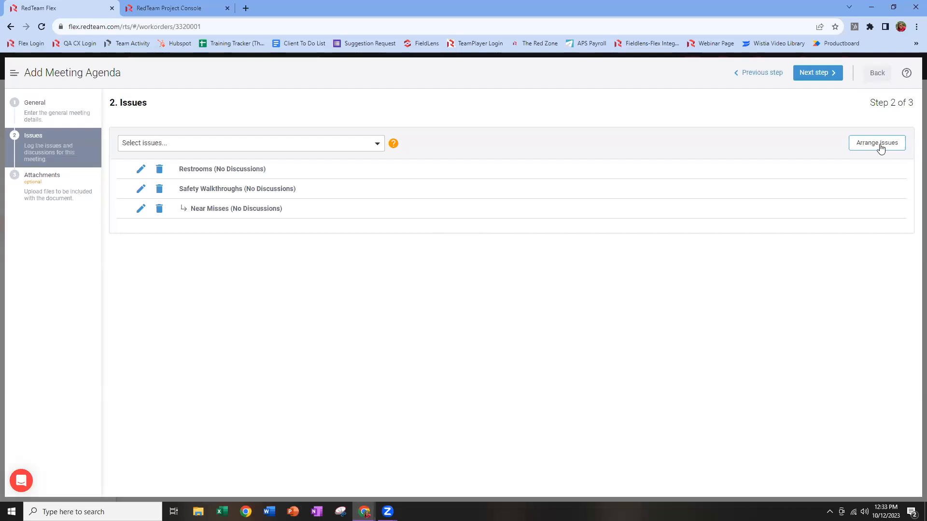
left_click(880, 148)
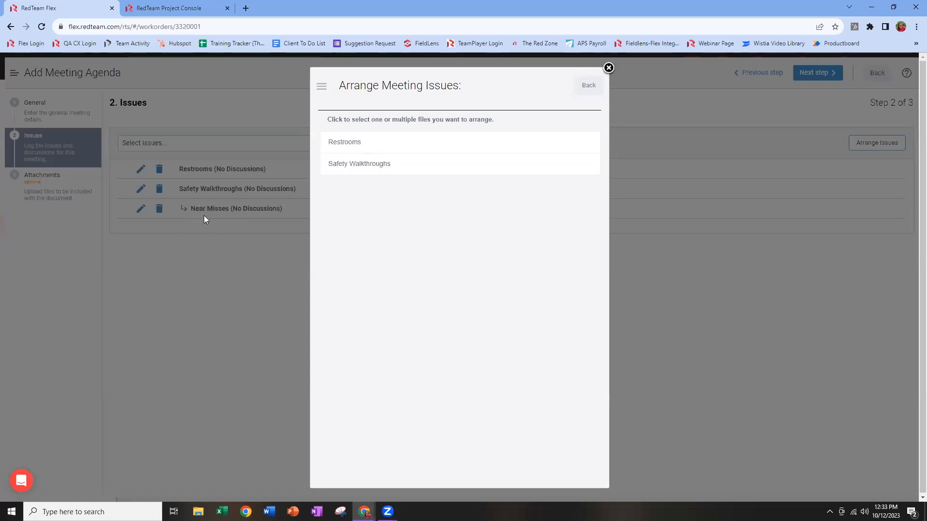
left_click_drag(342, 141, 345, 186)
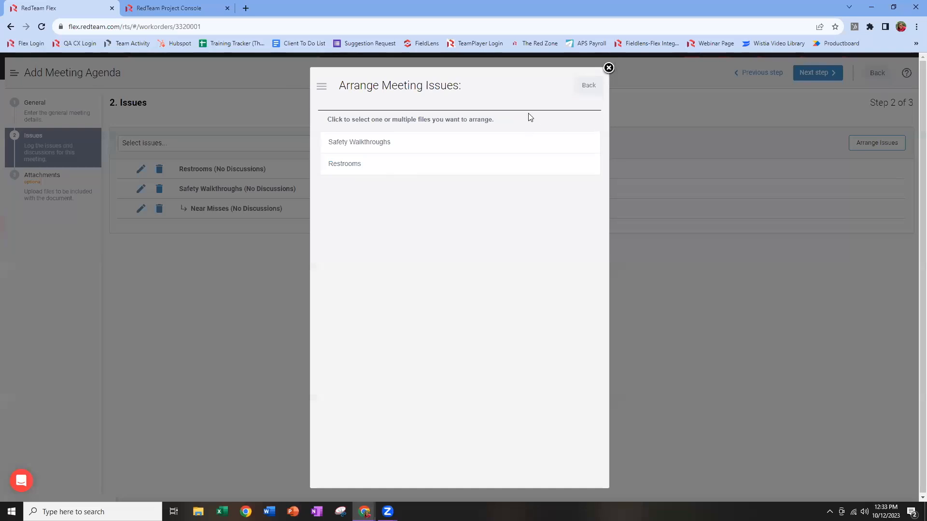
left_click(593, 90)
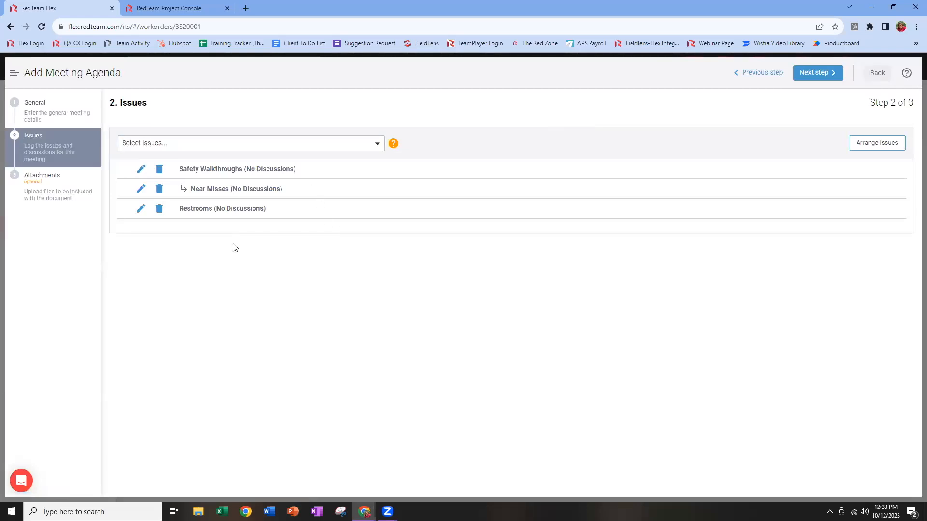
Skip the optional attachments and close the agenda form to return to the meeting minutes list
left_click(825, 76)
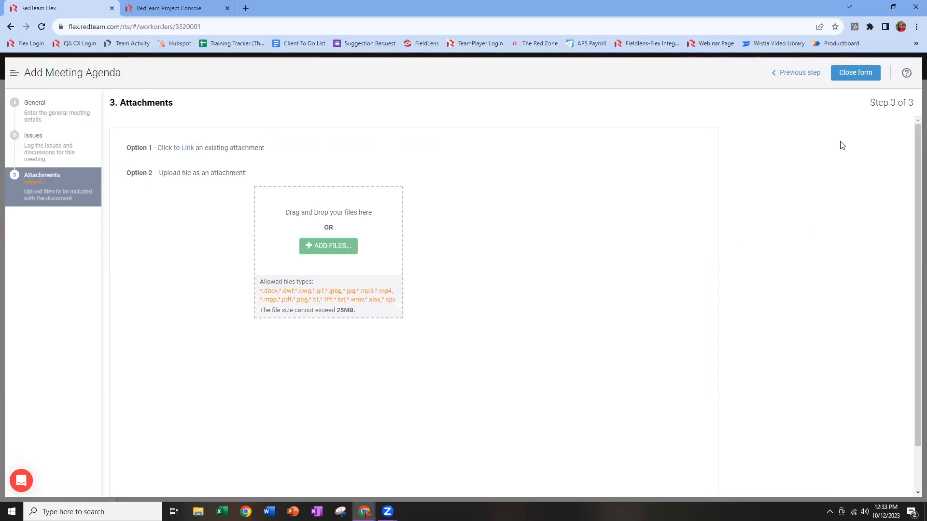
left_click(857, 80)
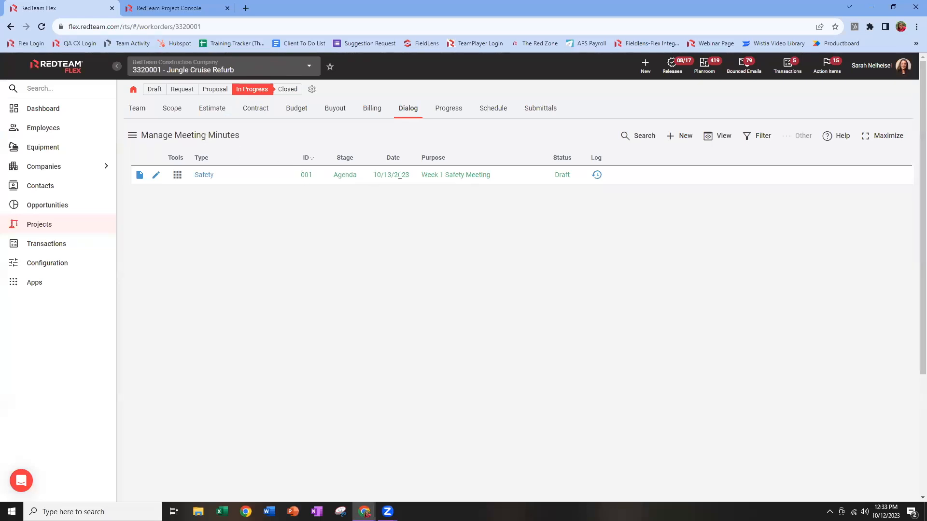
left_click_drag(334, 175, 358, 177)
left_click(242, 205)
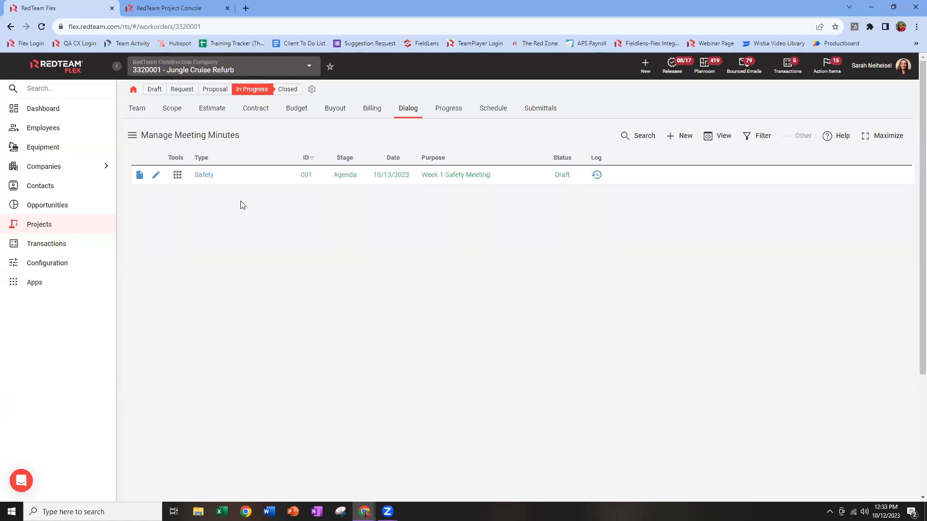
Open the draft safety meeting agenda document and review its general information, invitees, notes and agenda issues
left_click(140, 176)
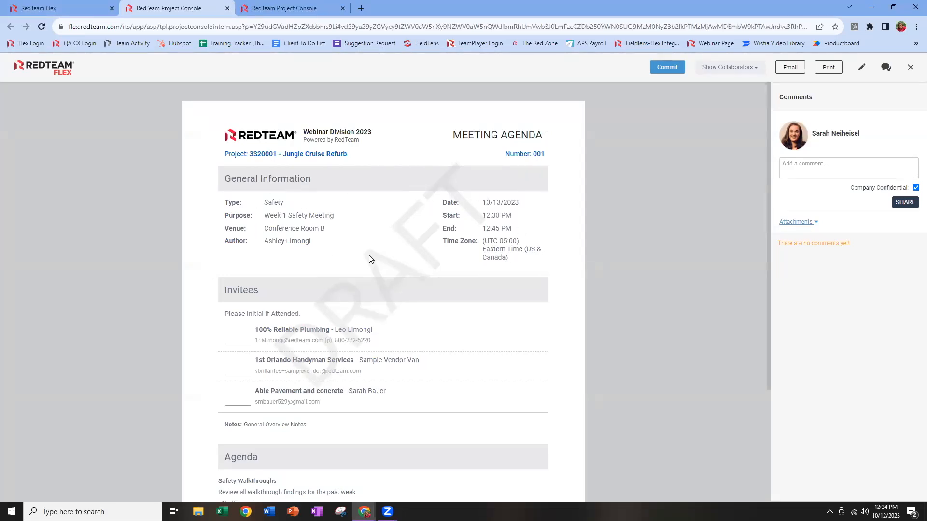
scroll(369, 255, "down", 3)
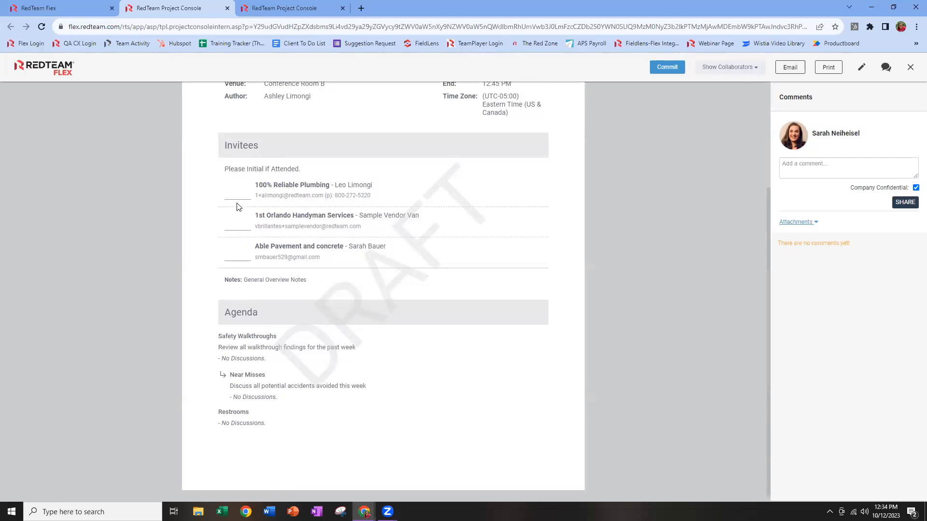
scroll(240, 209, "down", 1)
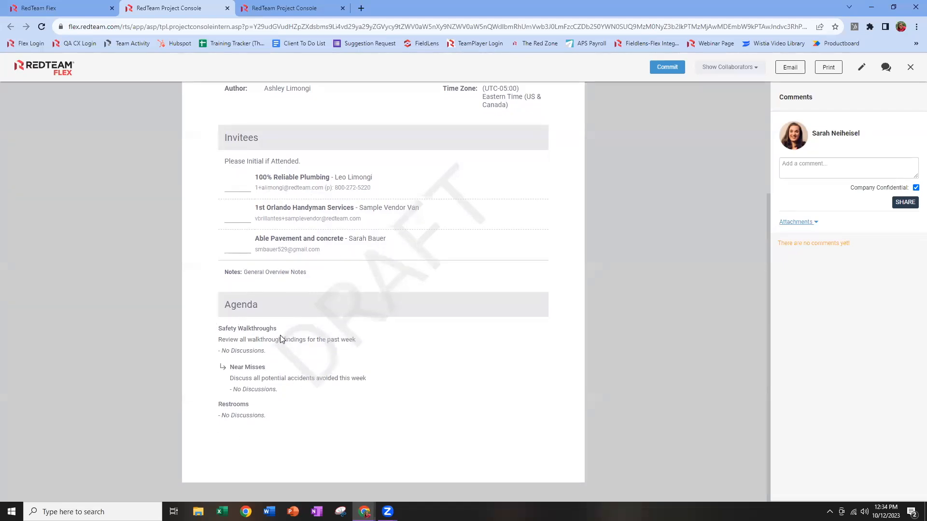
left_click_drag(277, 330, 219, 328)
left_click_drag(269, 368, 217, 365)
left_click_drag(359, 341, 220, 347)
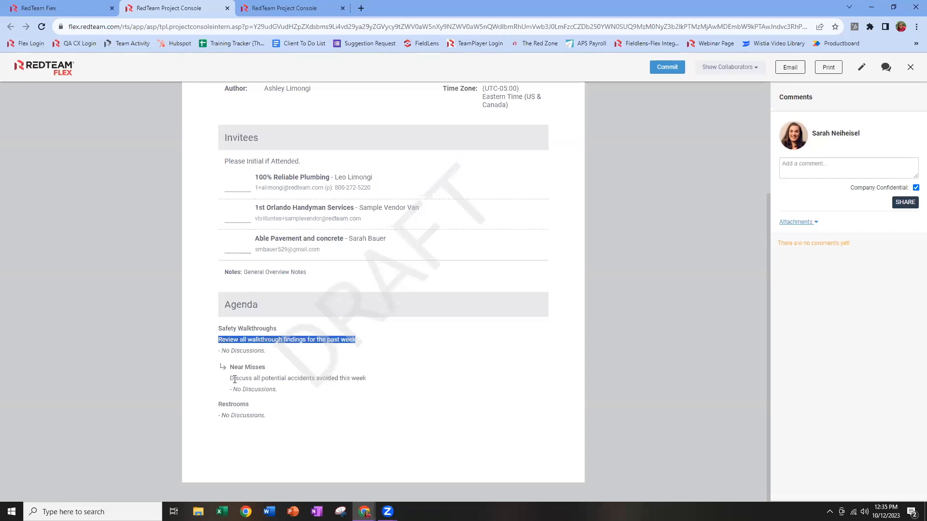
left_click(369, 380)
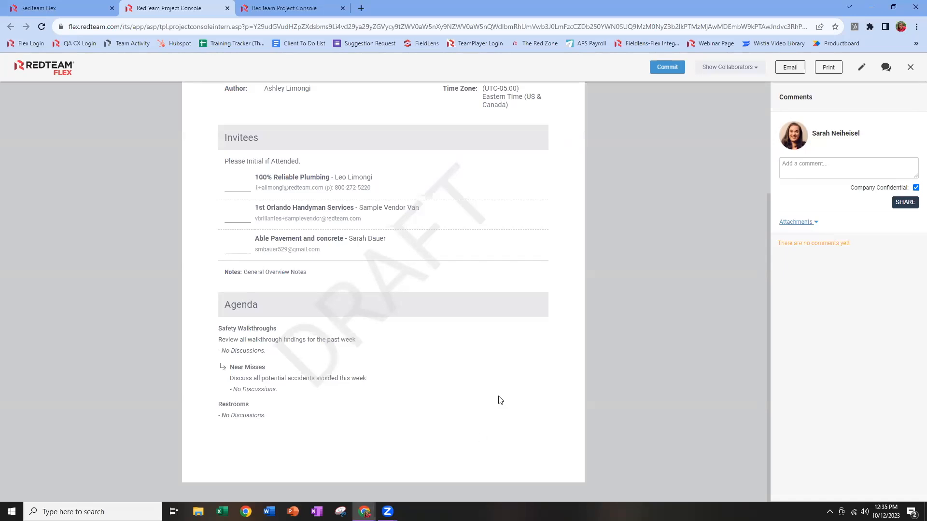
left_click_drag(266, 417, 385, 418)
left_click(382, 414)
scroll(599, 236, "up", 3)
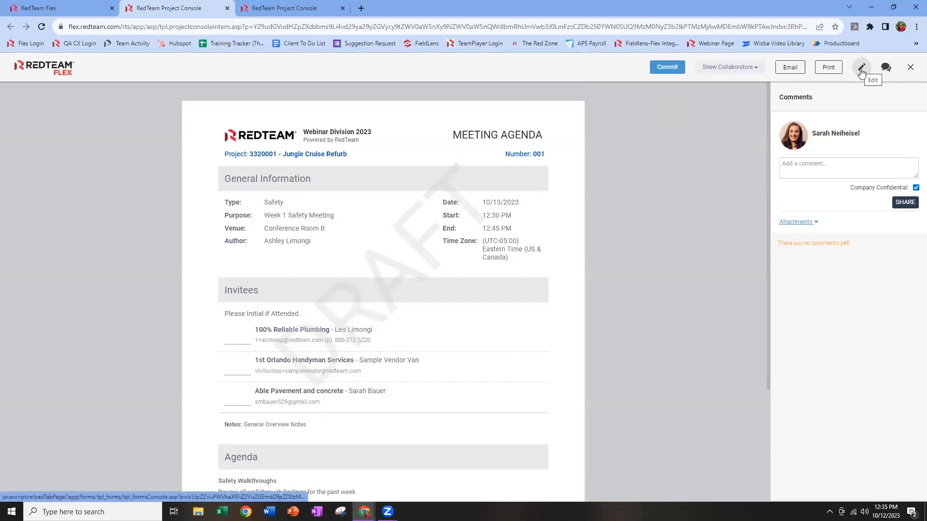
Commit the Week 1 Safety Meeting agenda without sending invitations to guests, and return to the meeting minutes list
left_click(672, 68)
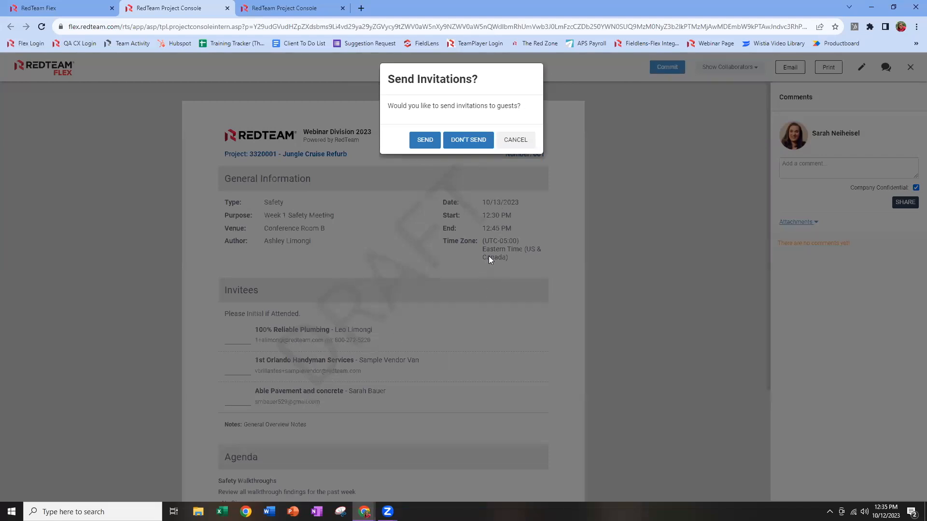
left_click(478, 146)
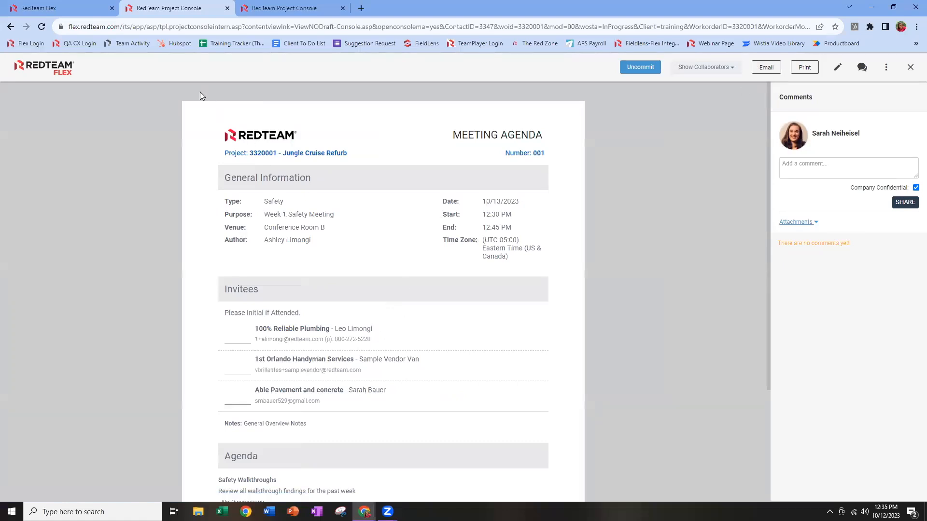
left_click(227, 8)
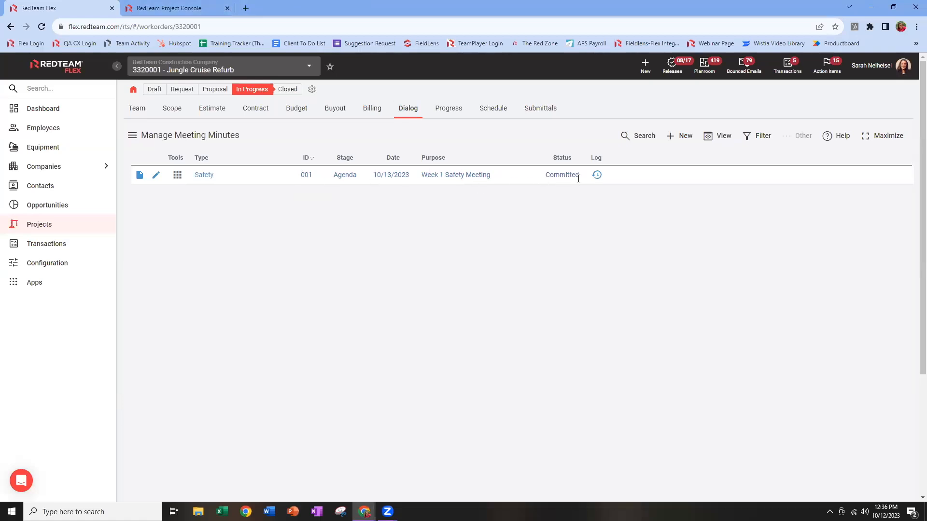
Create meeting minutes from the committed safety agenda, mark the AblePaveen participant as not present and continue to the issues
mouse_move(598, 180)
left_click(178, 176)
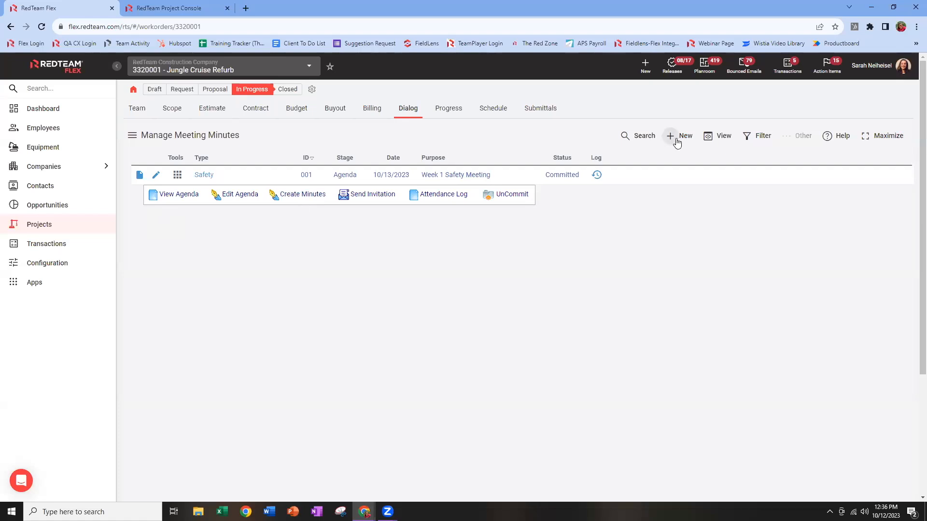
left_click(295, 195)
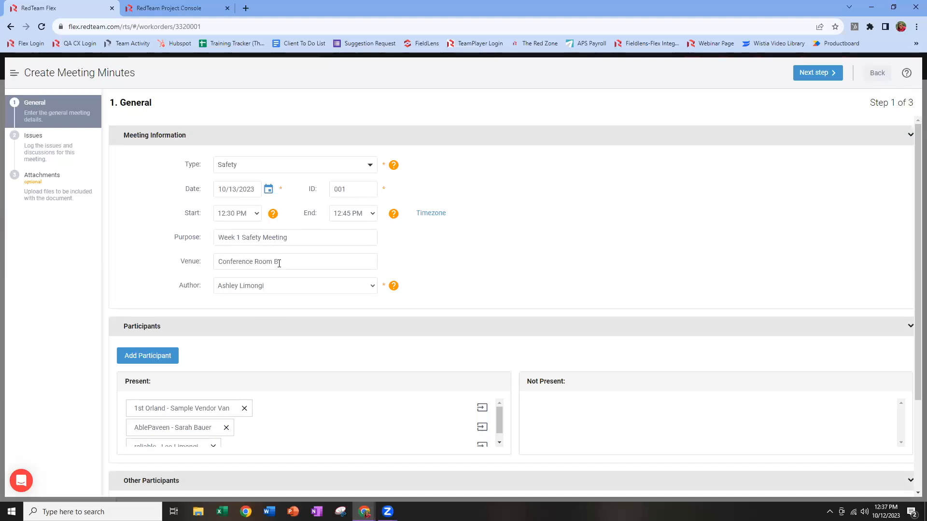
scroll(290, 296, "down", 2)
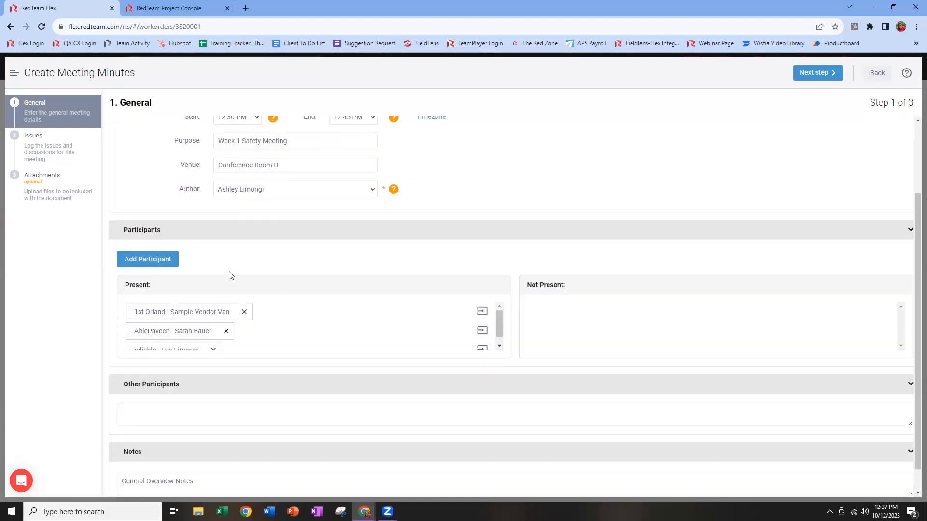
left_click(481, 332)
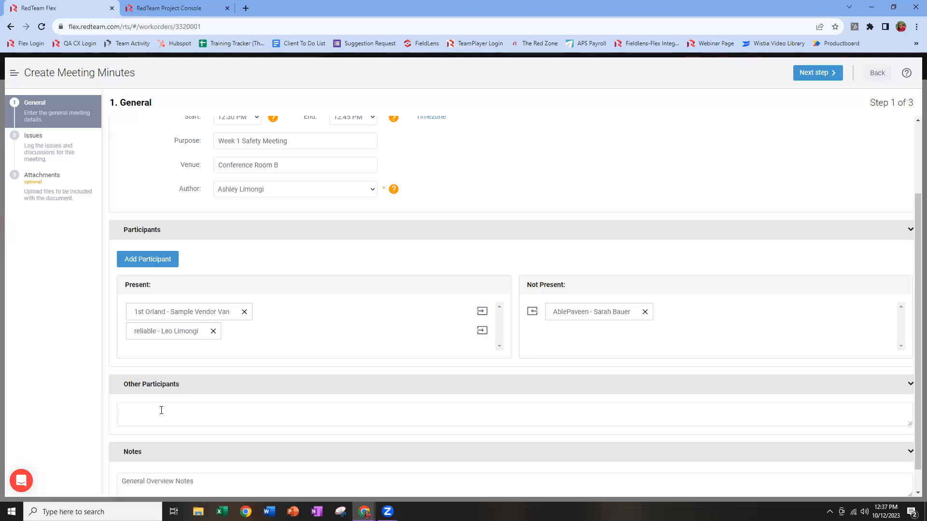
scroll(155, 434, "down", 1)
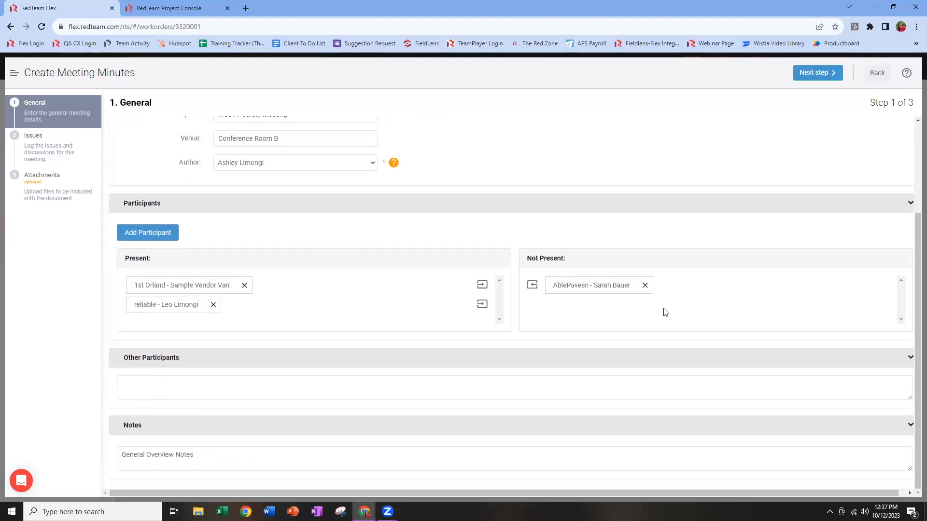
left_click(828, 74)
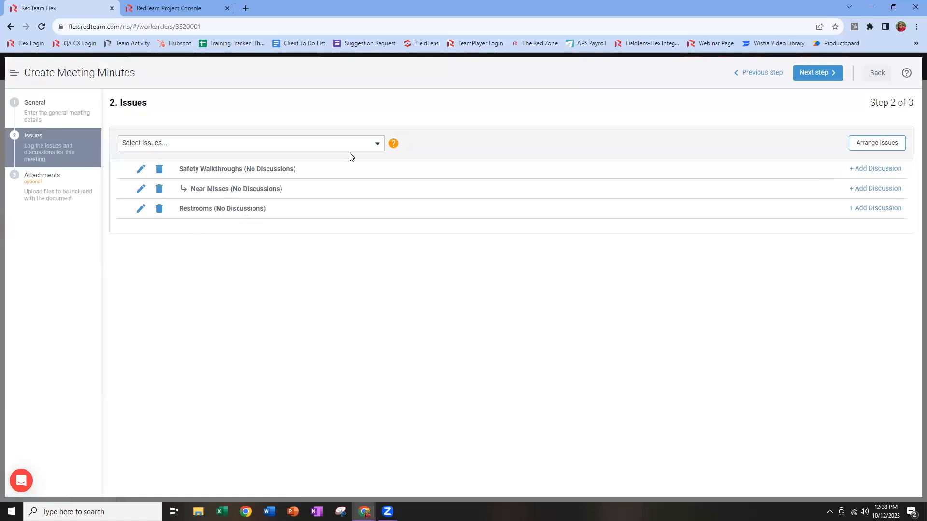
Add a discussion to Safety Walkthroughs with the subject "Missed Walkthrough on 10/09" and the narrative "The PM was stuck in traffic"
left_click(377, 145)
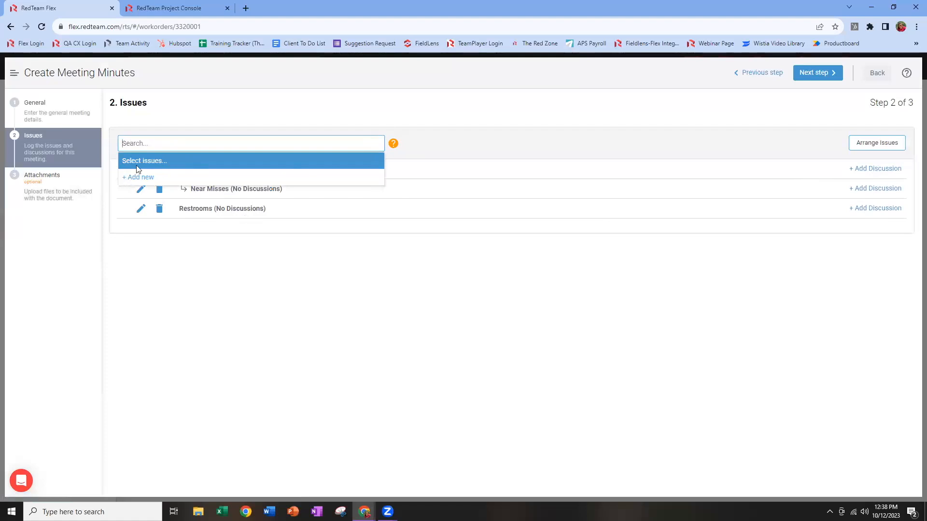
left_click(437, 153)
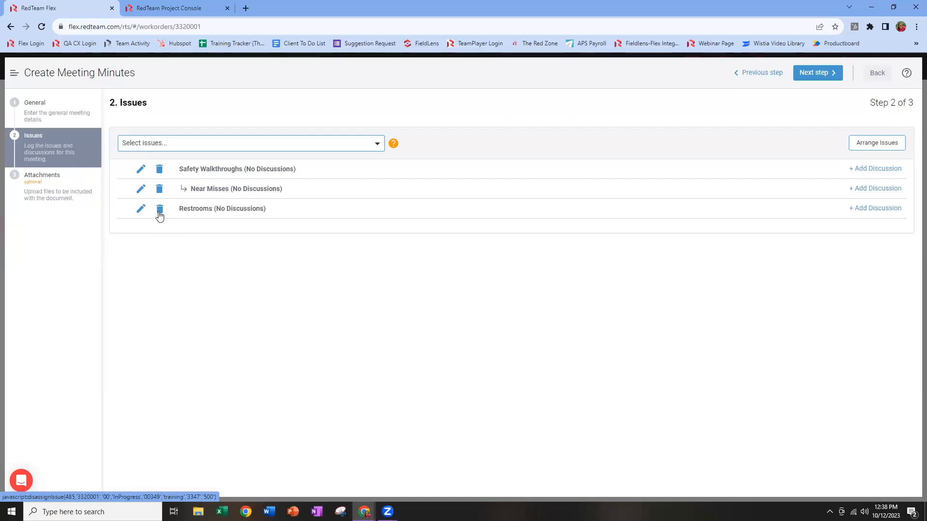
left_click(865, 171)
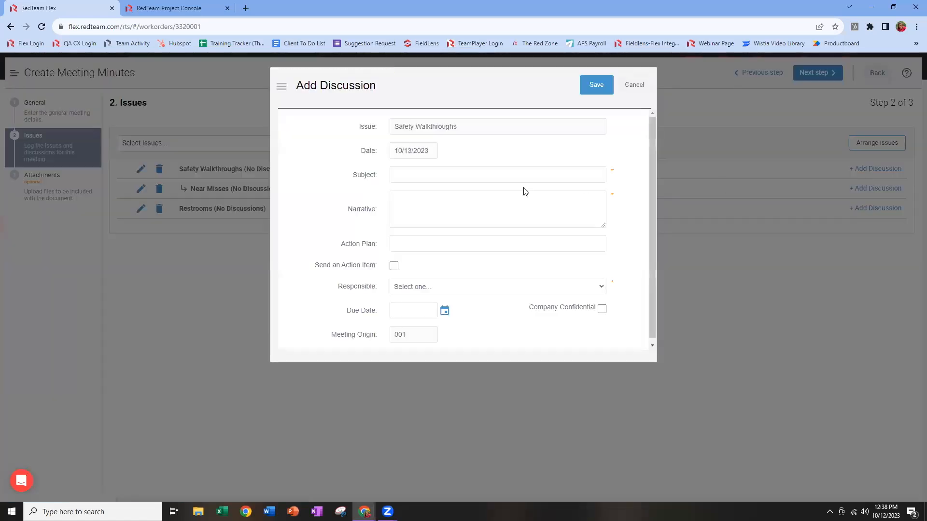
left_click(524, 175)
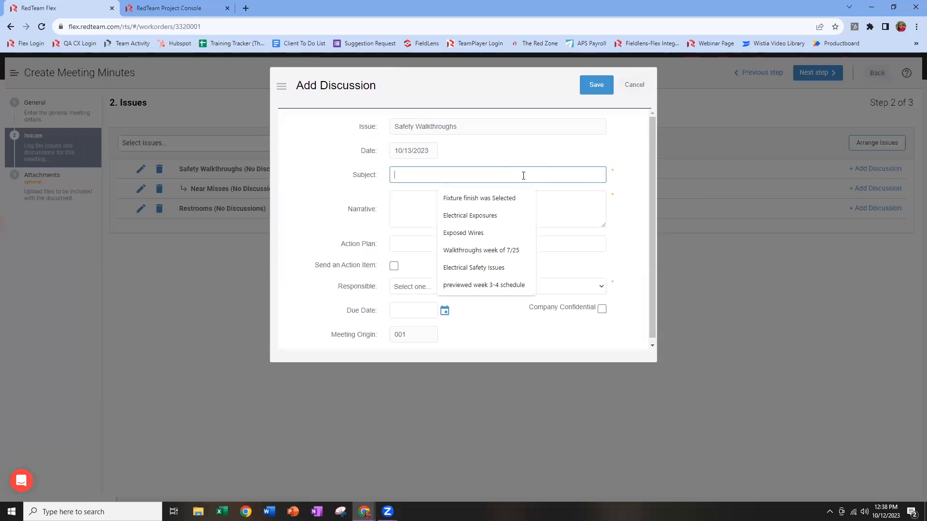
type("Missed w")
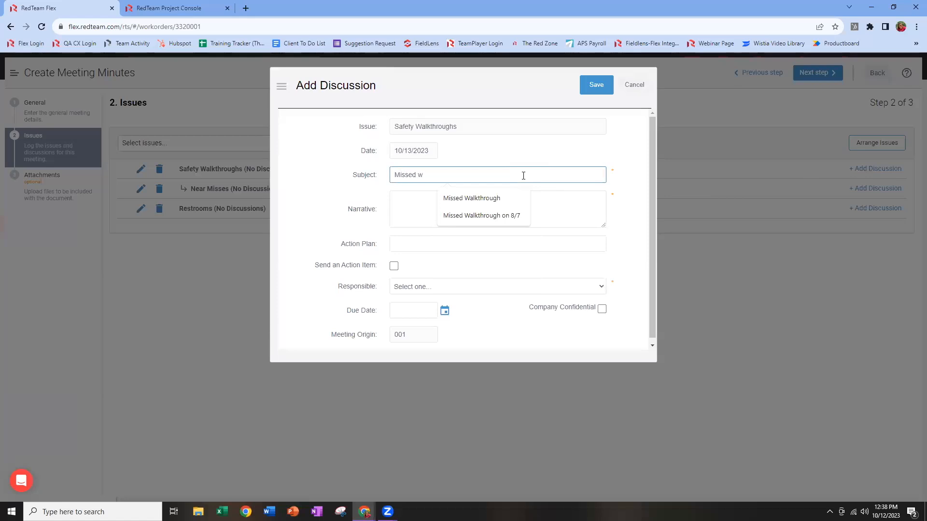
key("BackSpace")
type("Walkthrough")
left_click(508, 205)
type("on 10/09")
left_click(504, 202)
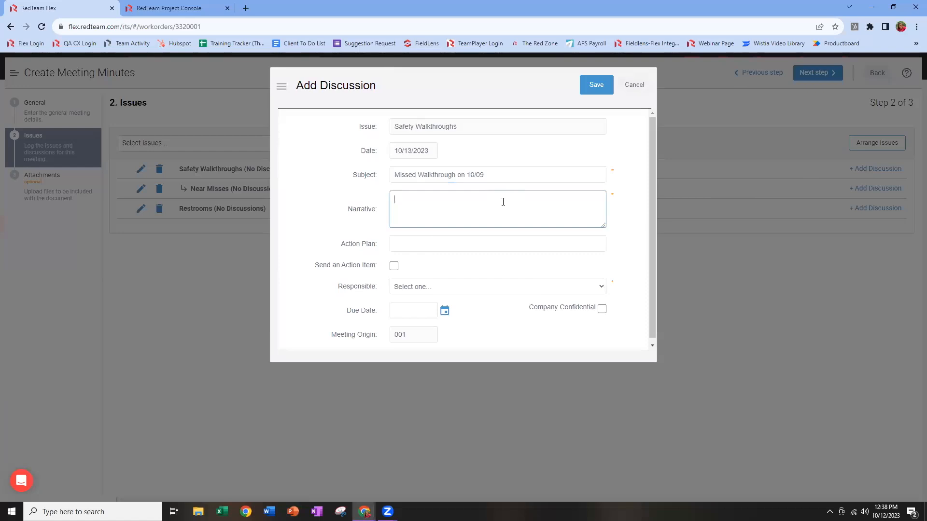
type("The PM was stuck in traffic")
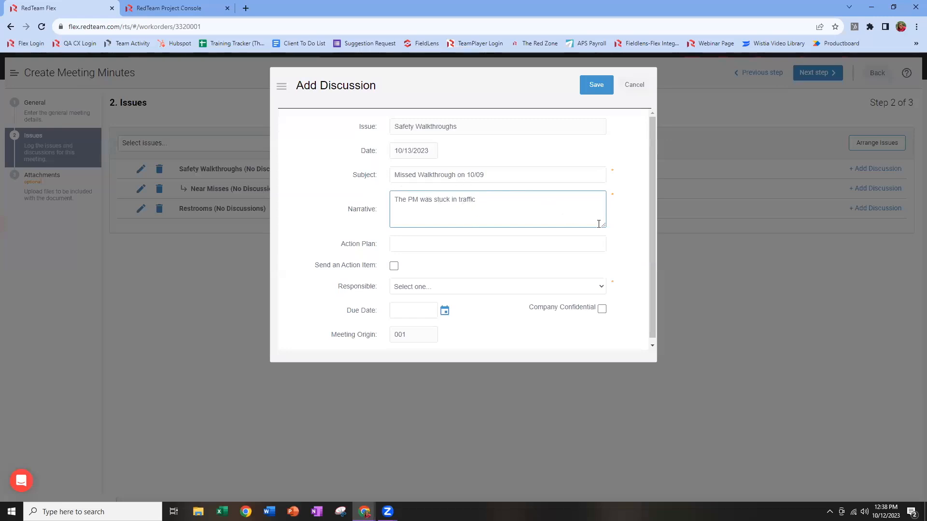
left_click_drag(604, 225, 586, 228)
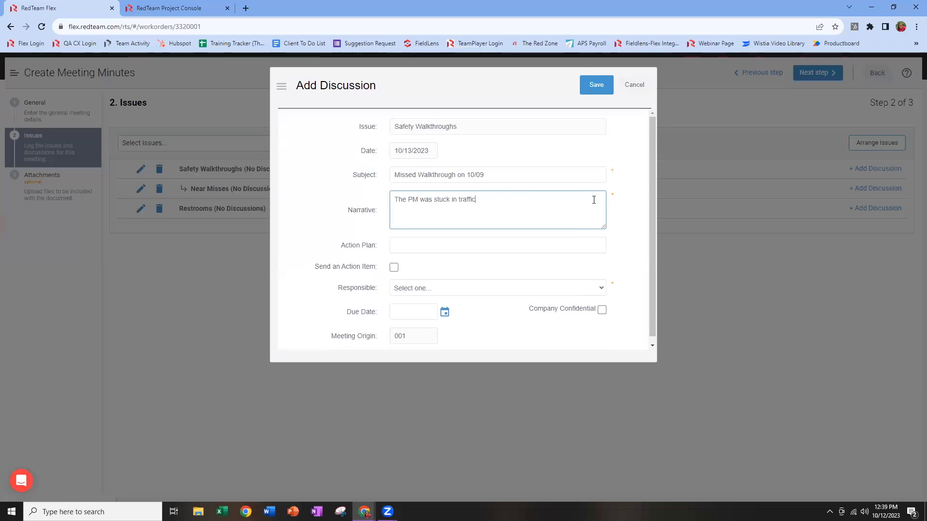
Leave the action plan blank, set Responsible to No Action Required and save the Safety Walkthroughs discussion
left_click(602, 293)
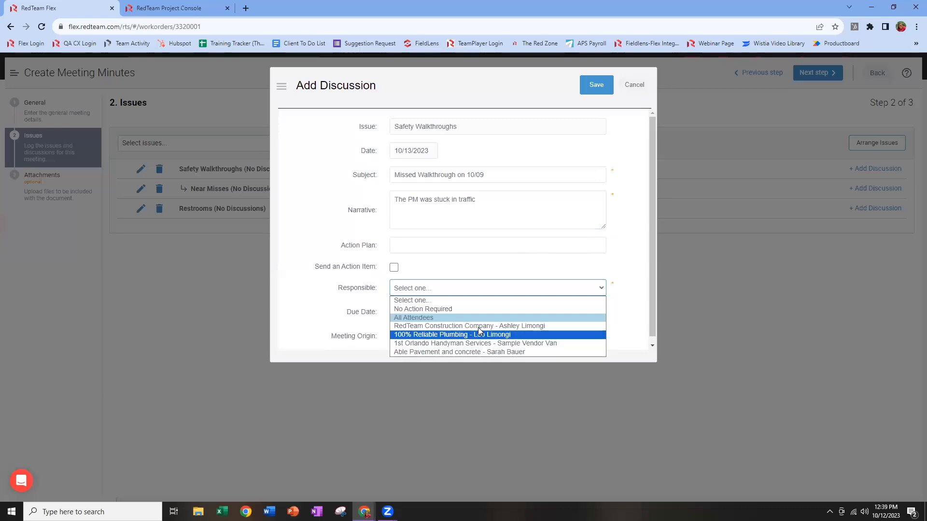
left_click(647, 308)
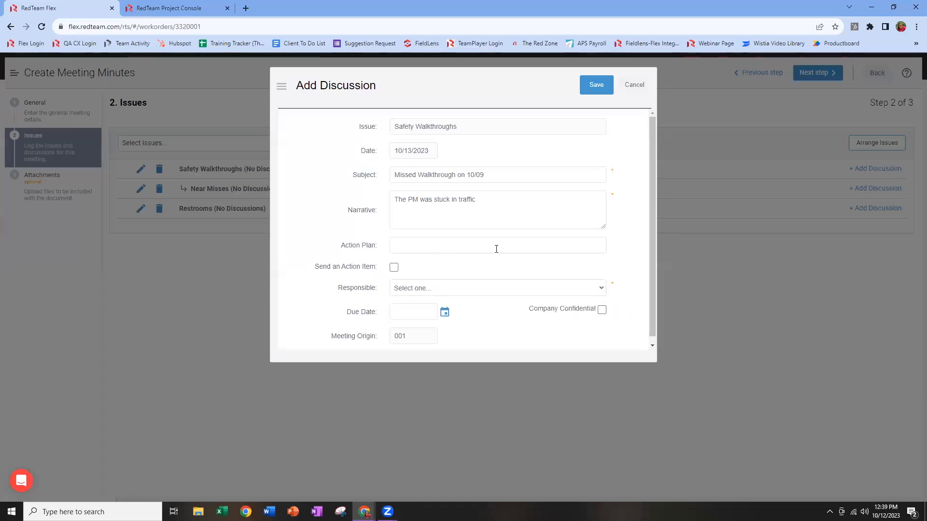
left_click(459, 246)
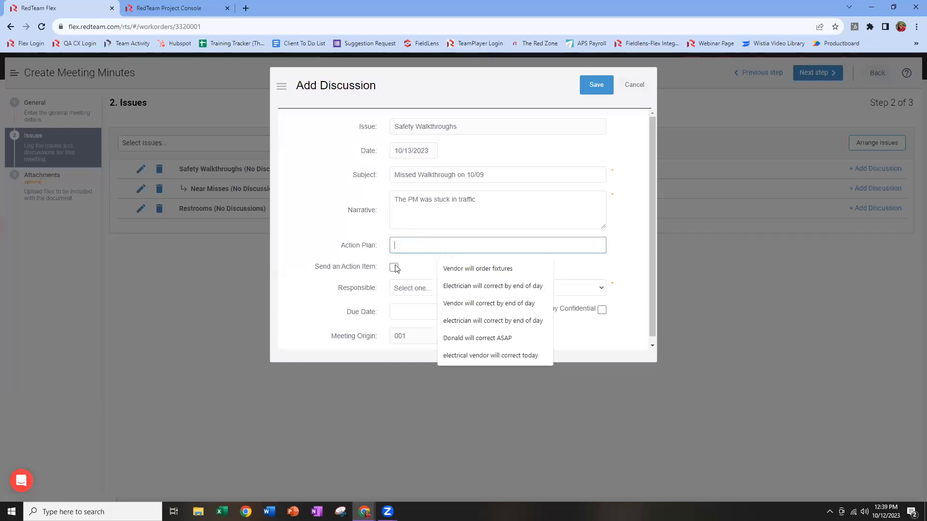
left_click(422, 272)
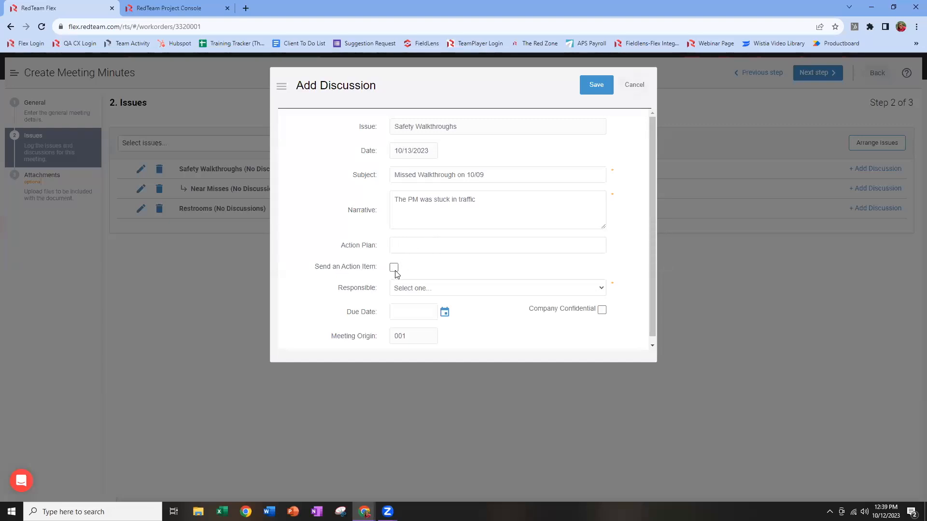
left_click(402, 289)
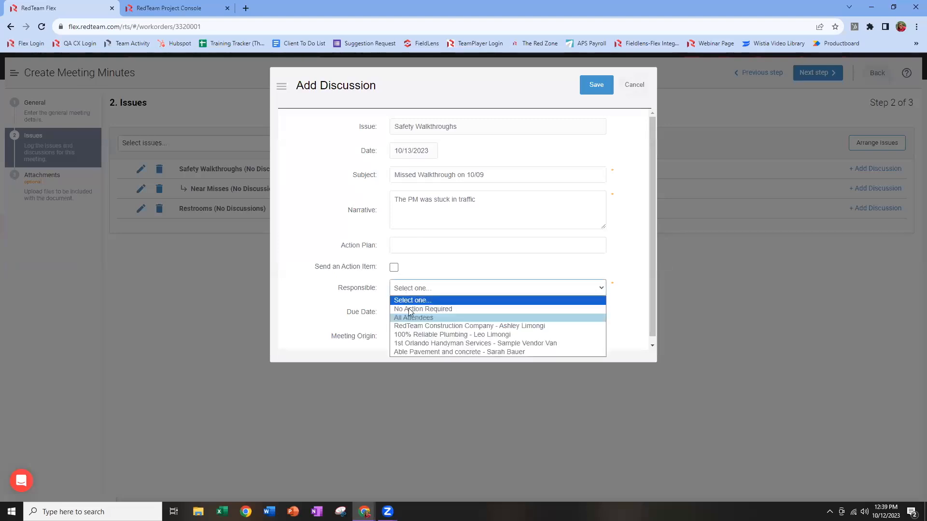
left_click(423, 309)
left_click(597, 92)
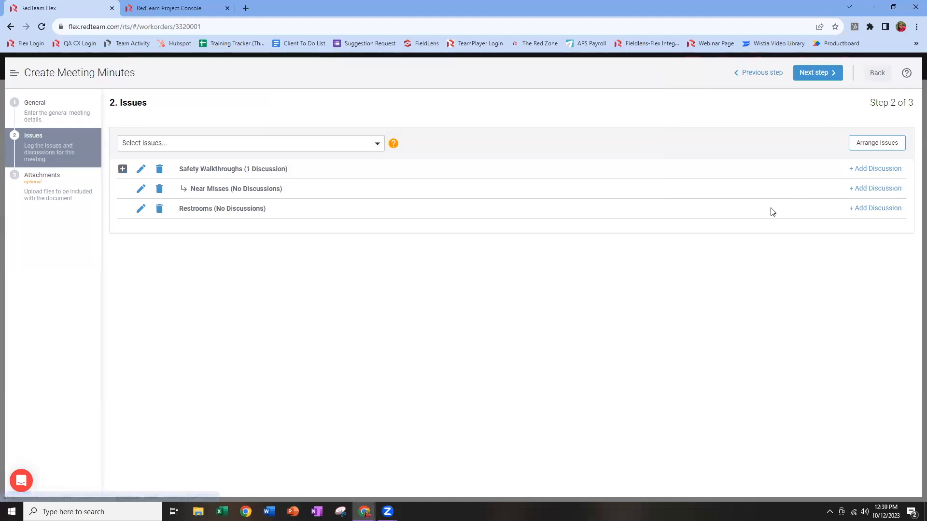
Add a discussion to Near Misses with the subject "Electrical Exposures" and the narrative "Exposed wires in the 2nd floor restroom"
left_click(880, 189)
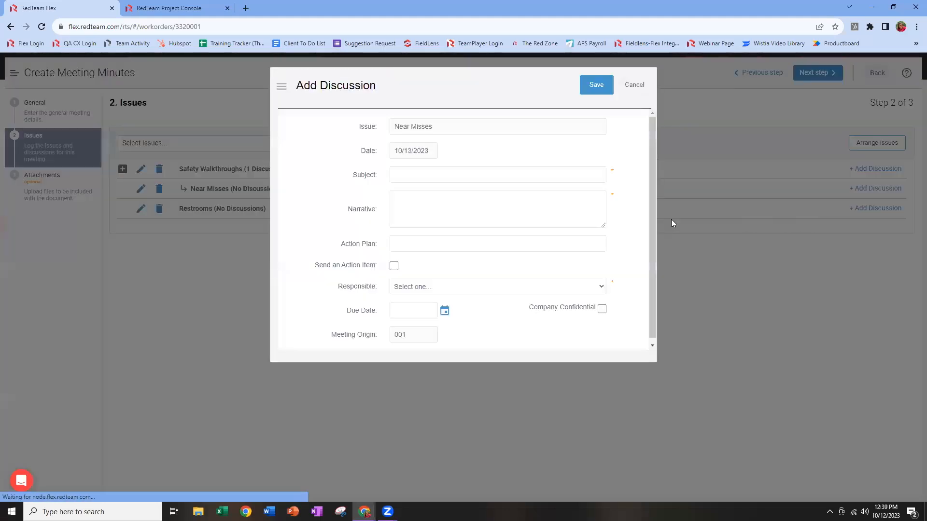
left_click(492, 172)
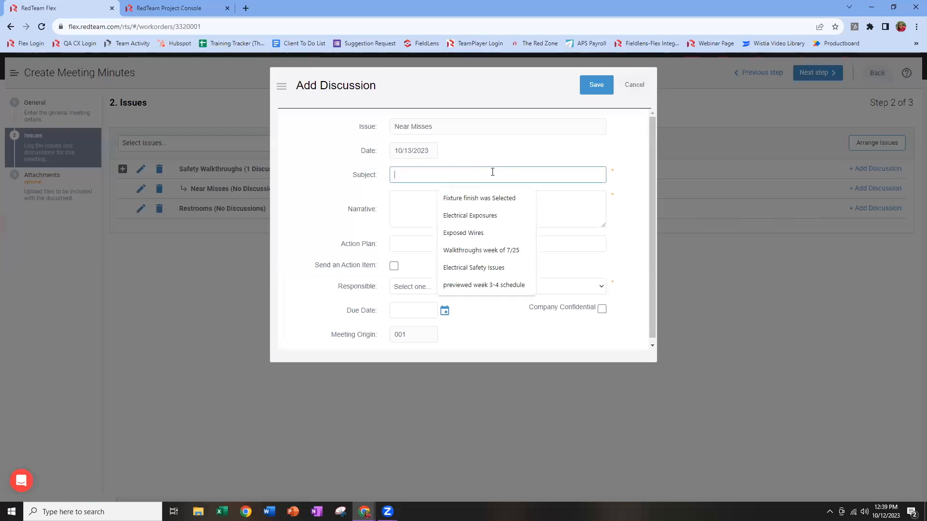
left_click(474, 221)
left_click(415, 215)
type("Exposed")
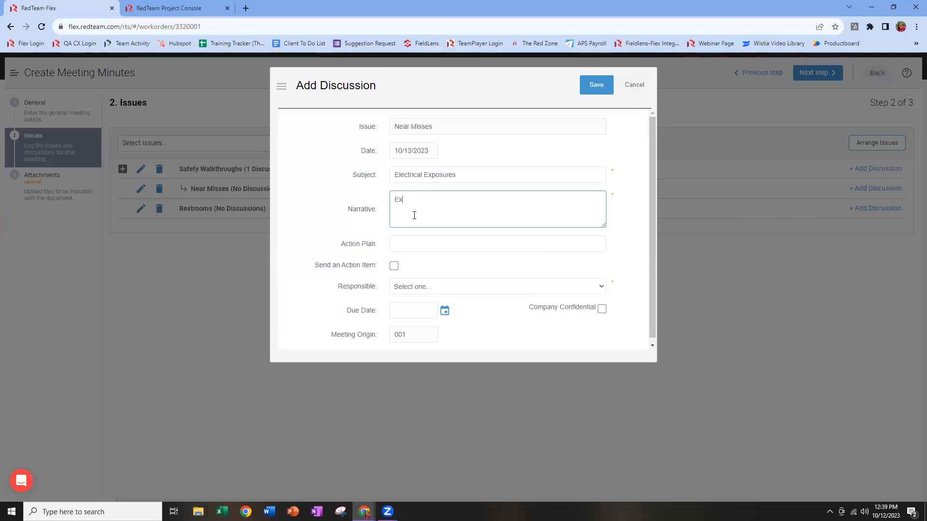
type(" wires in the 2nd floor restroom")
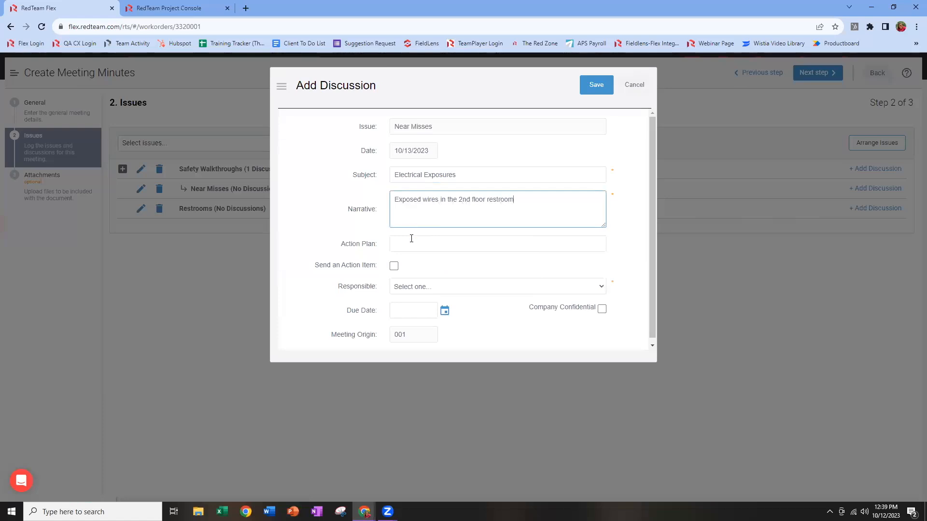
Enter the action plan "Electrician will correct by end of day", assign 1st Orlando Handyman Services, set due date 10/13/2023, save and continue to attachments
left_click(408, 243)
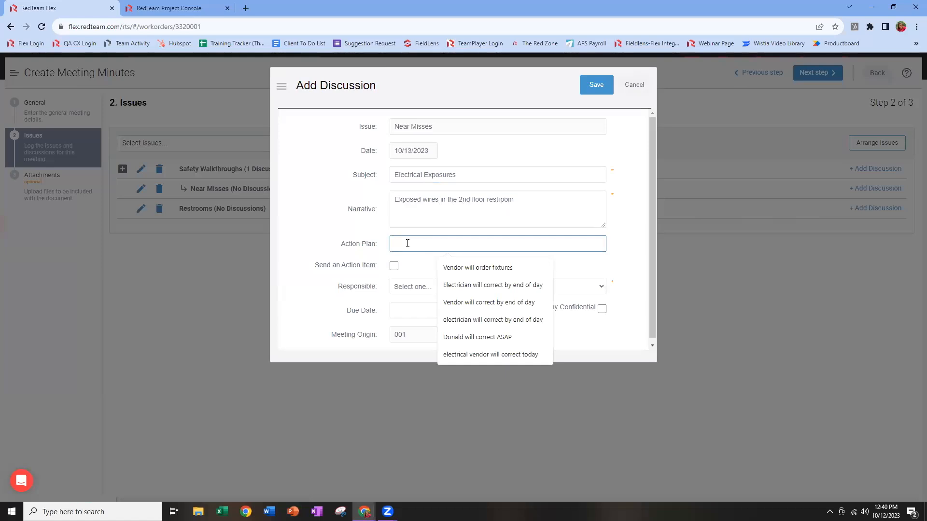
left_click(503, 285)
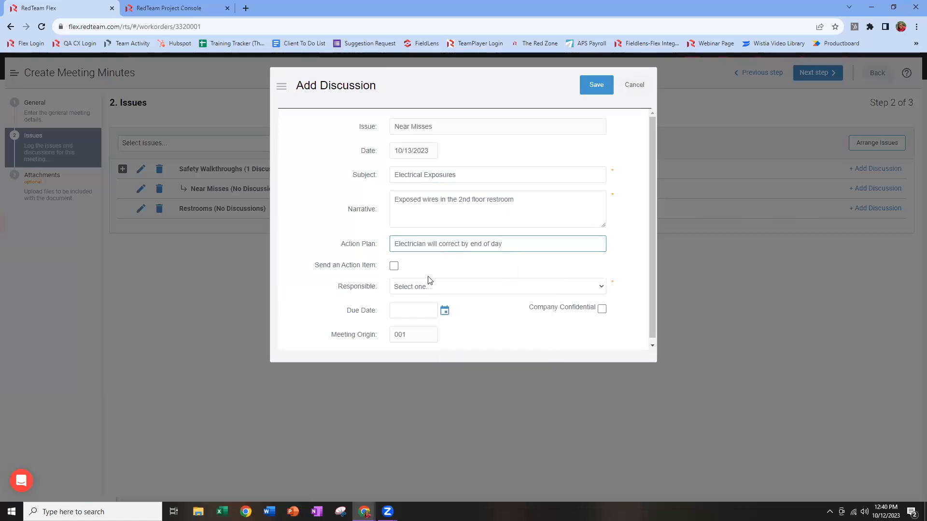
left_click(425, 292)
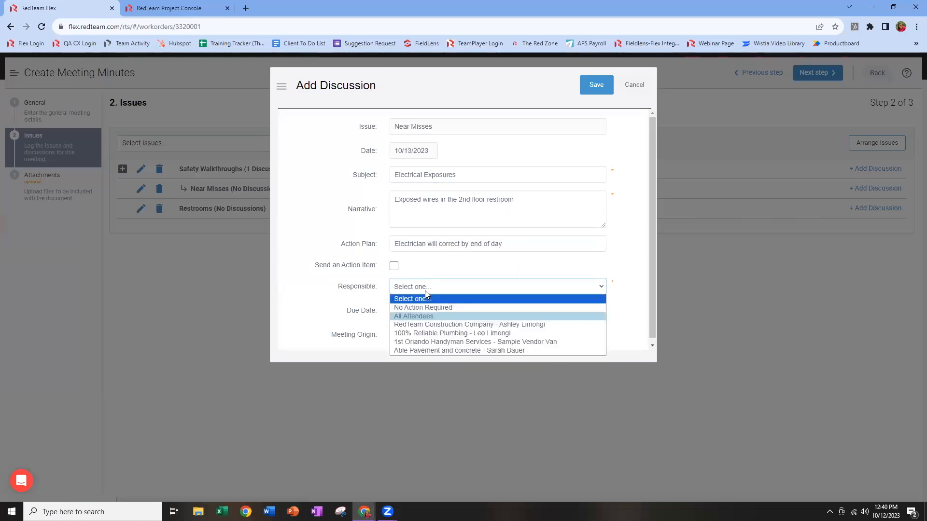
left_click(453, 342)
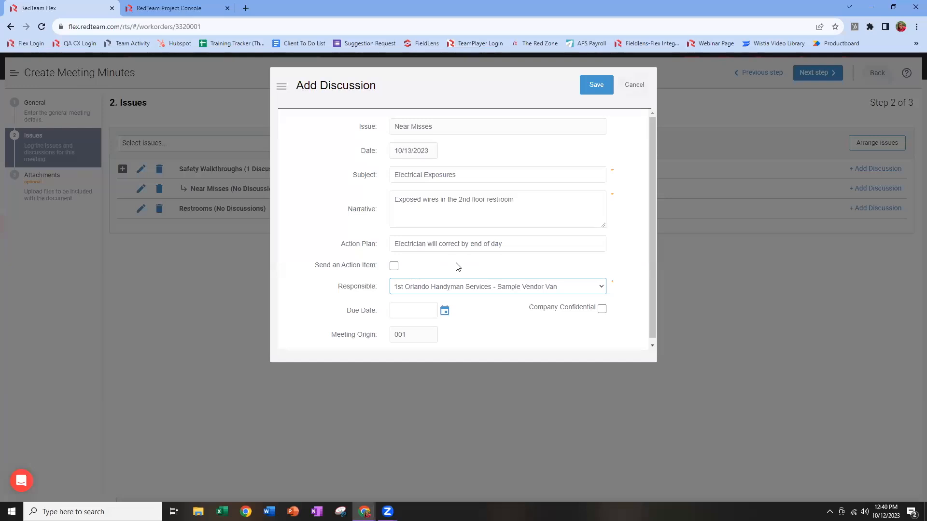
left_click(445, 311)
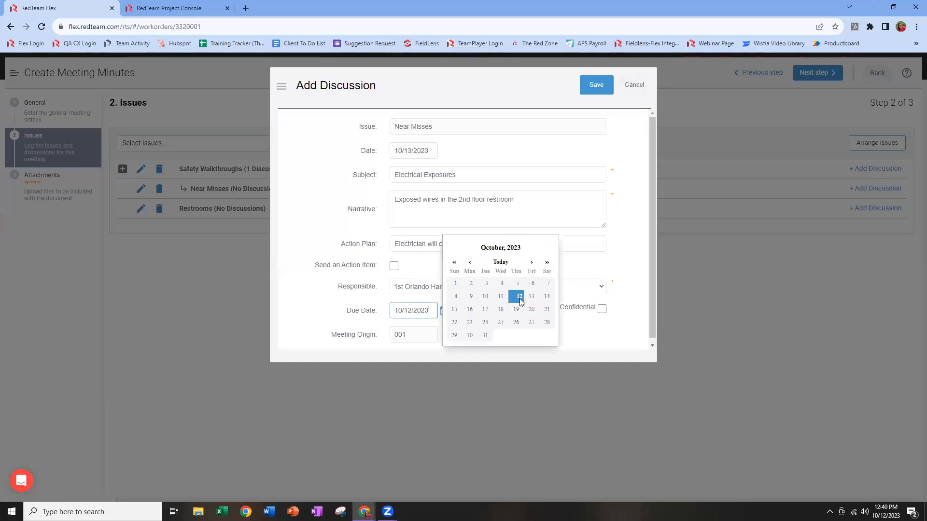
left_click(532, 297)
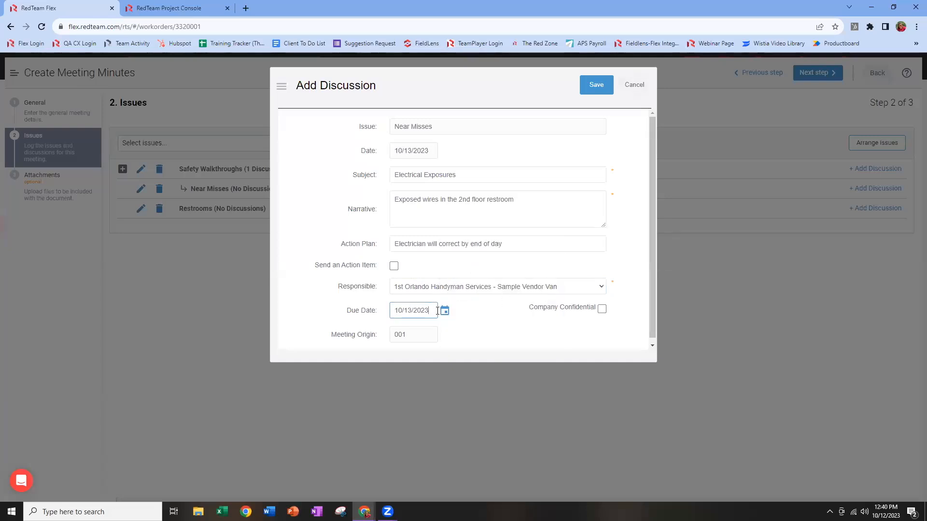
left_click(601, 92)
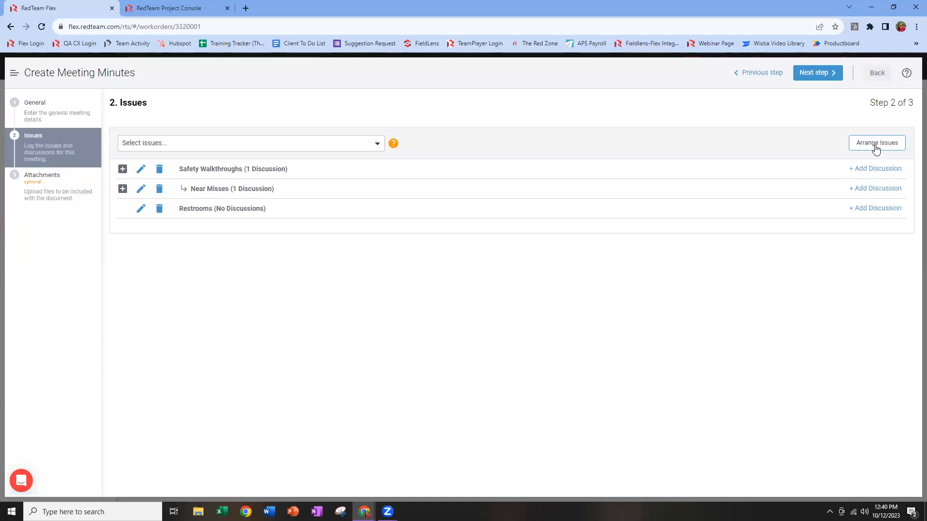
left_click(819, 78)
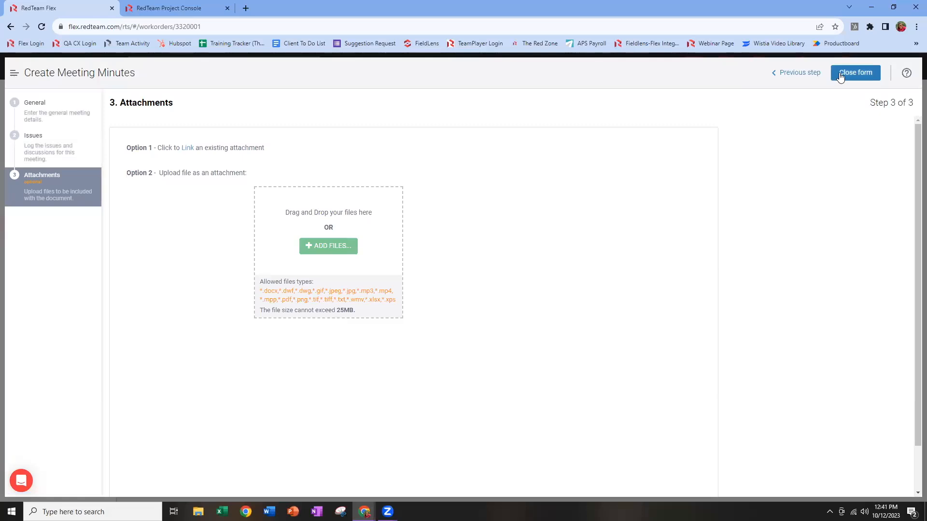
Close the meeting minutes form without adding attachments and open the Week 1 Safety Meeting minutes for viewing
left_click(839, 74)
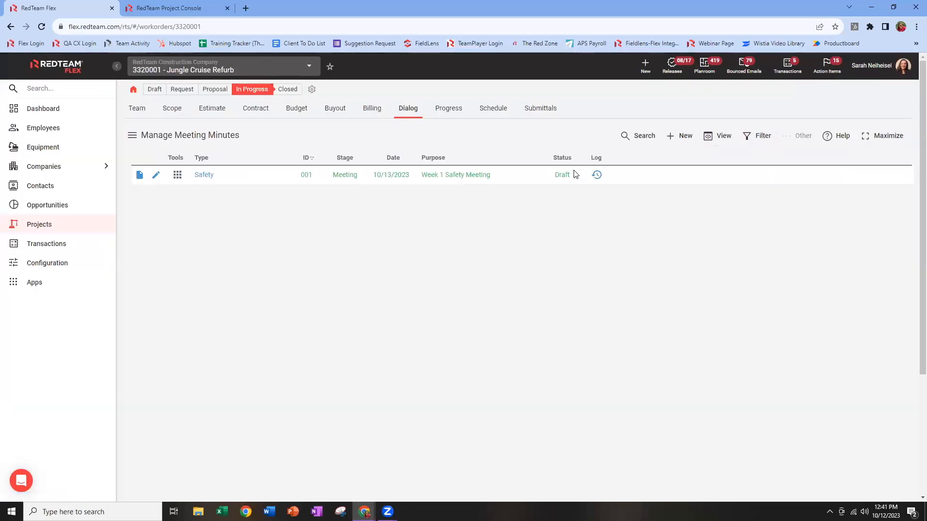
left_click_drag(332, 176, 360, 179)
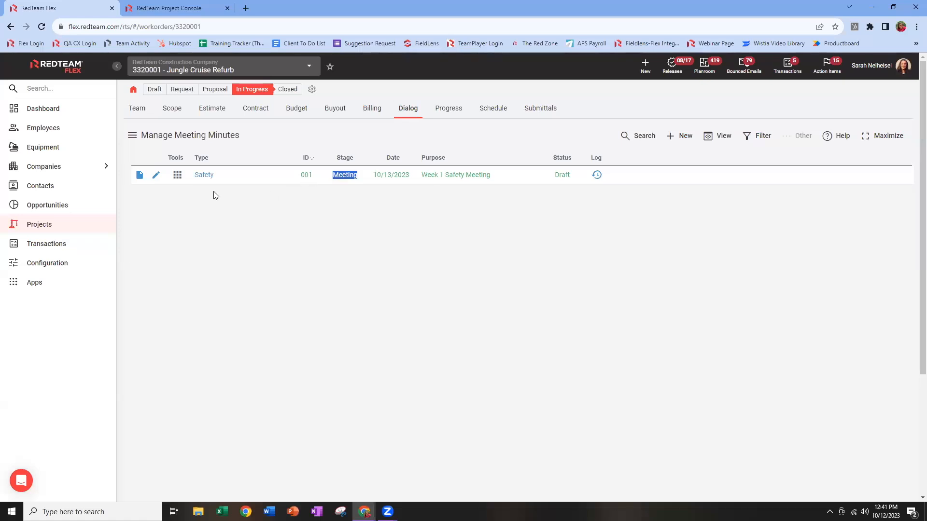
left_click(178, 178)
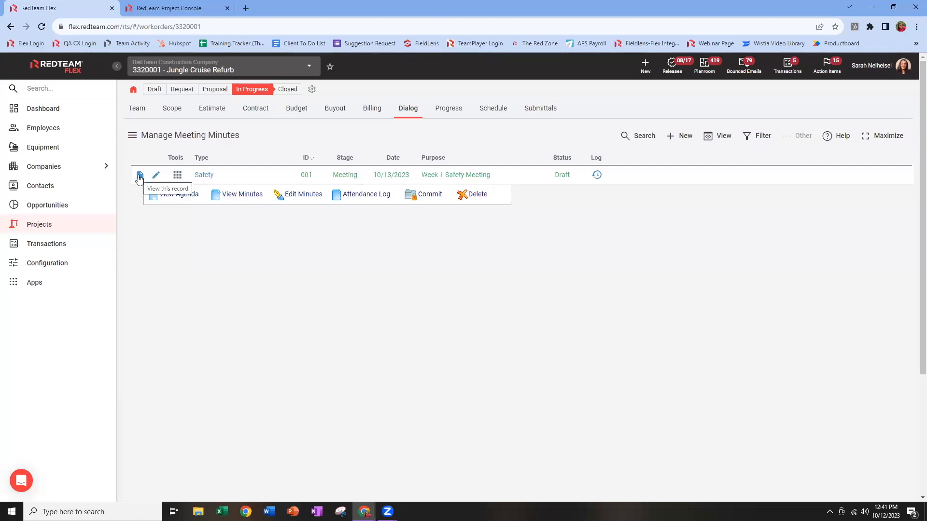
left_click(232, 196)
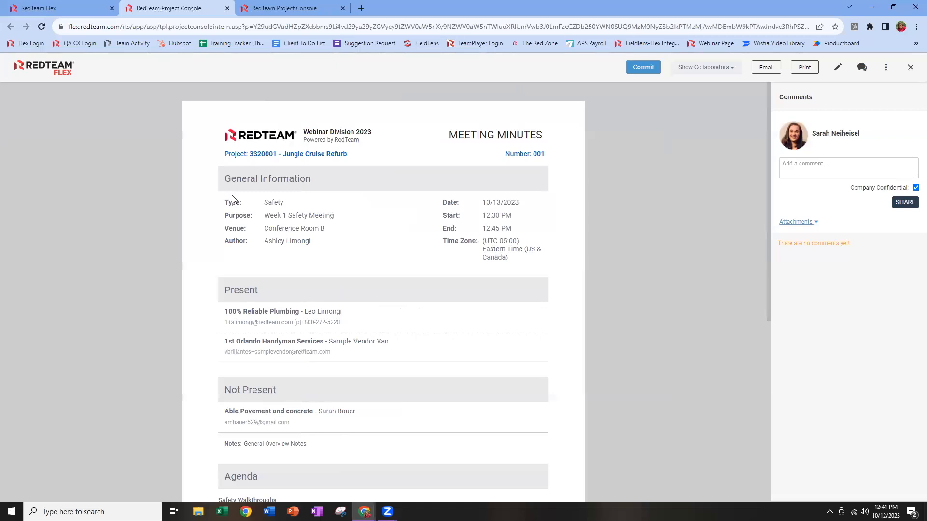
Review the draft minutes' Present and Not Present lists and the discussions recorded under Agenda, including Near Misses
left_click_drag(227, 291, 259, 292)
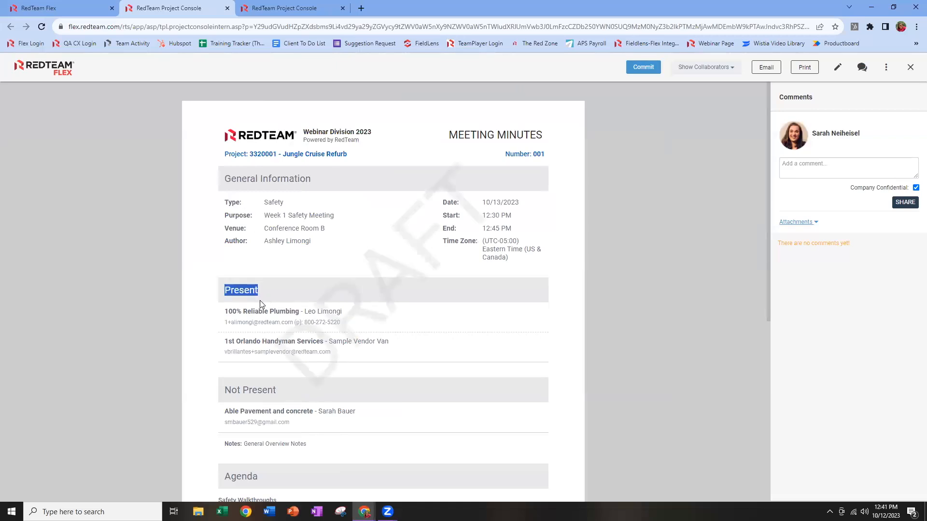
left_click_drag(275, 392, 220, 393)
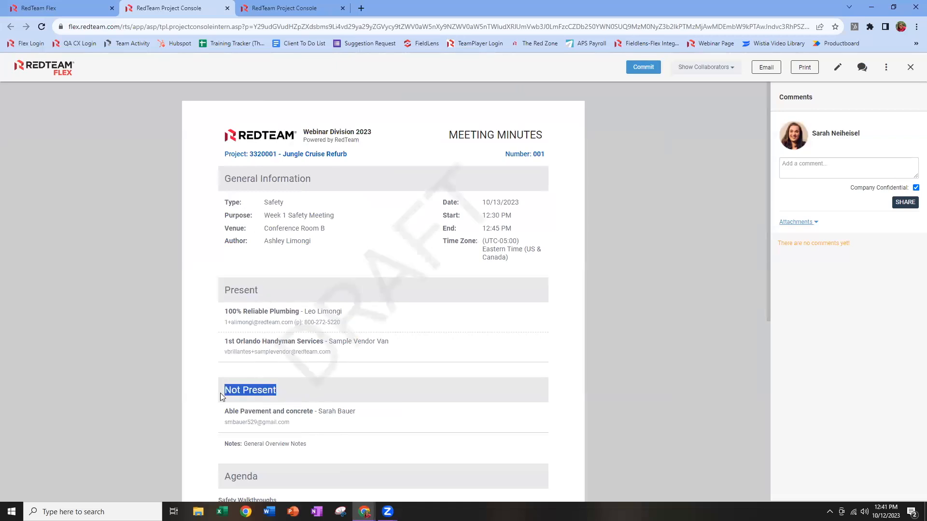
scroll(203, 370, "down", 4)
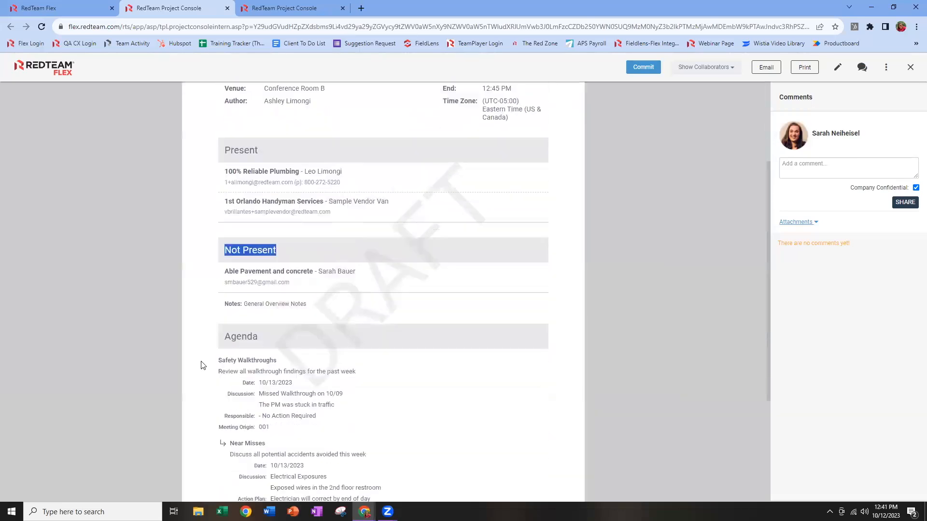
scroll(233, 320, "down", 2)
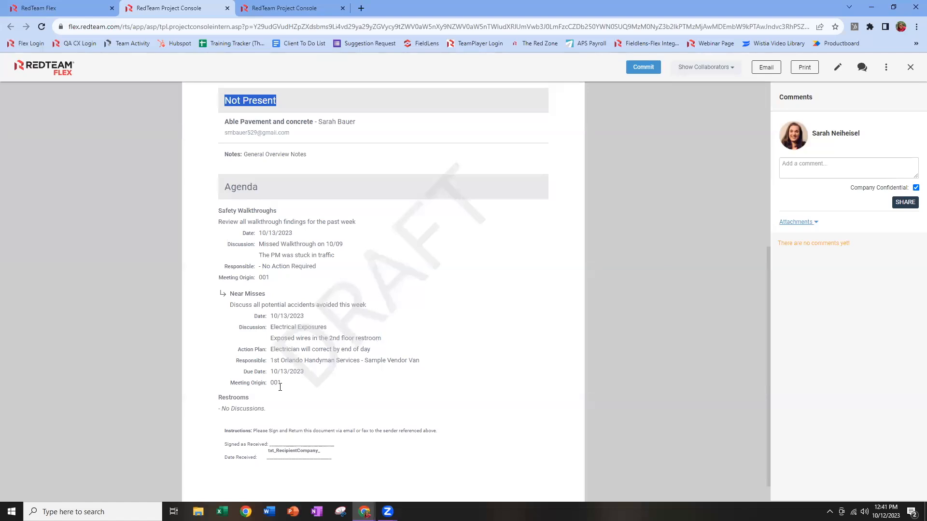
left_click_drag(289, 387, 228, 293)
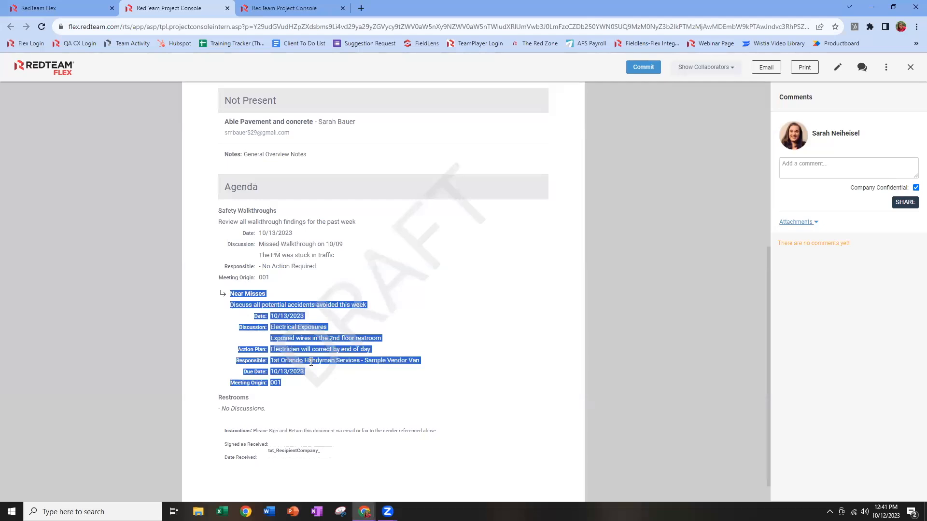
left_click(337, 347)
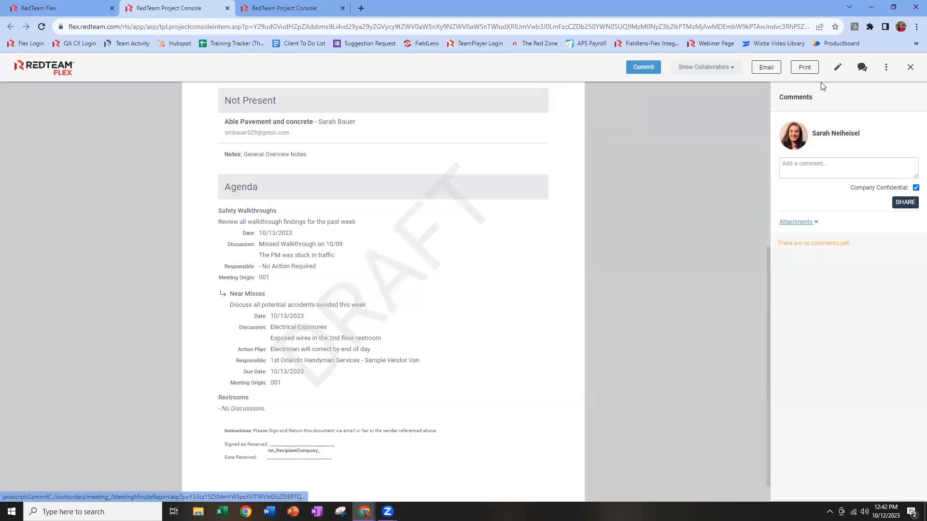
Commit the Week 1 Safety Meeting minutes, accept the confirmation and return to the meeting minutes list
left_click(643, 67)
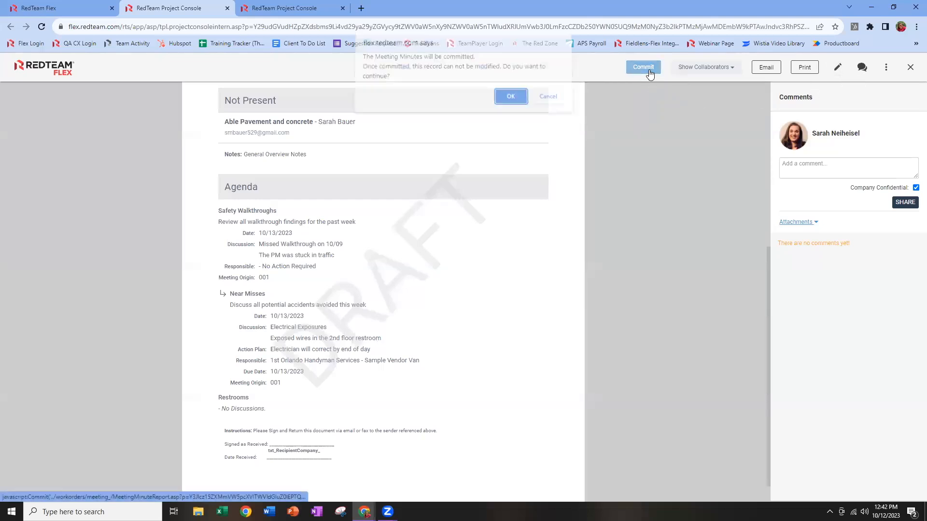
left_click(511, 103)
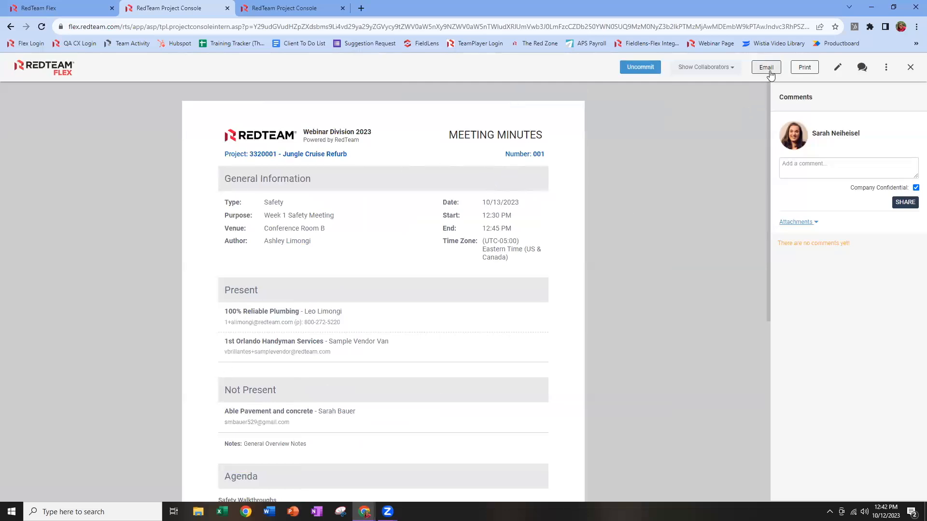
left_click(226, 9)
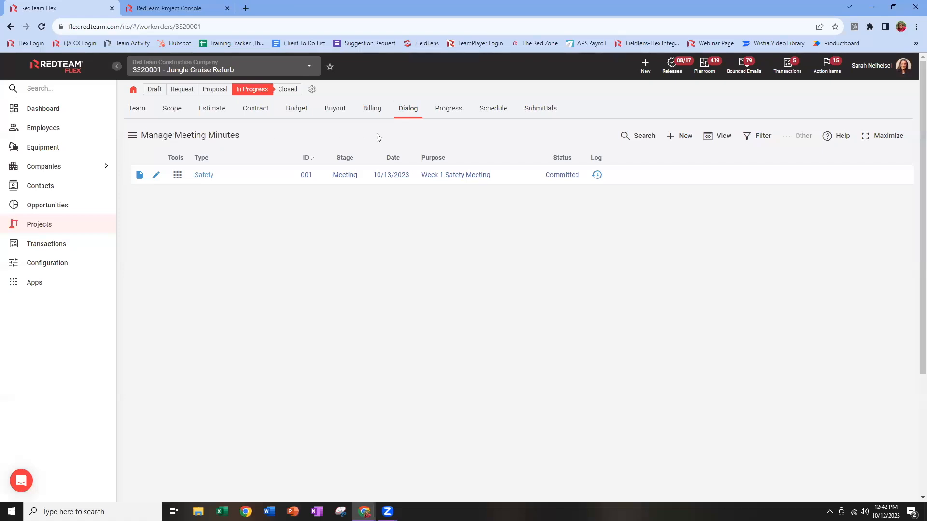
Go to the project's issues and expand the discussions under Restrooms, Safety Walkthroughs and Near Misses
left_click(129, 140)
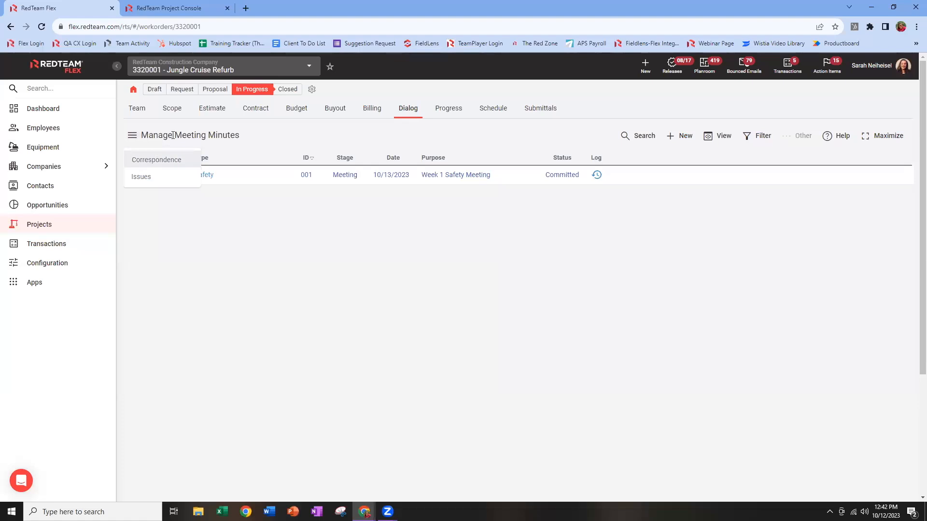
left_click(142, 177)
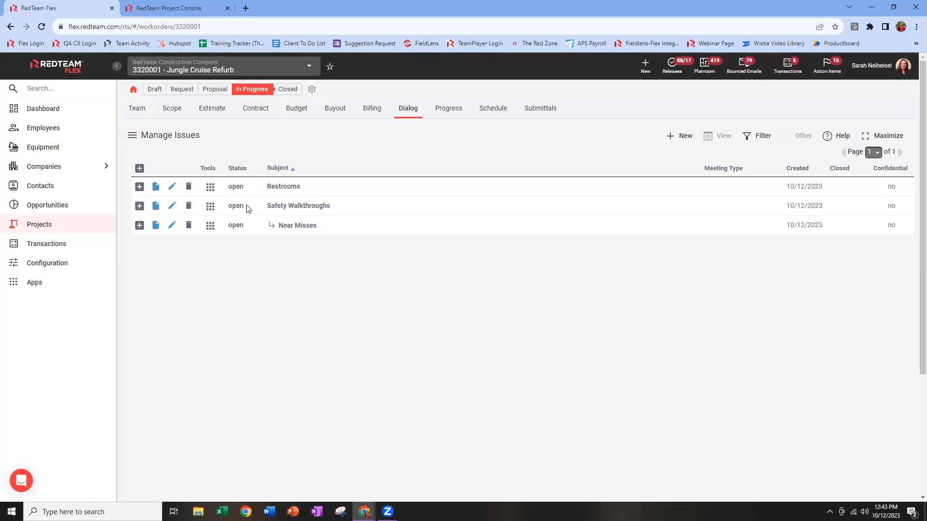
mouse_move(189, 228)
left_click(211, 193)
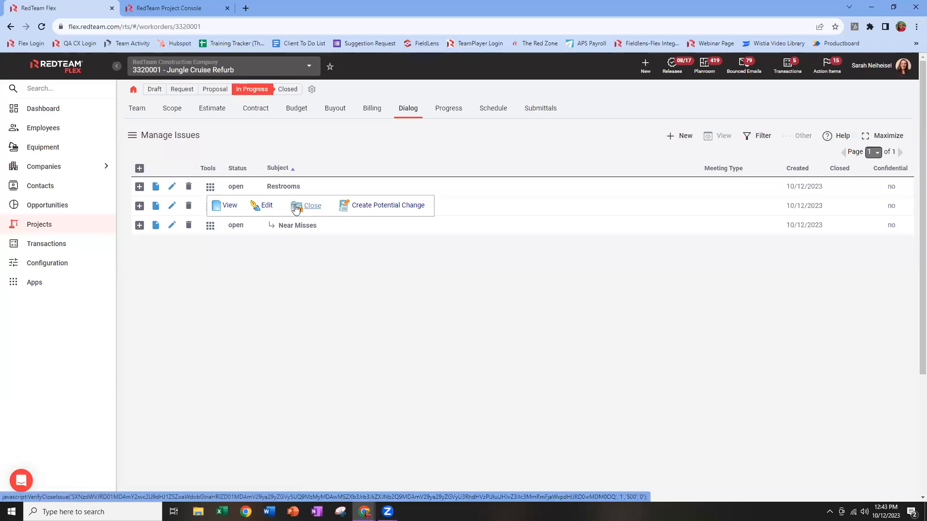
left_click(139, 187)
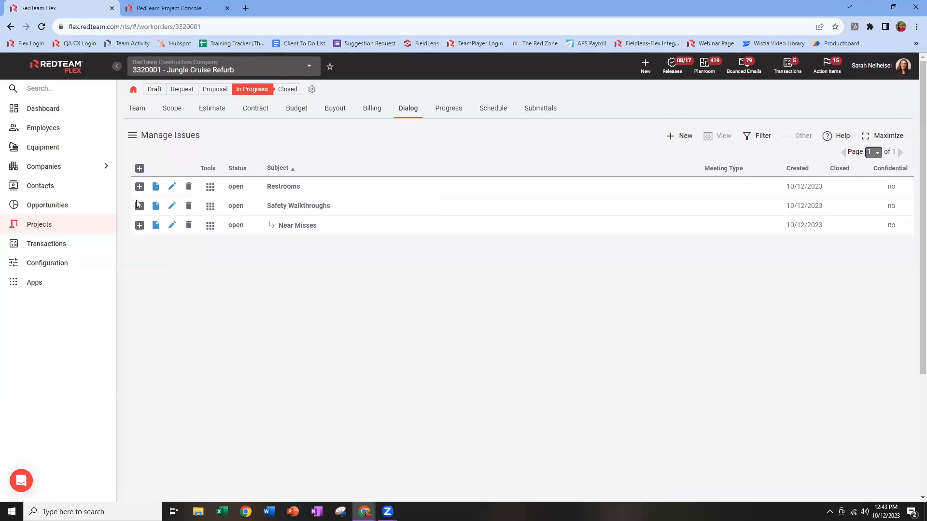
left_click(139, 230)
left_click(140, 284)
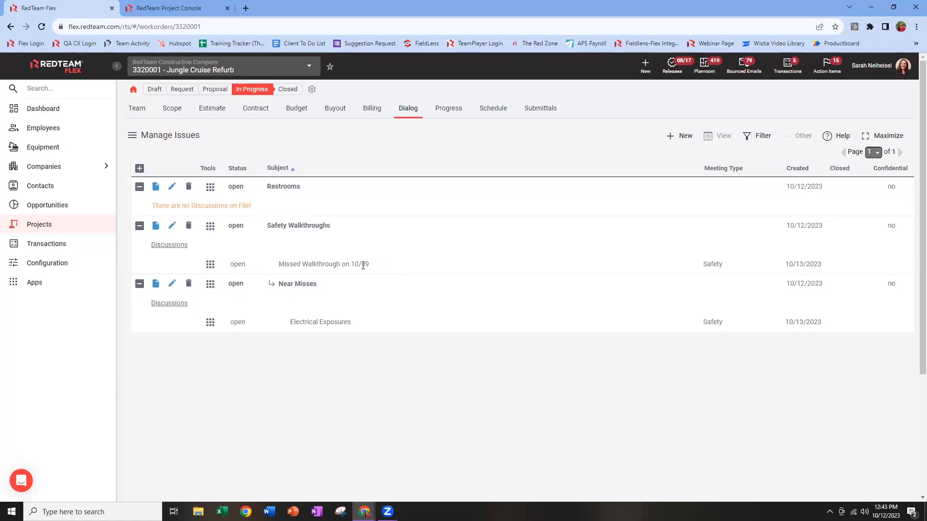
Close the "Missed Walkthrough on 10/09" discussion with the date 10/12/2023, and check the Safety Walkthroughs issue report
left_click(210, 265)
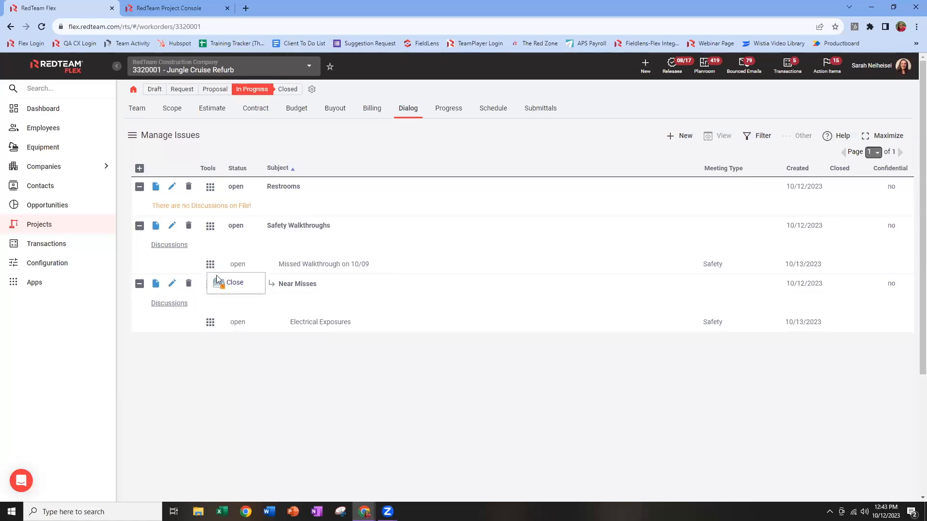
left_click(233, 288)
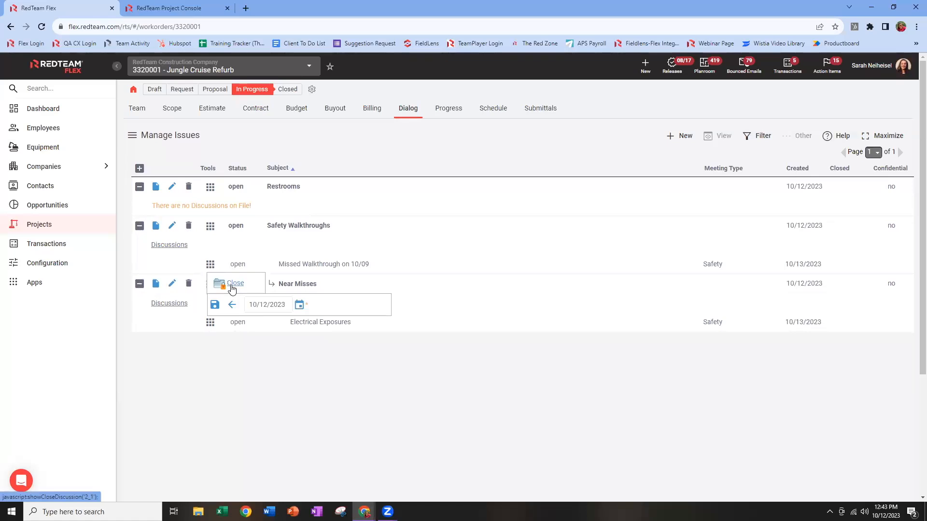
left_click(215, 305)
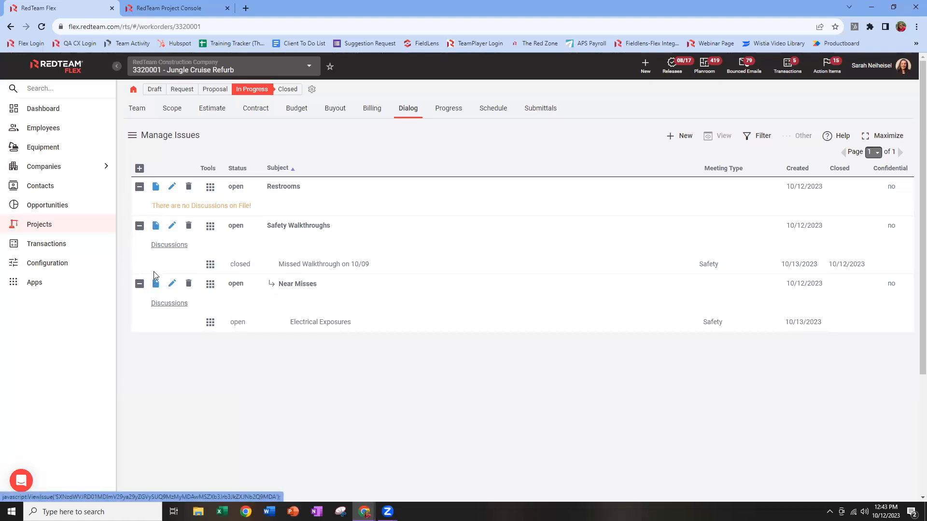
left_click(156, 231)
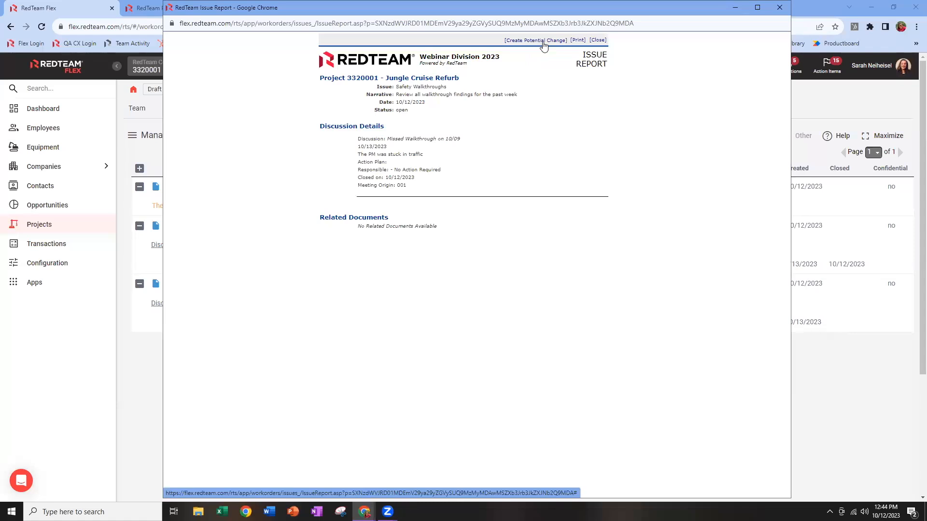
left_click(597, 40)
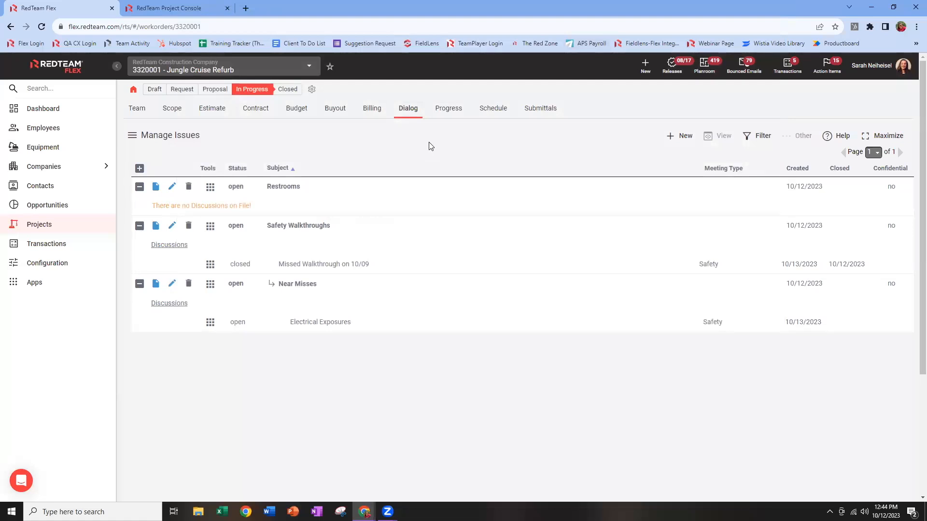
Open the project's submittals workflow and examine its stages from 01 - Just Created to 10 - Cancelled
left_click(551, 111)
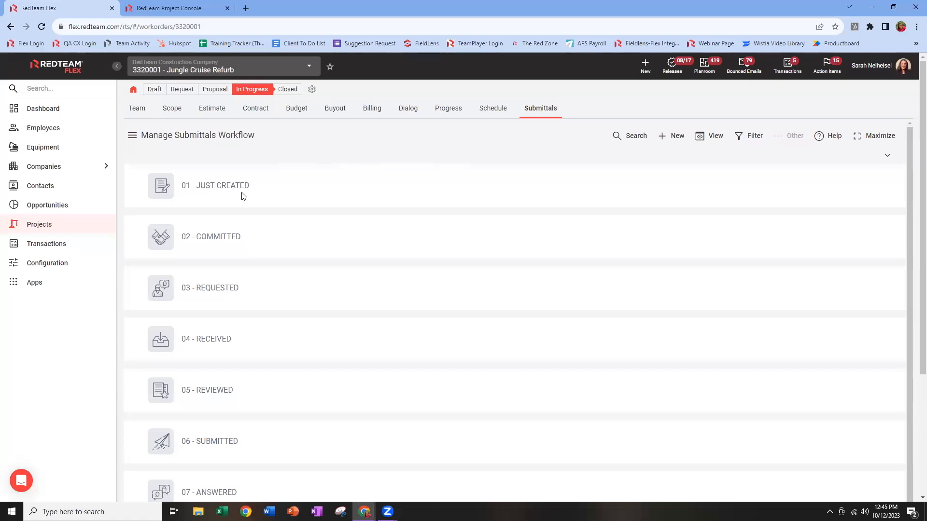
scroll(262, 349, "down", 1)
scroll(285, 408, "down", 5)
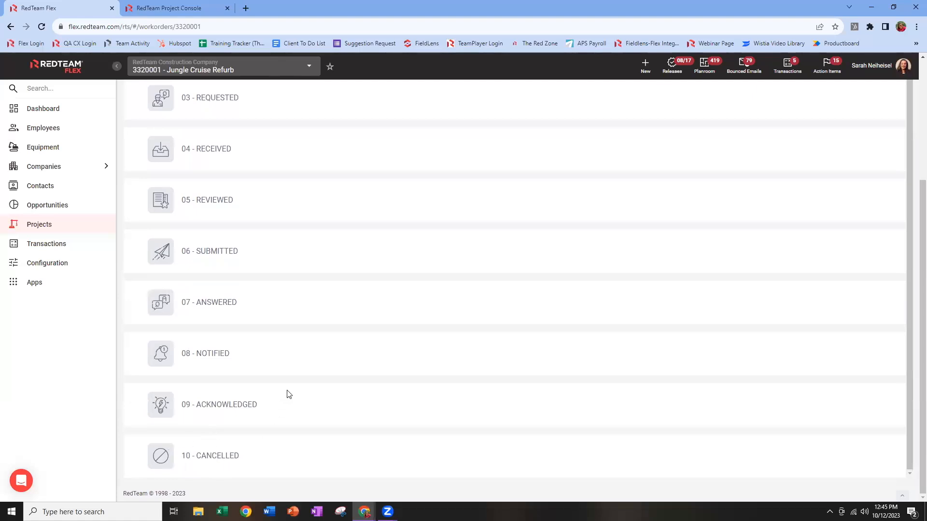
scroll(267, 392, "up", 1)
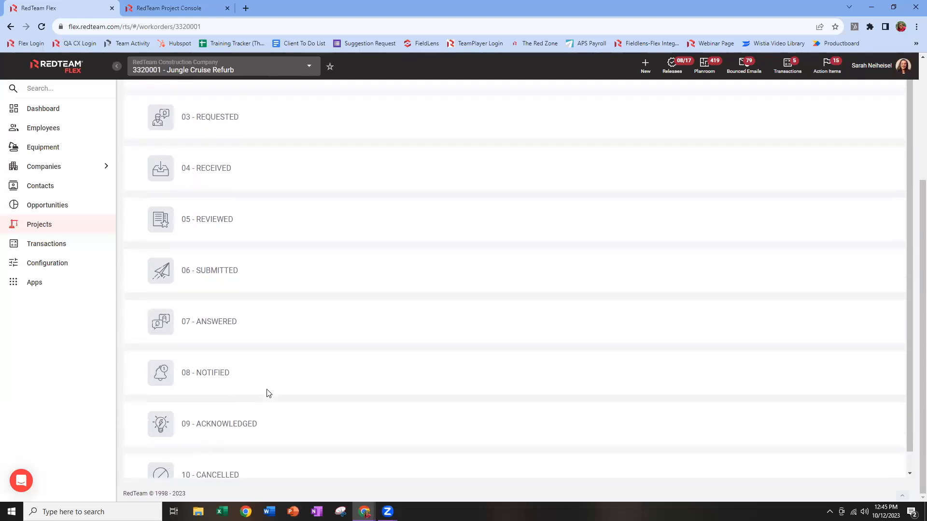
scroll(272, 278, "up", 4)
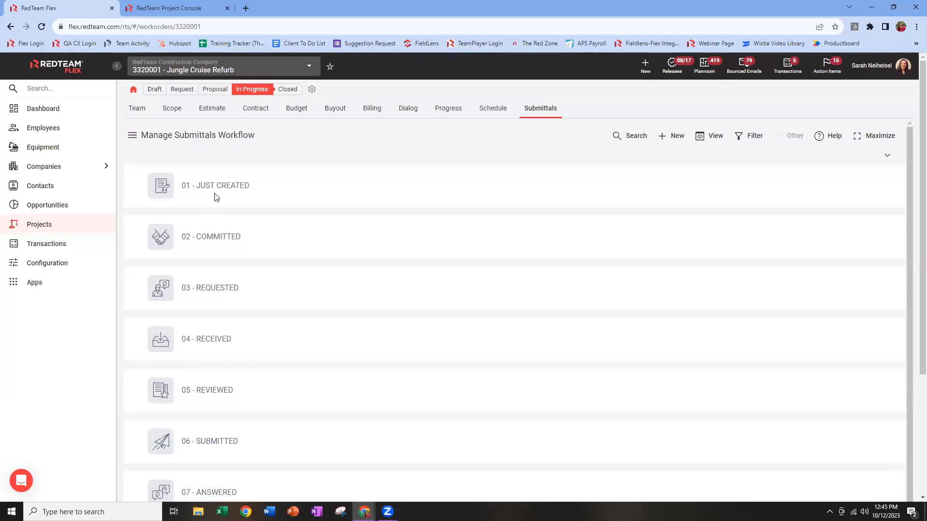
triple_click(193, 290)
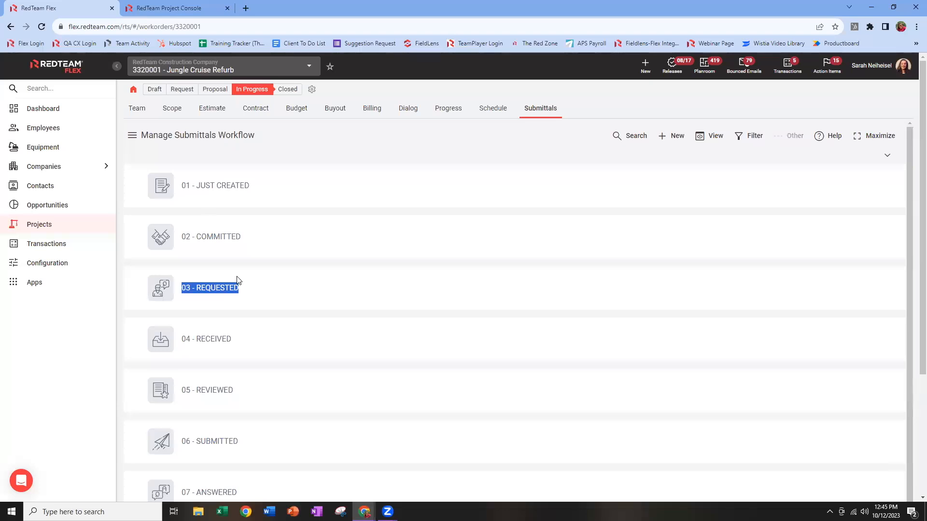
scroll(263, 309, "down", 1)
scroll(263, 325, "down", 2)
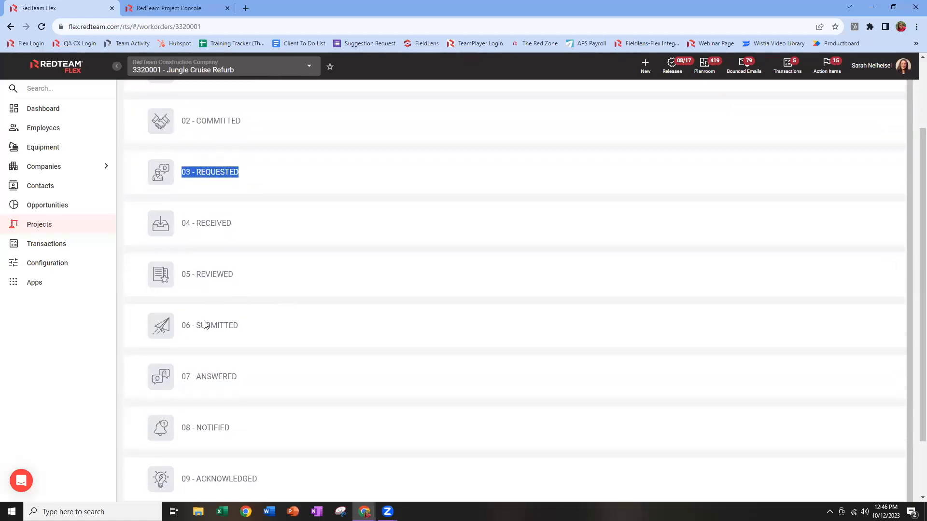
left_click_drag(181, 326, 264, 337)
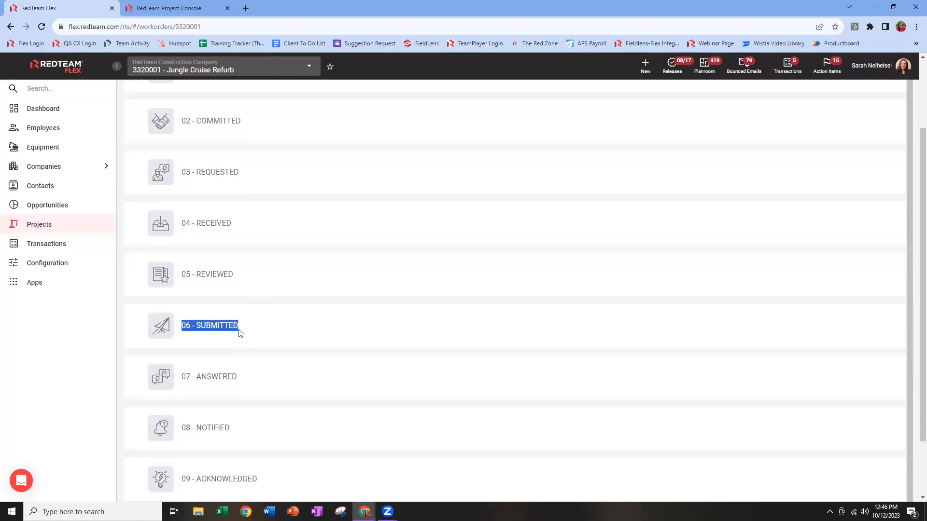
scroll(240, 333, "down", 3)
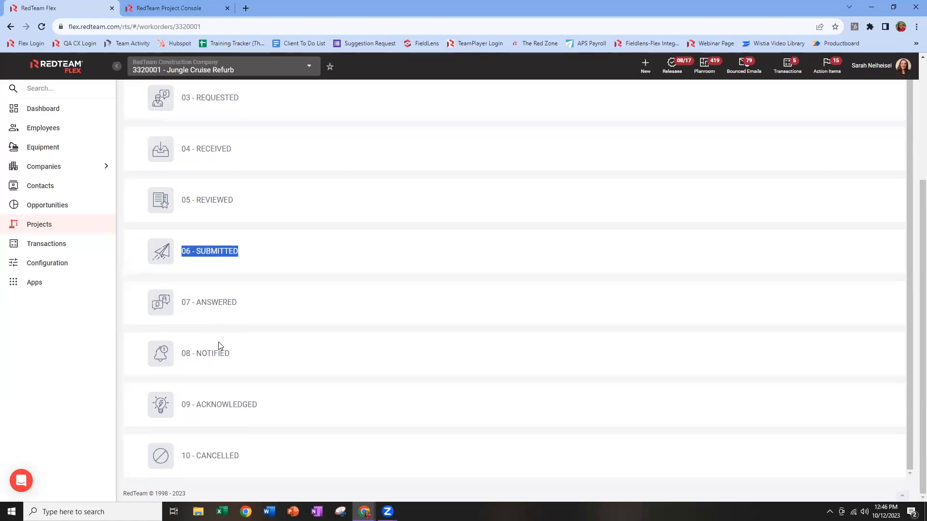
left_click_drag(185, 358, 235, 360)
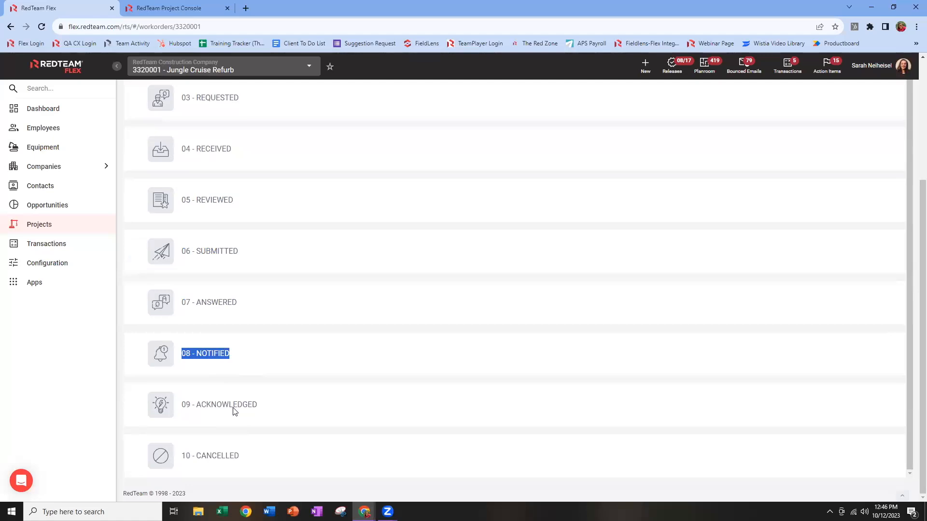
scroll(286, 413, "up", 3)
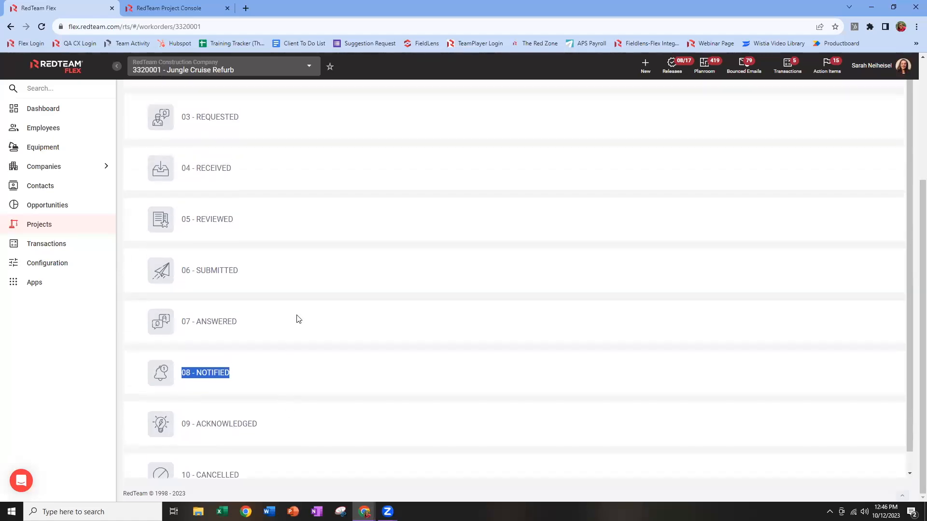
scroll(299, 318, "up", 1)
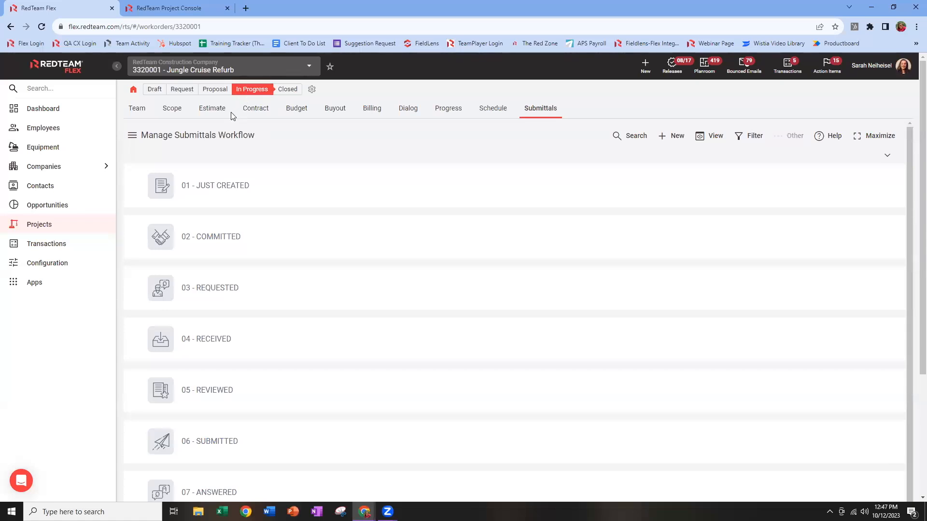
Open the default submittal items import, examine the subjects, types and cost code choices offered, and cancel without adding any
left_click(665, 139)
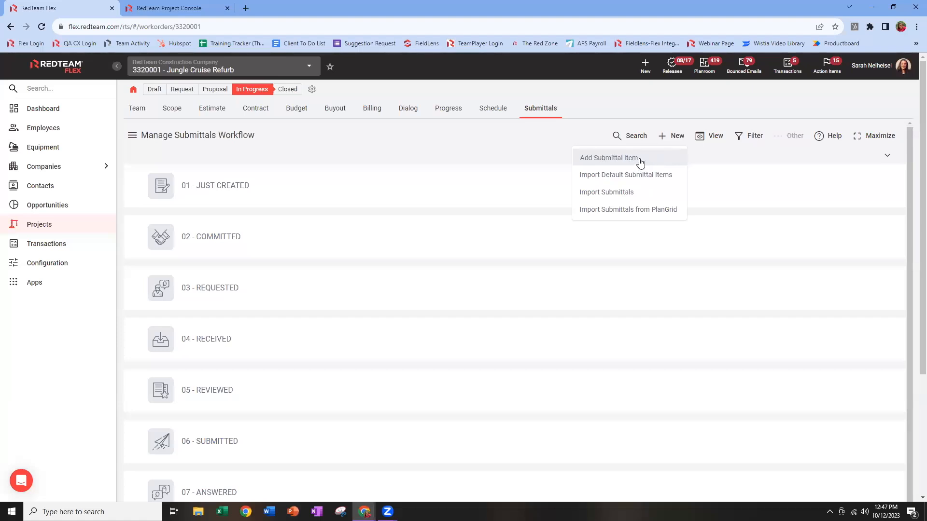
left_click(675, 180)
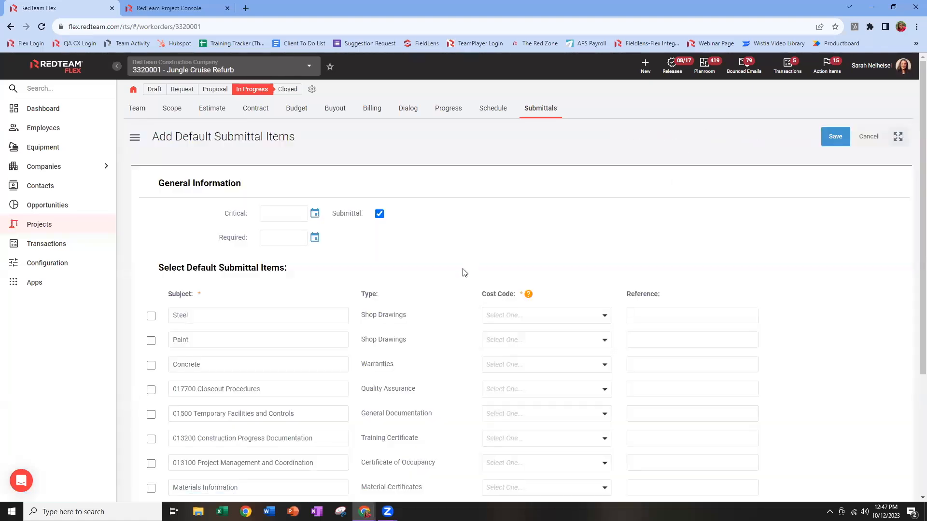
scroll(462, 273, "down", 2)
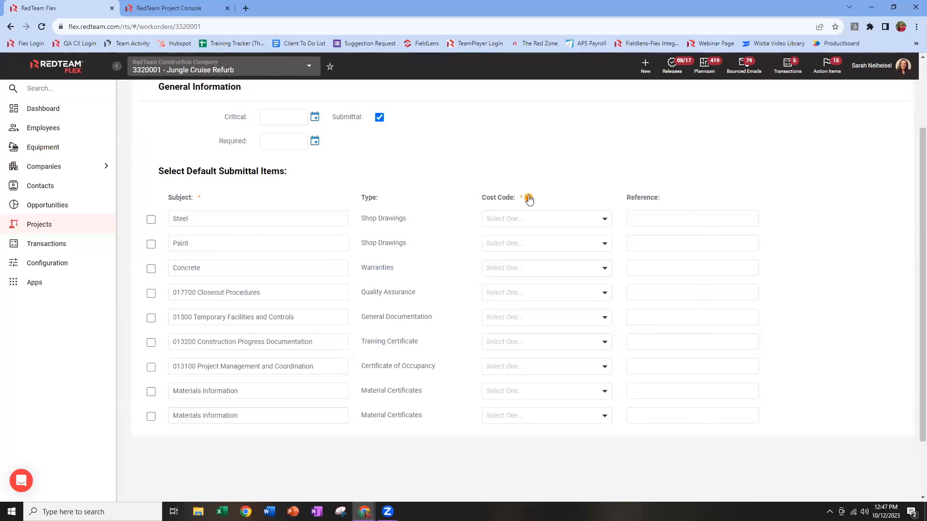
scroll(531, 199, "up", 2)
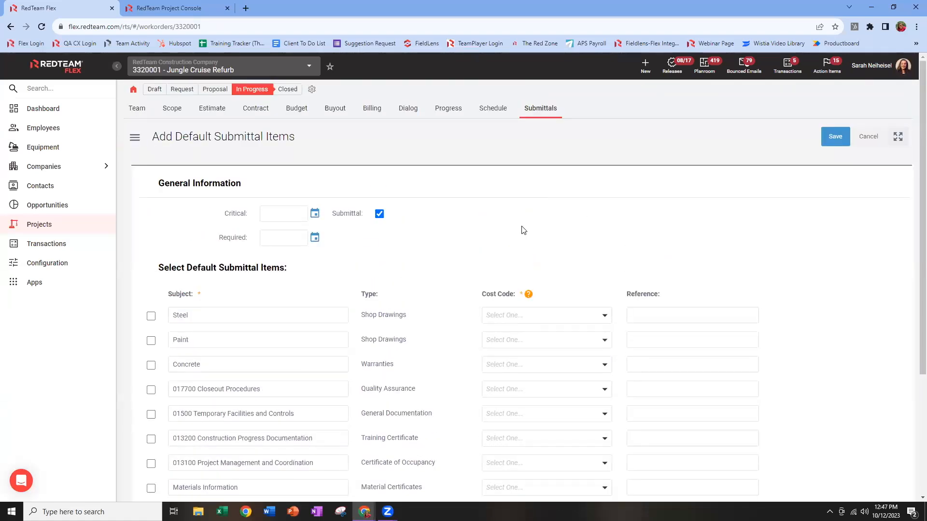
left_click(869, 141)
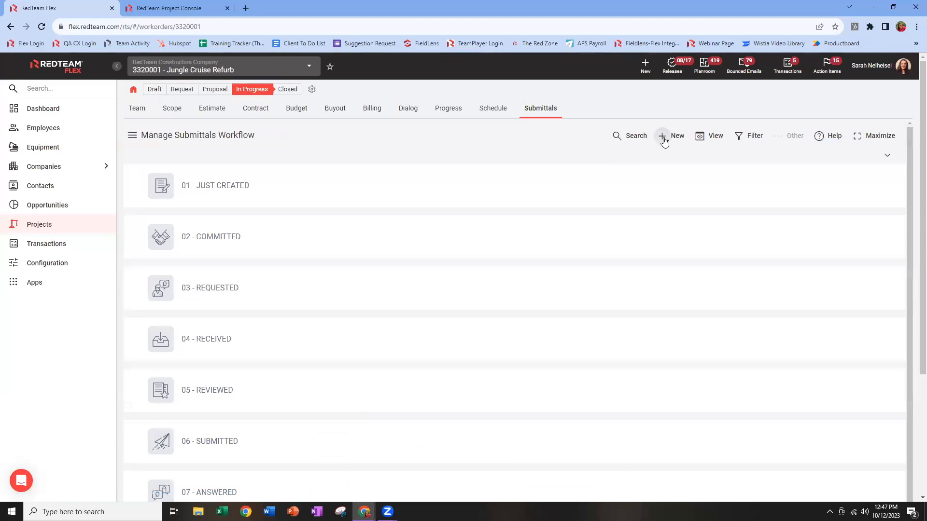
Start a new submittal item with the reference "Example Section" and the subject "Materials information"
left_click(665, 140)
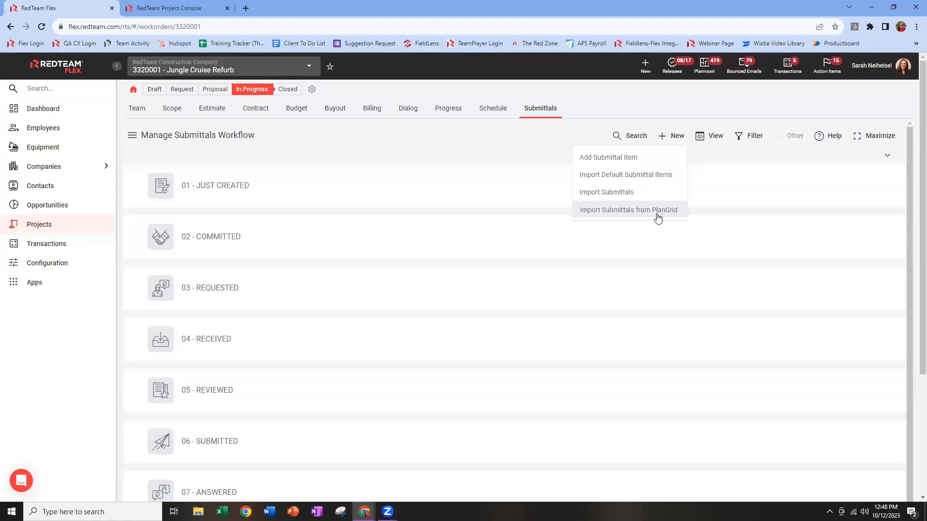
left_click(624, 163)
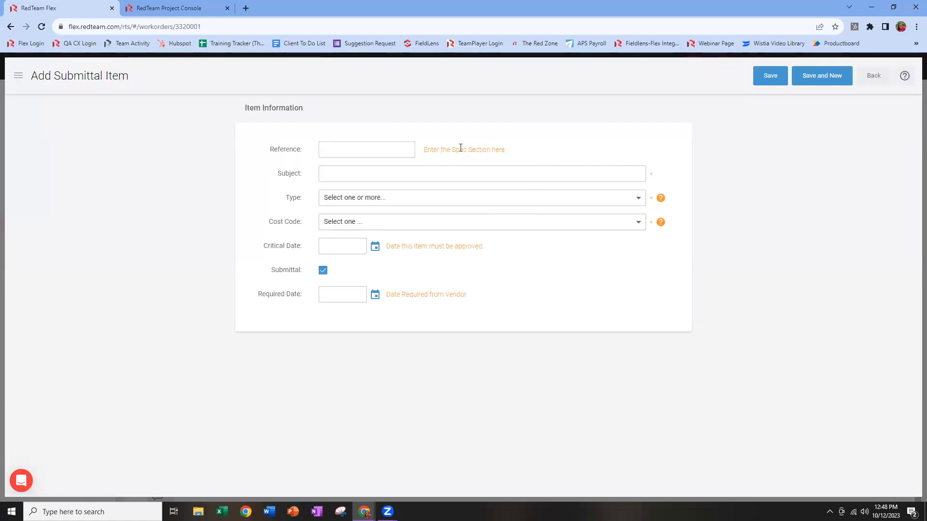
left_click(398, 151)
left_click(424, 172)
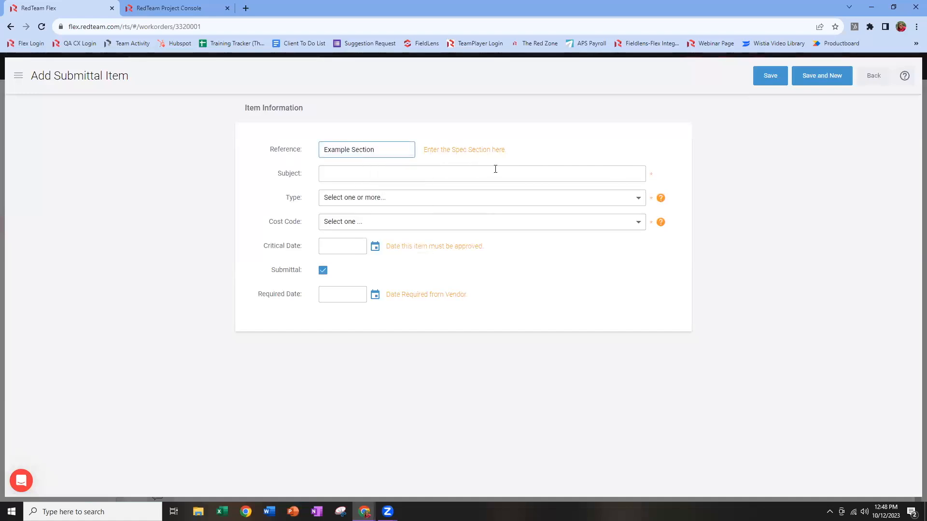
left_click(346, 173)
left_click(401, 197)
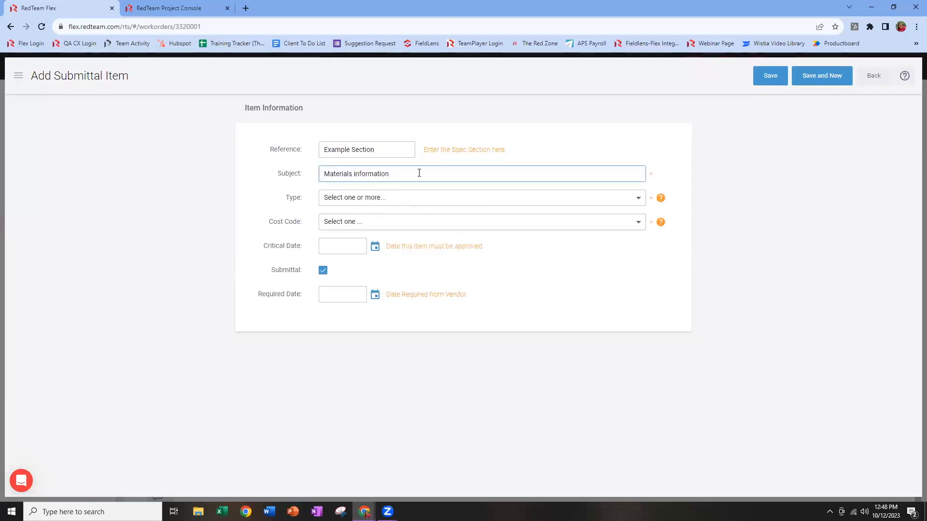
Assign the types Material Certificates and Mix Design and the cost code 040000 - Masonry (1) to the submittal item
left_click(639, 199)
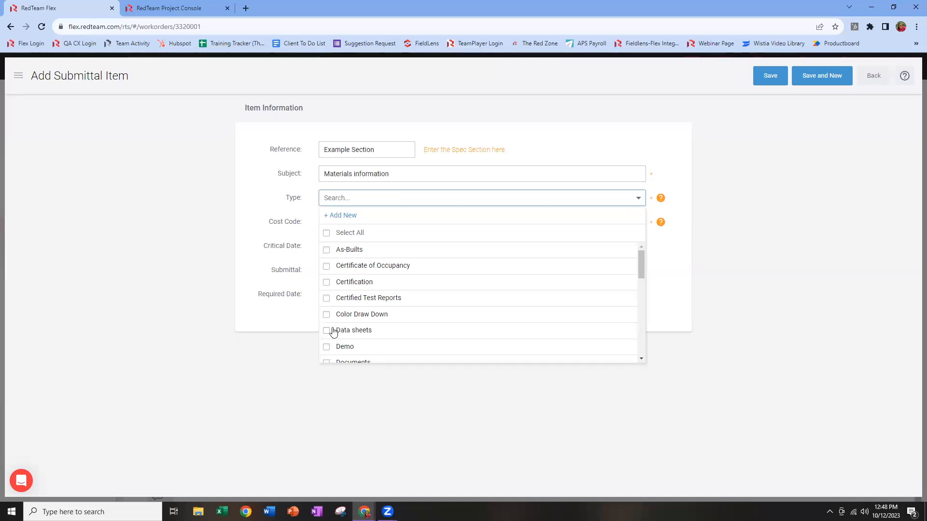
scroll(333, 322, "down", 2)
scroll(333, 323, "down", 1)
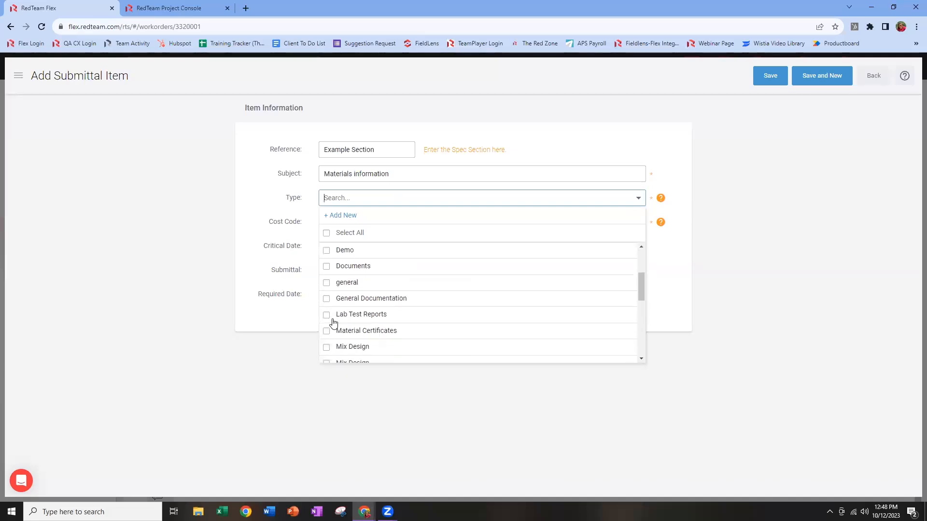
left_click(326, 332)
left_click(327, 348)
left_click(680, 277)
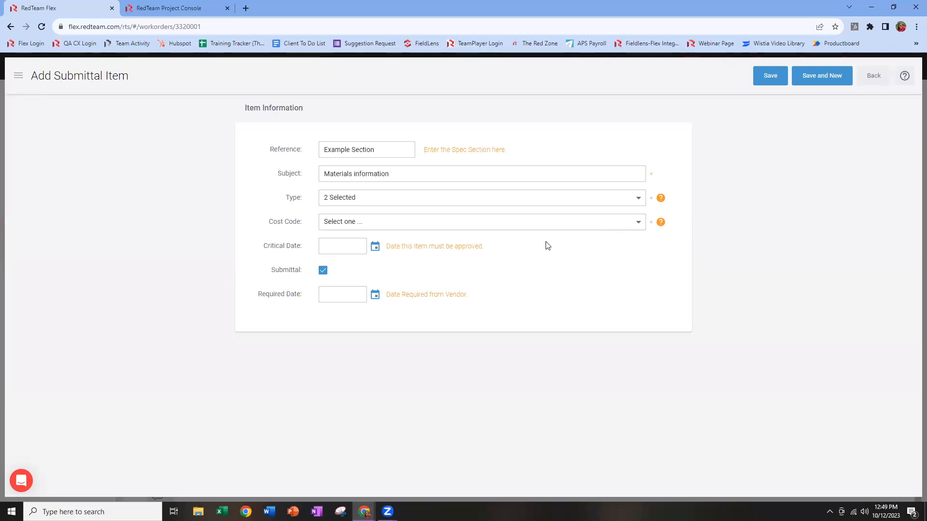
left_click(606, 227)
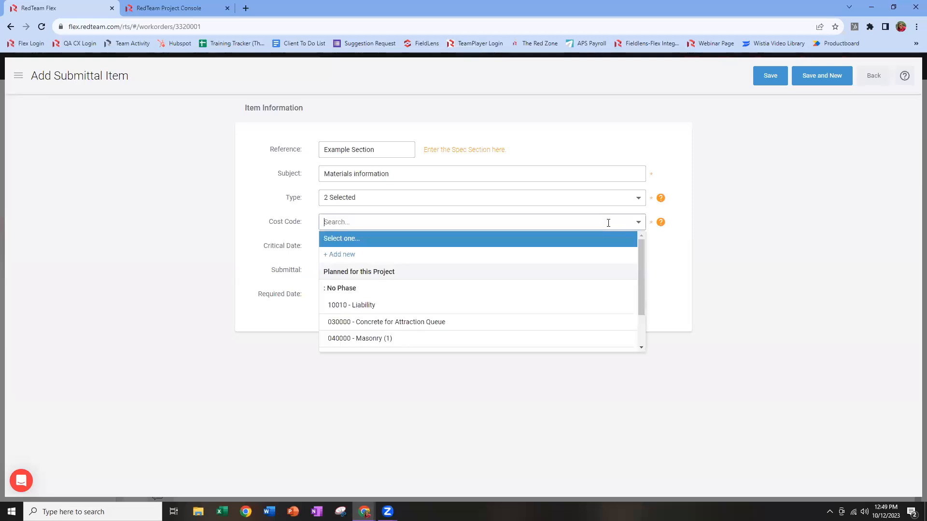
scroll(392, 341, "down", 1)
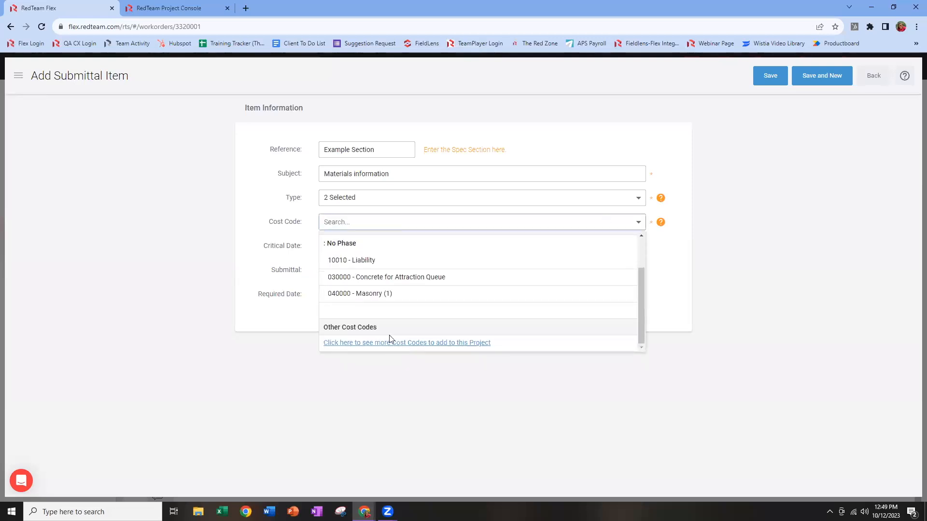
left_click(372, 294)
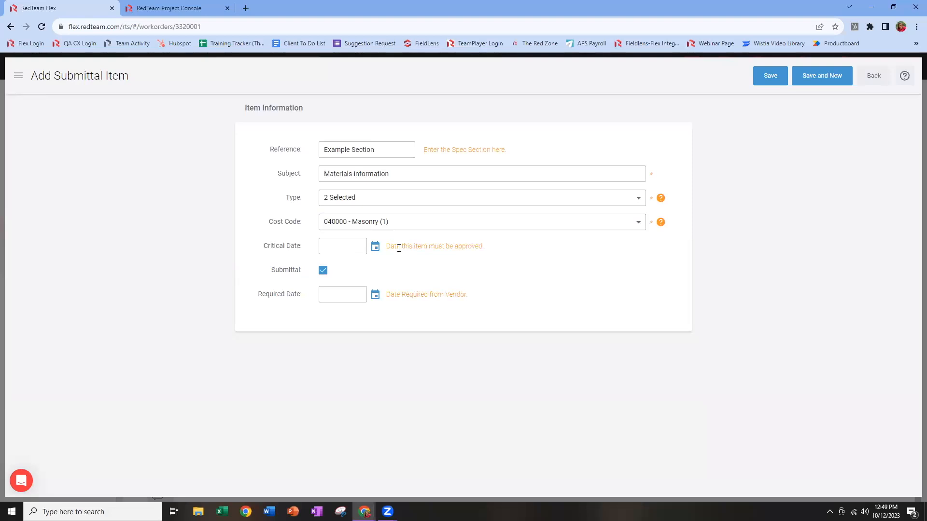
Set the submittal item's critical approval date to 11/30/2023
left_click(375, 246)
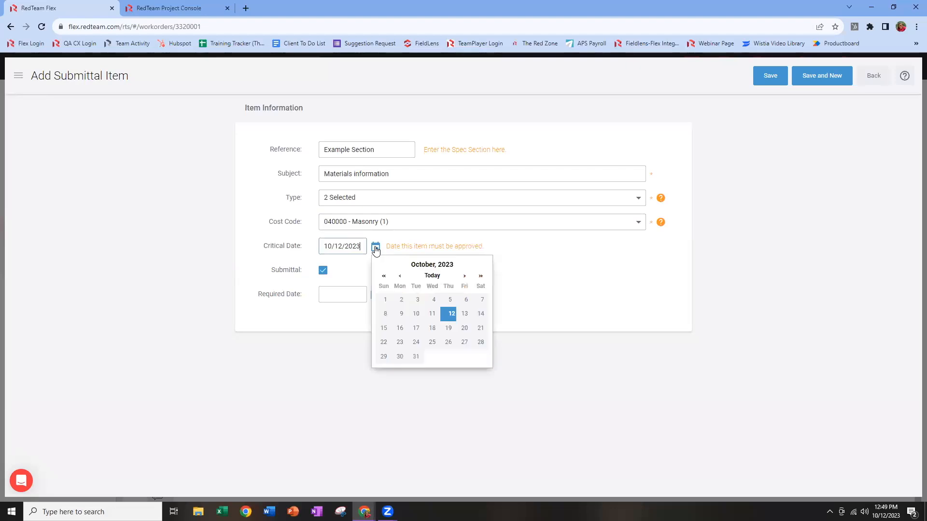
left_click(481, 279)
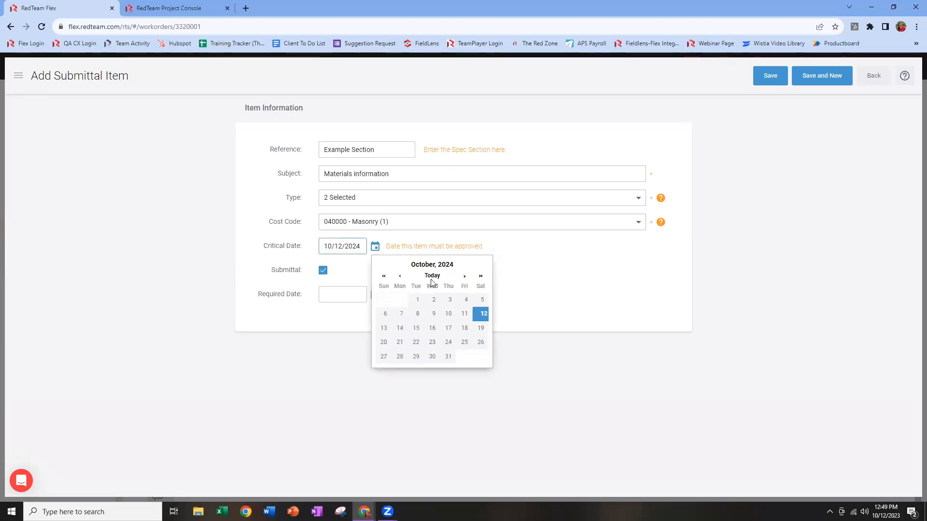
left_click(384, 277)
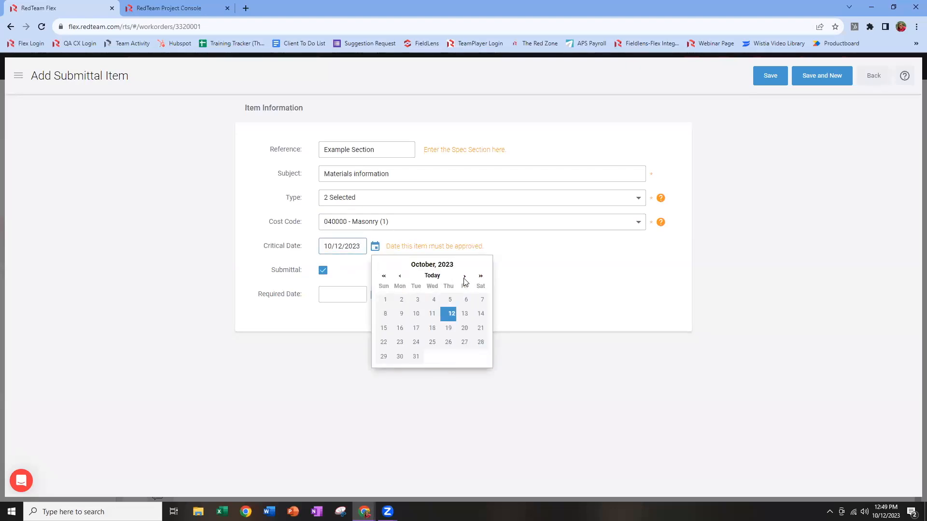
left_click(465, 276)
left_click(448, 357)
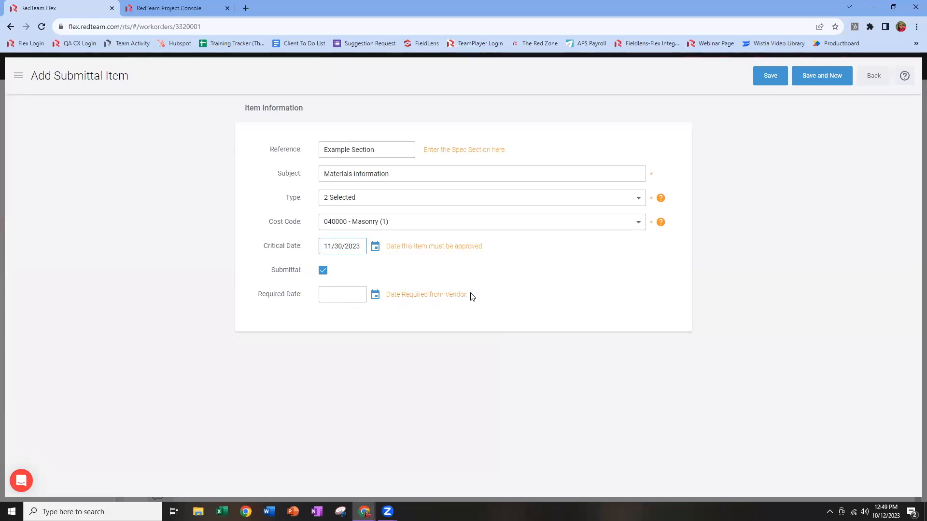
Set the date required from the vendor to 11/03/2023, keep the item marked as a submittal, and save it
left_click(375, 297)
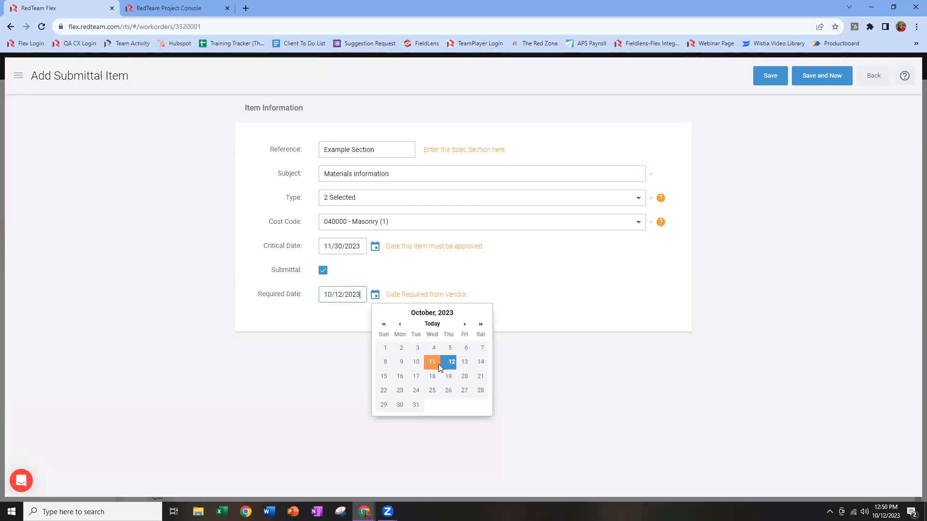
left_click(464, 326)
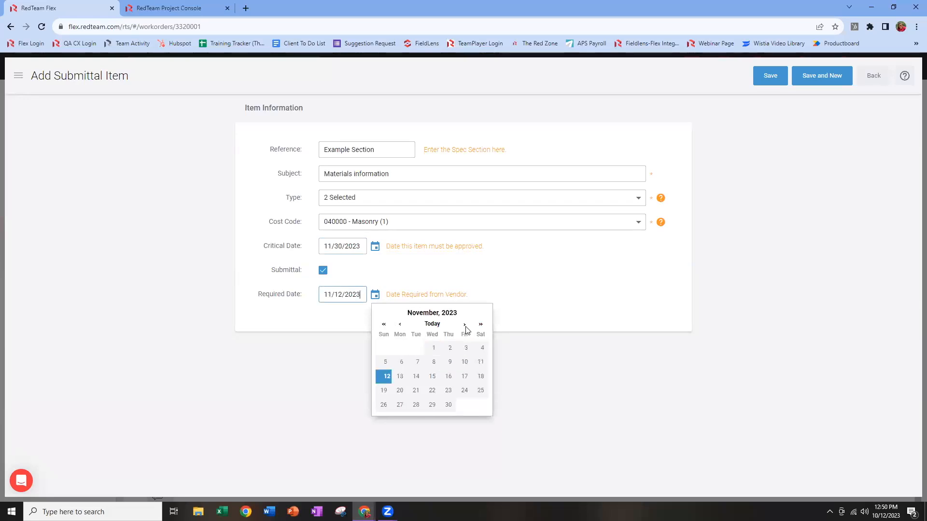
left_click(465, 349)
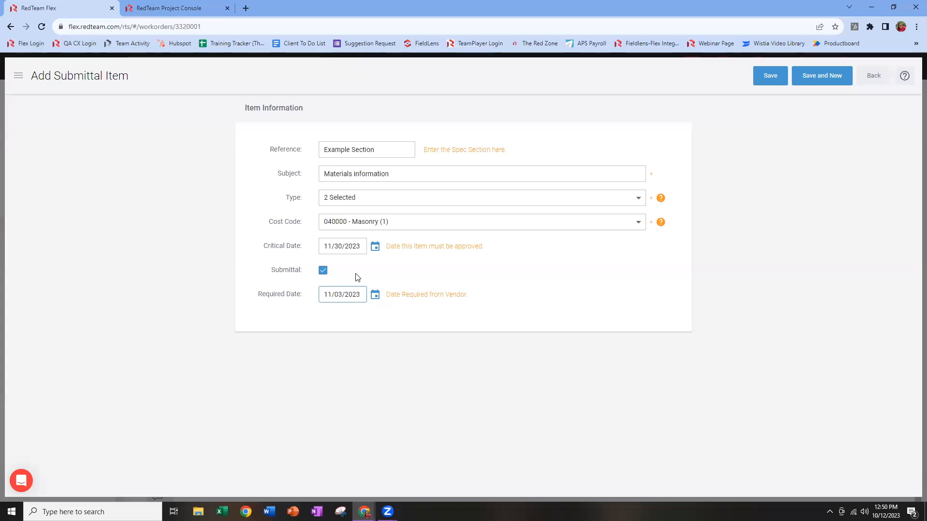
left_click(326, 272)
left_click(324, 270)
left_click(772, 83)
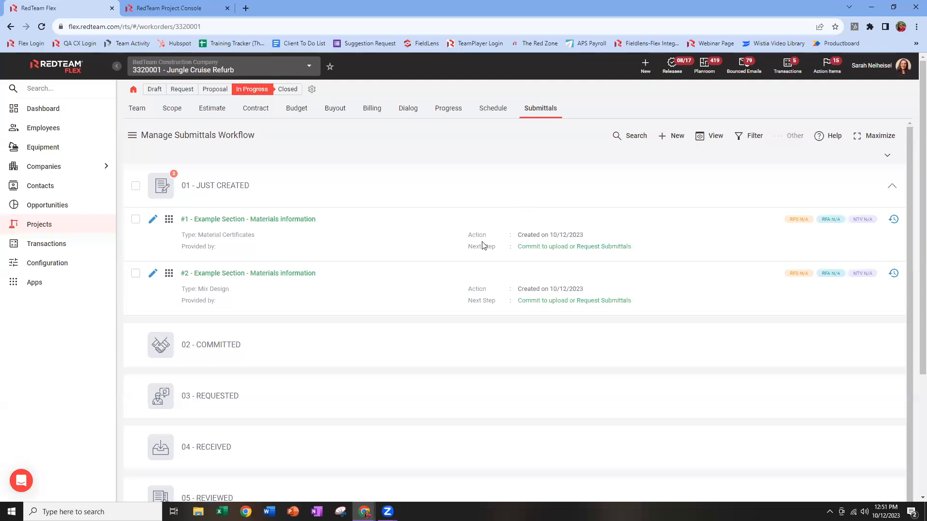
left_click_drag(468, 247, 496, 249)
left_click(168, 221)
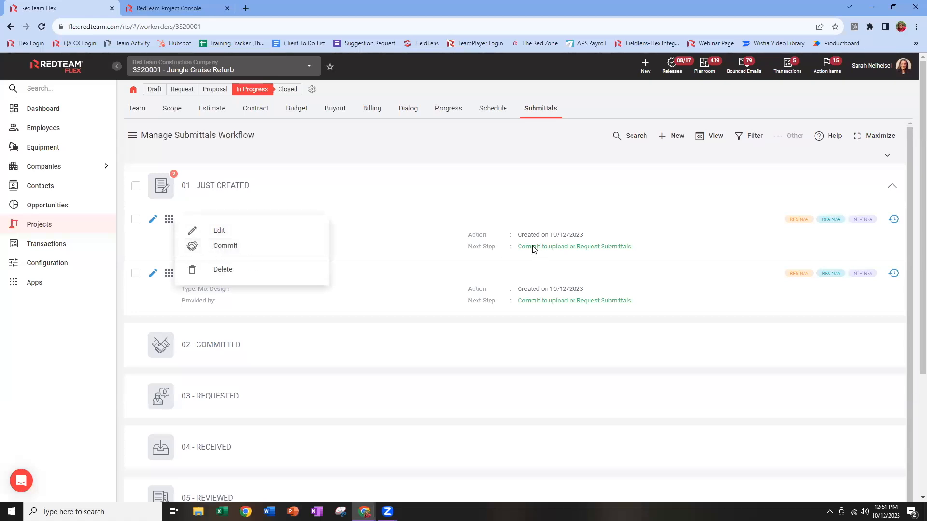
left_click(411, 246)
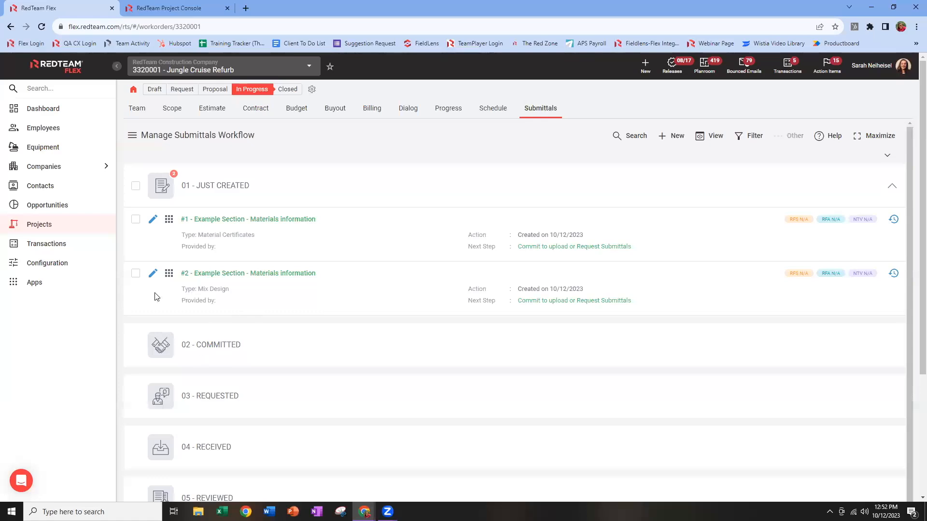
Commit both newly created "Example Section - Materials information" submittal items together and accept the confirmation
left_click(136, 220)
left_click(136, 274)
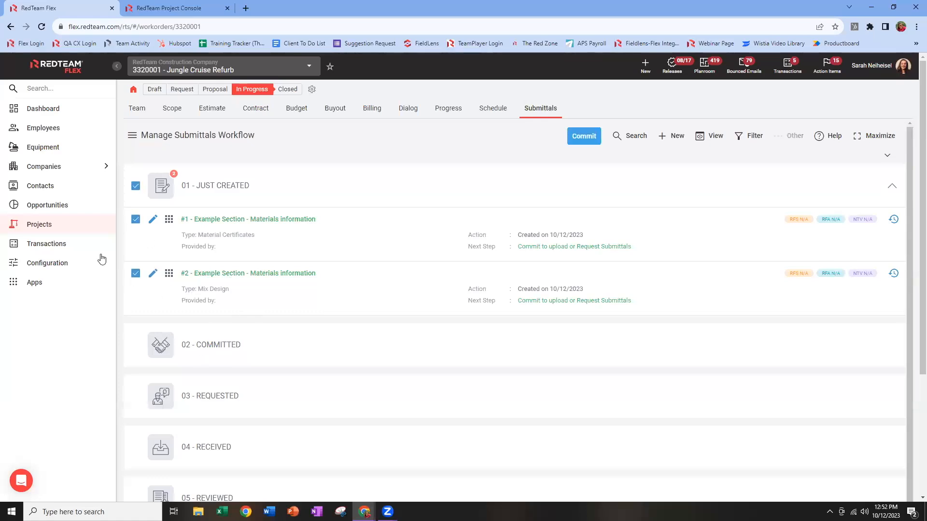
left_click(169, 222)
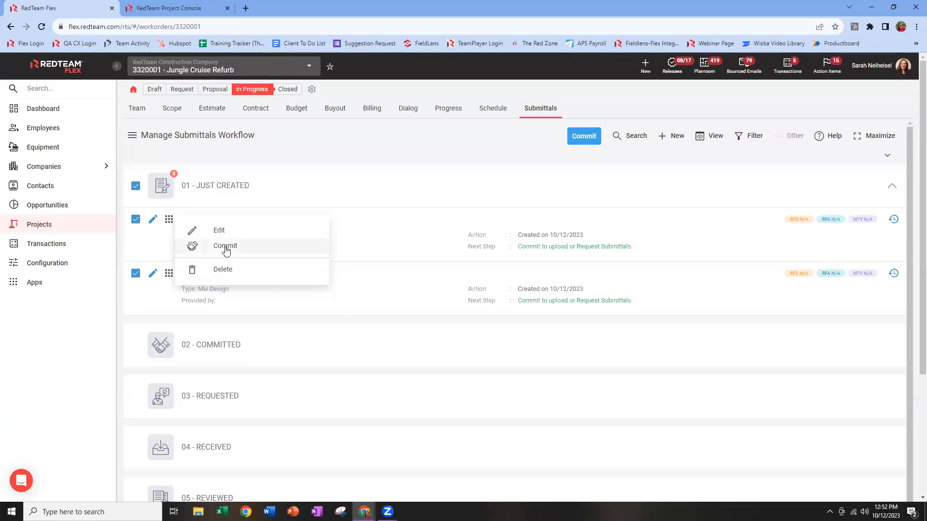
left_click(146, 250)
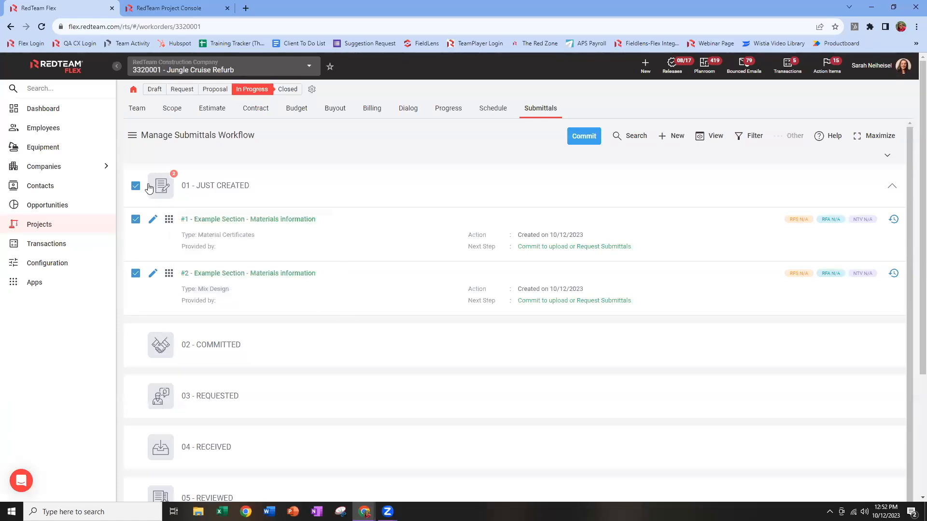
left_click(586, 141)
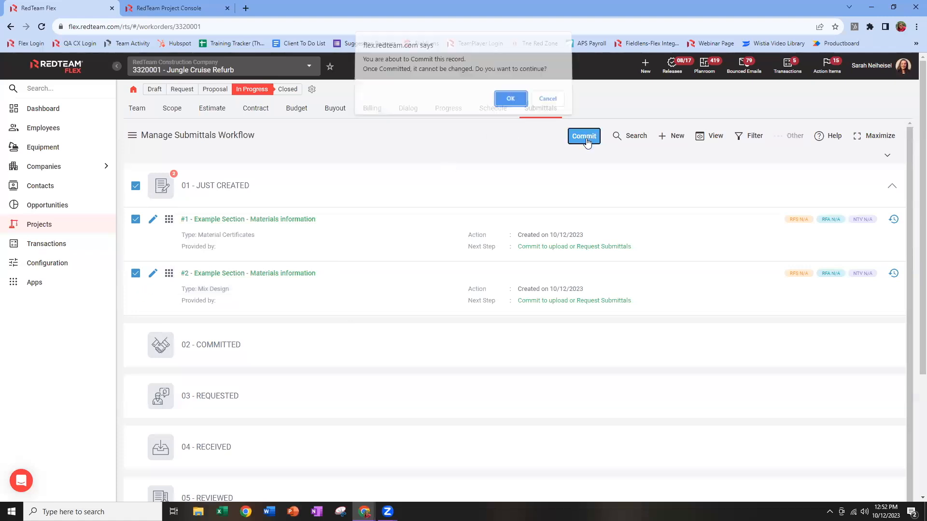
left_click(514, 103)
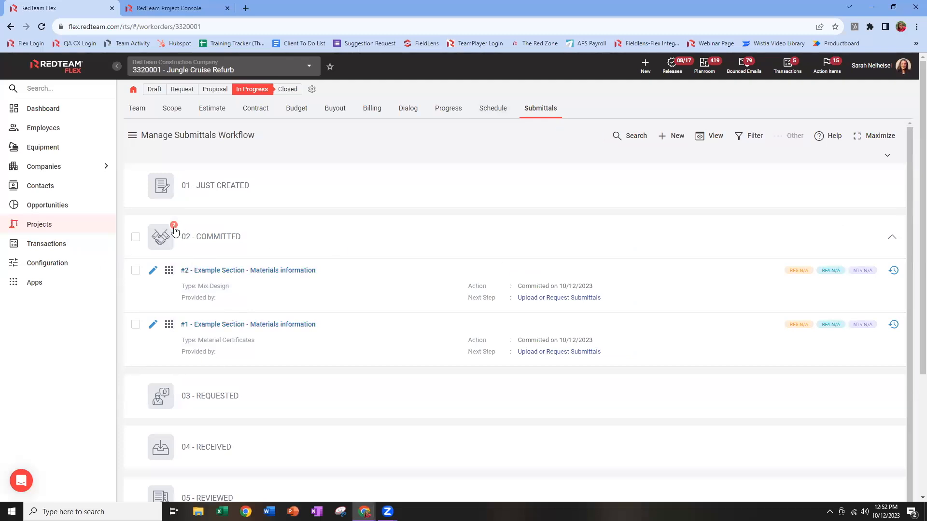
Review the next steps listed for the committed submittal items and open the Mix Design item for editing
left_click(892, 237)
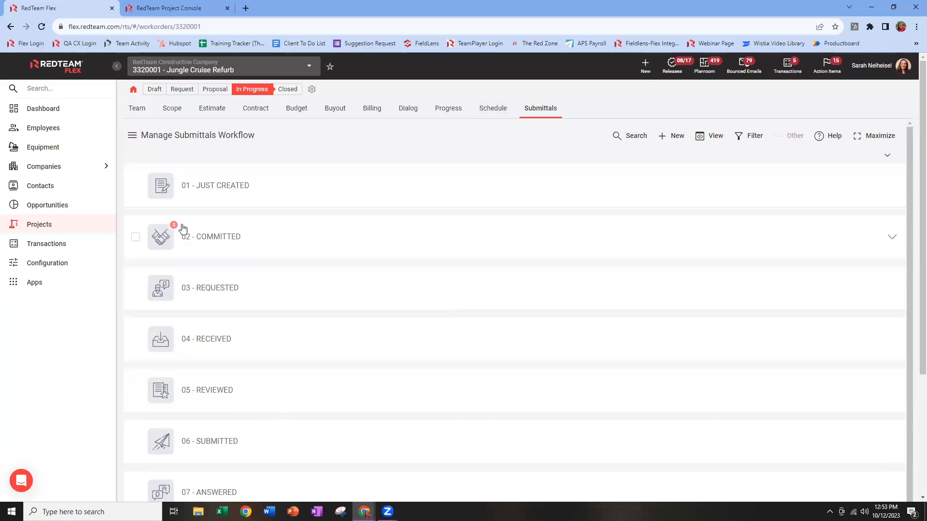
left_click(891, 239)
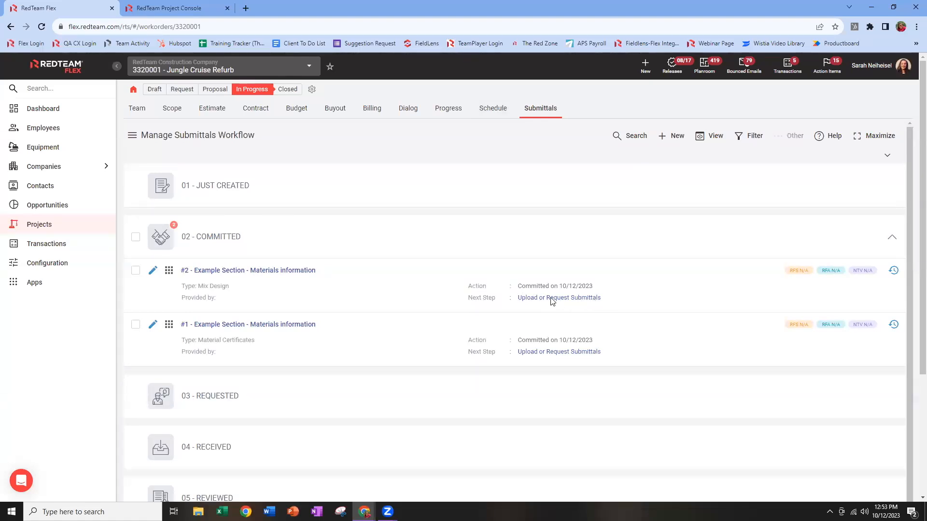
left_click_drag(554, 298, 603, 300)
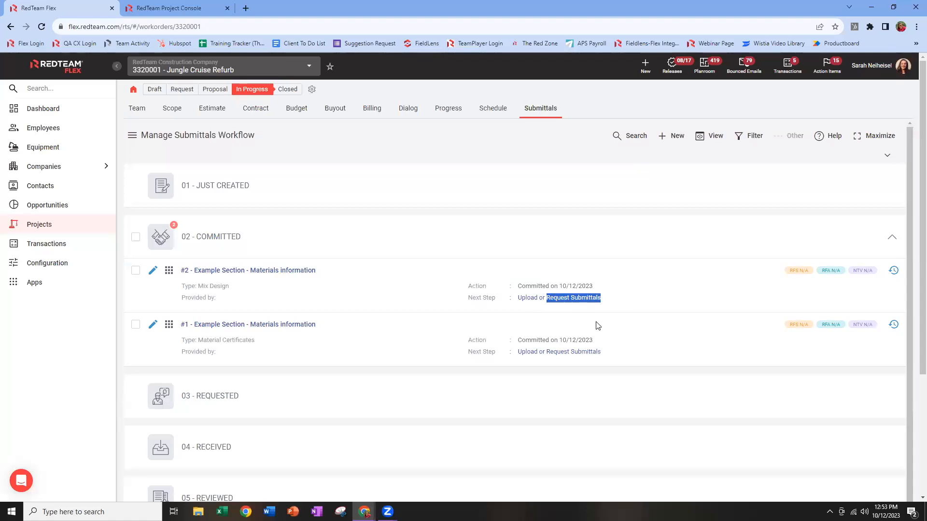
left_click(612, 313)
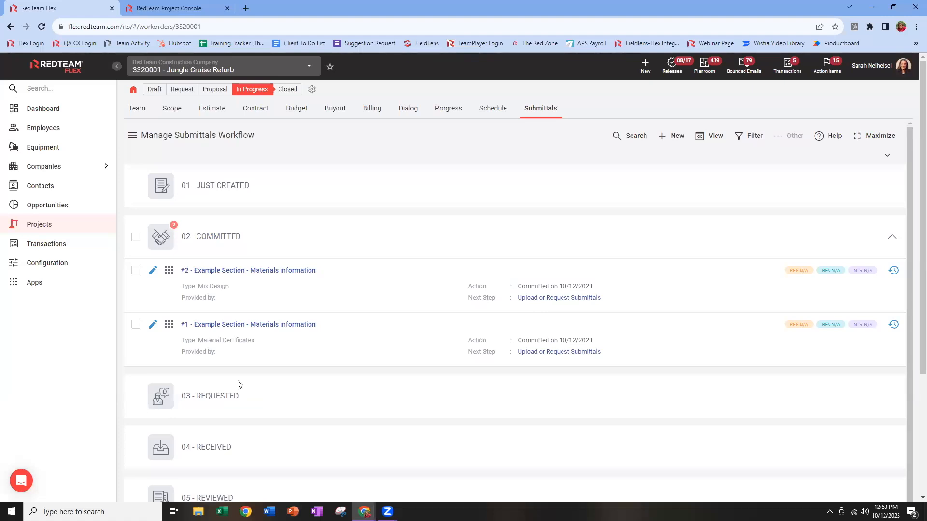
double_click(533, 298)
left_click(422, 312)
left_click(153, 271)
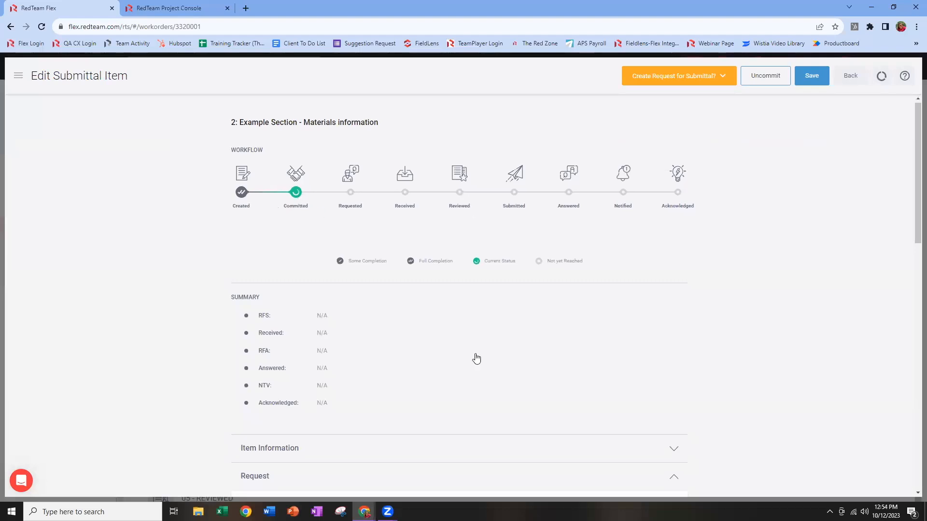
Examine the Mix Design item's request, receive and review sections and workflow stages, and return to the submittals workflow
scroll(476, 357, "down", 6)
scroll(486, 325, "down", 1)
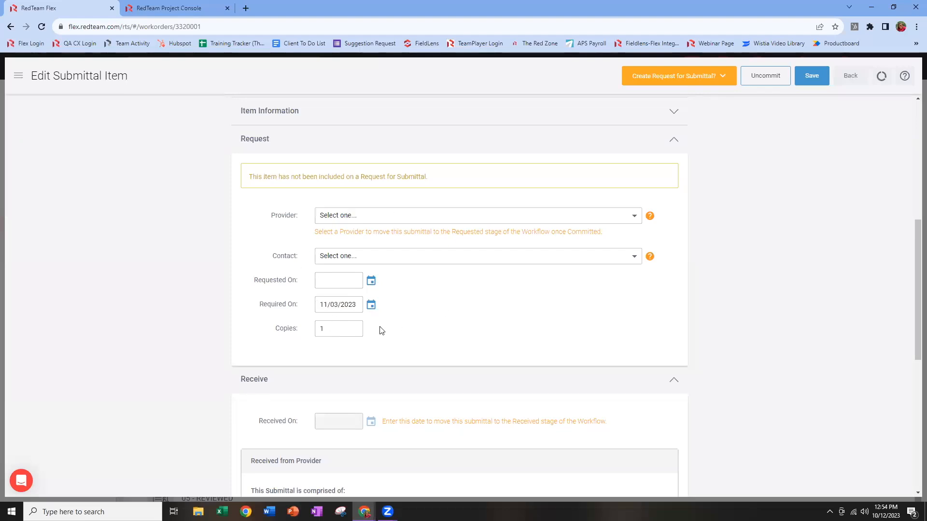
scroll(379, 329, "down", 4)
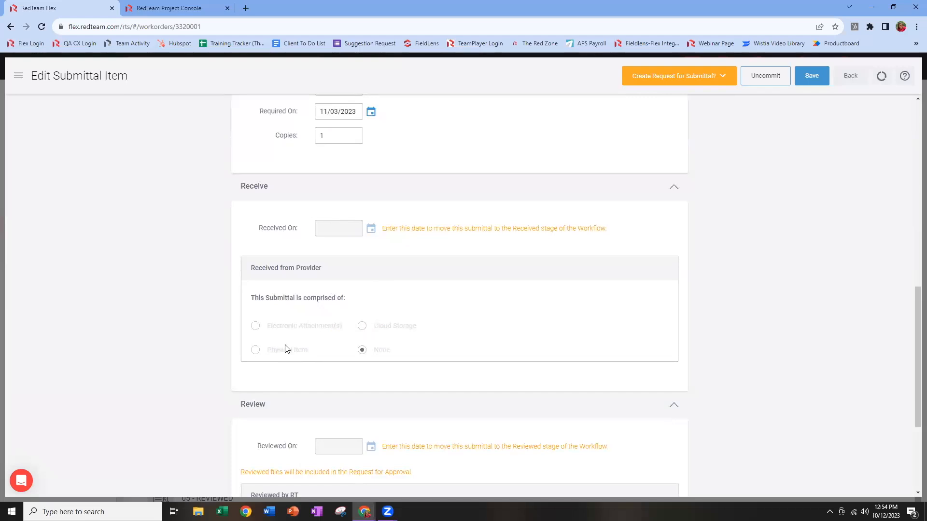
scroll(401, 383, "down", 2)
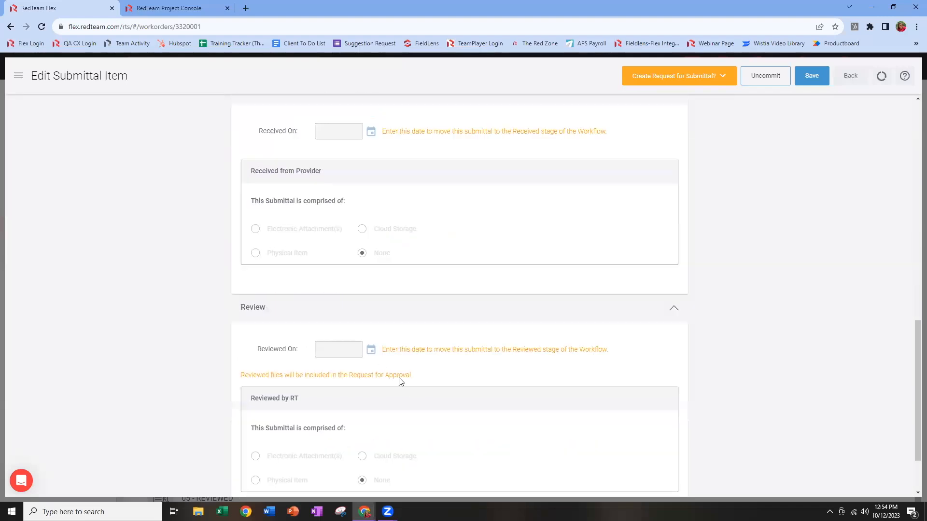
scroll(399, 381, "down", 2)
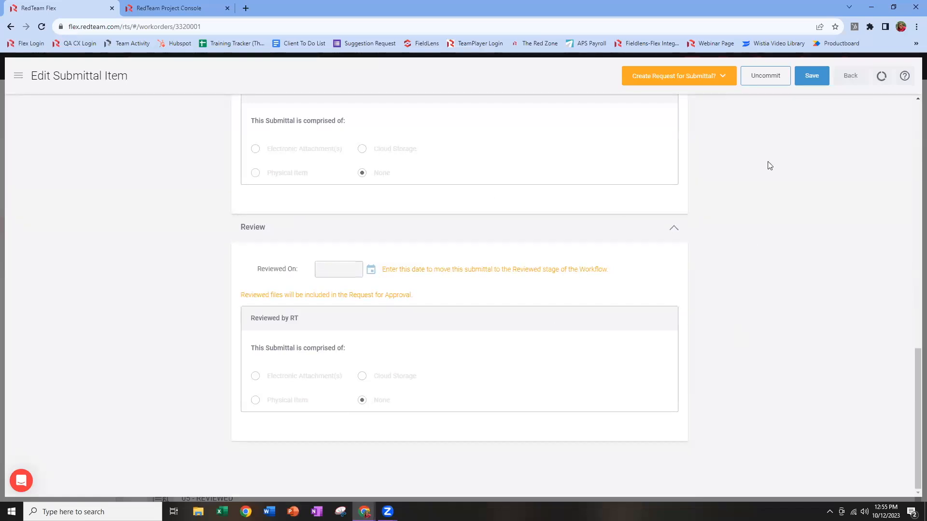
scroll(626, 276, "up", 15)
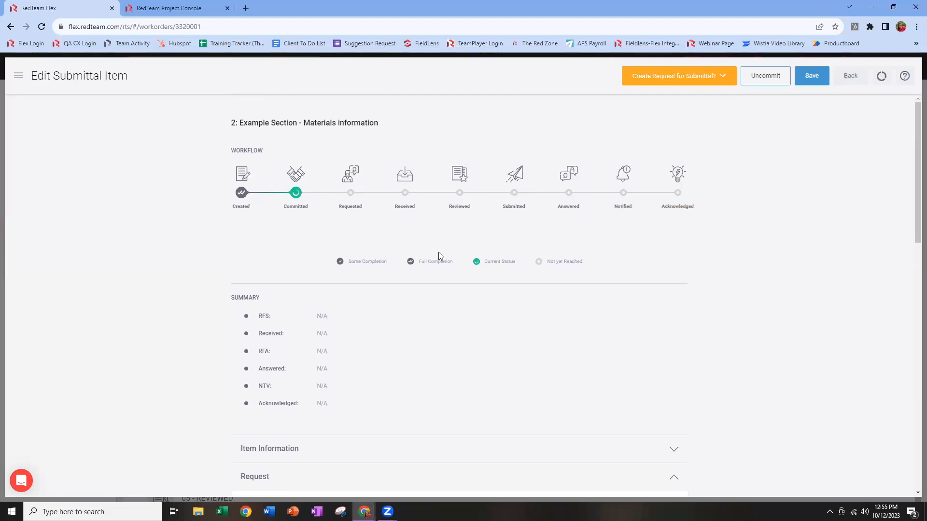
left_click(851, 76)
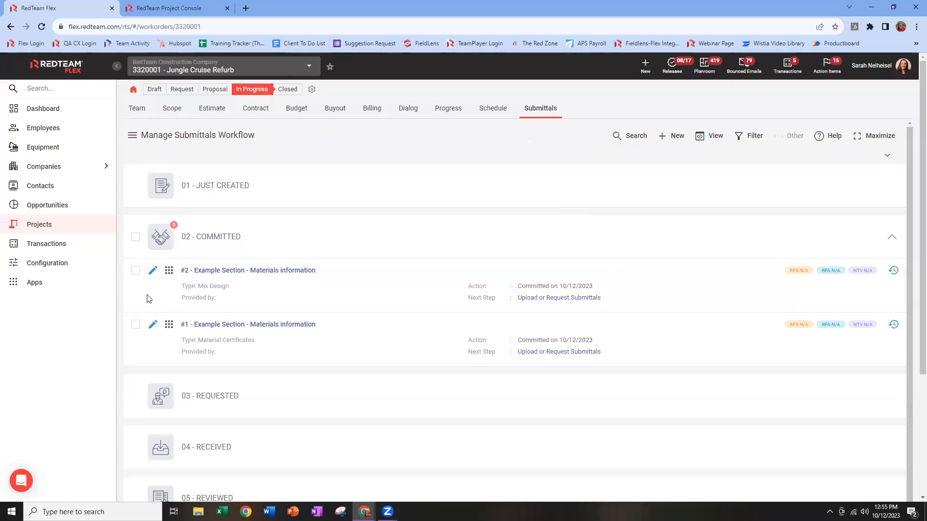
Select both committed "Example Section - Materials information" items and start a request for submittals for them
left_click(136, 270)
left_click(135, 326)
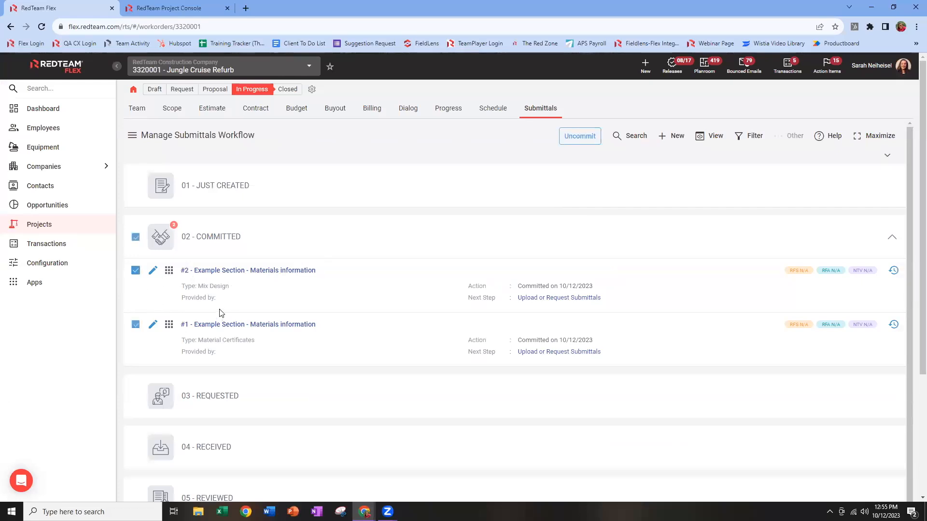
left_click(169, 275)
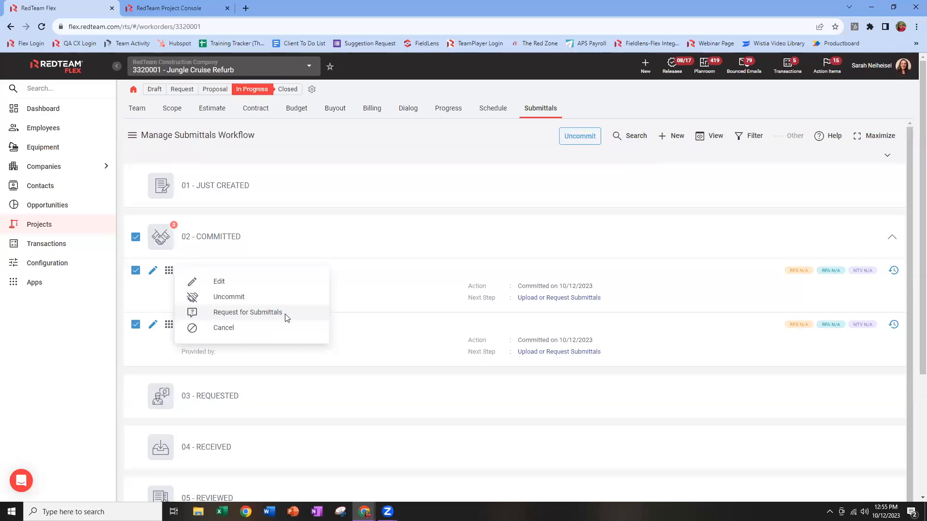
left_click(247, 312)
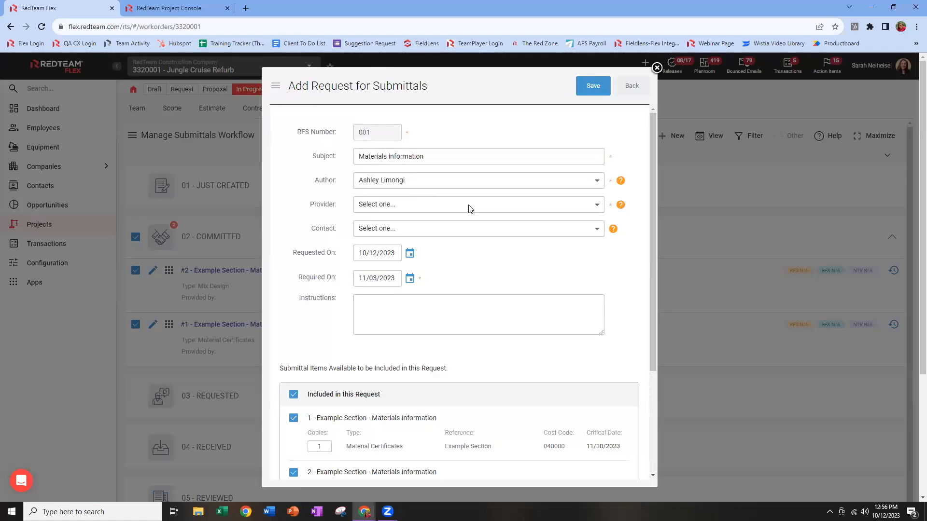
Set the request's provider to Able Pavement and concrete and keep the provider's default contact
left_click(590, 206)
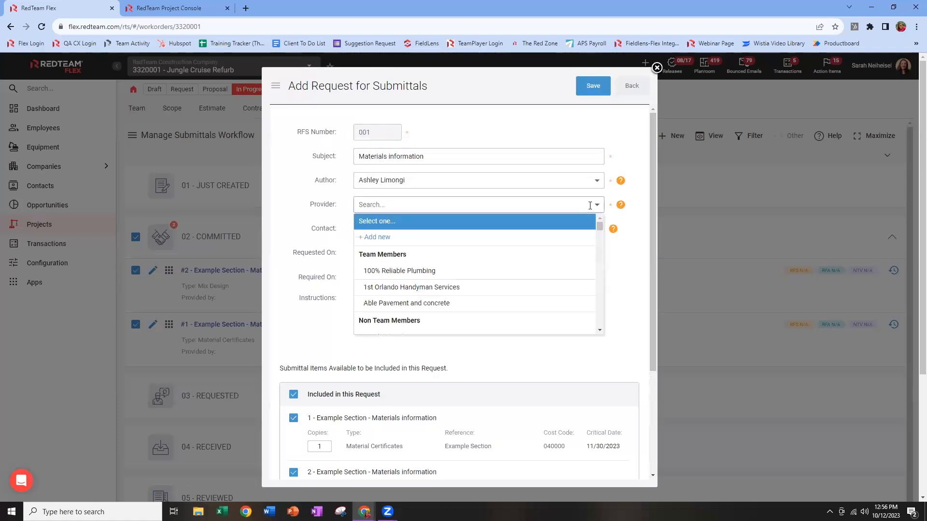
left_click(457, 305)
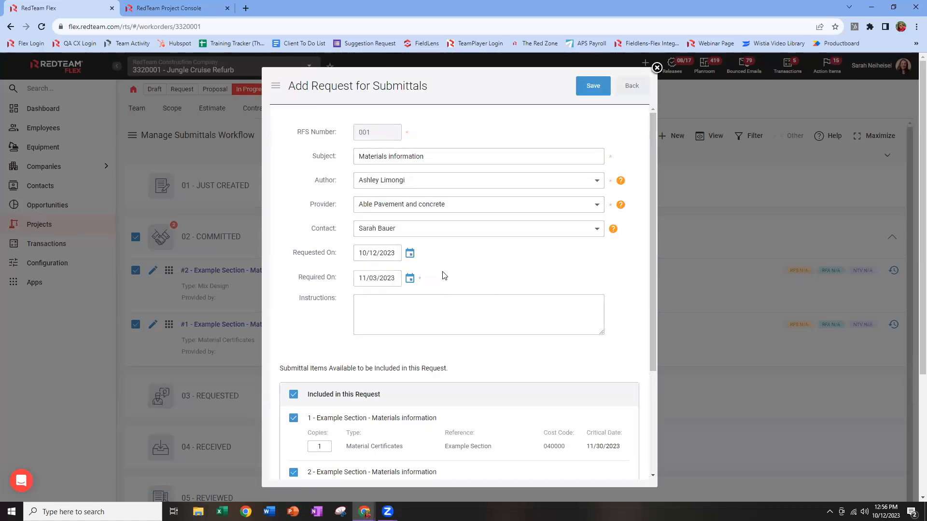
left_click(429, 230)
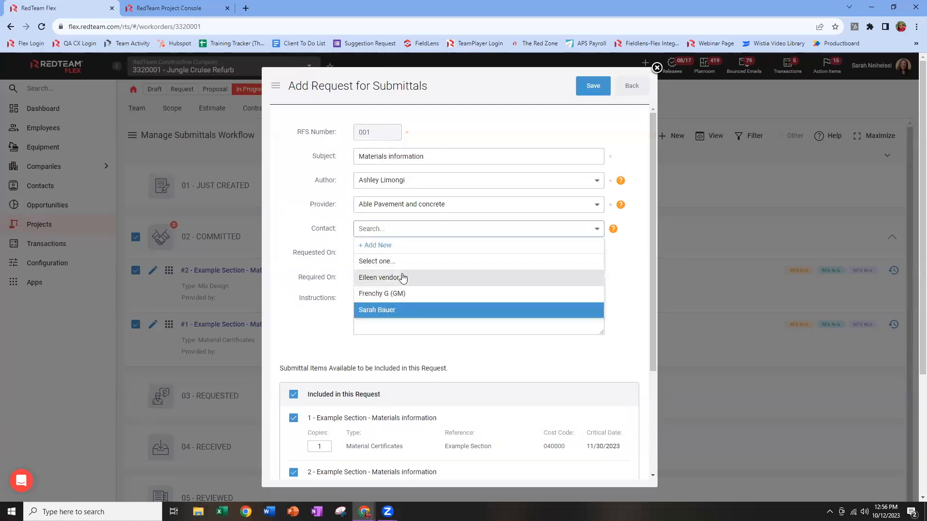
left_click(403, 311)
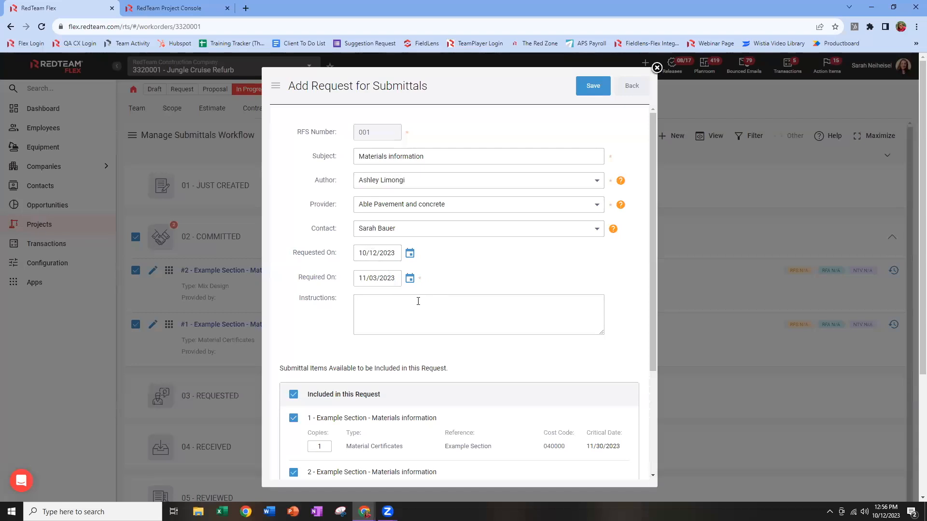
Check that both submittal items are included, leave the instructions empty, and save the request for submittals
left_click(393, 308)
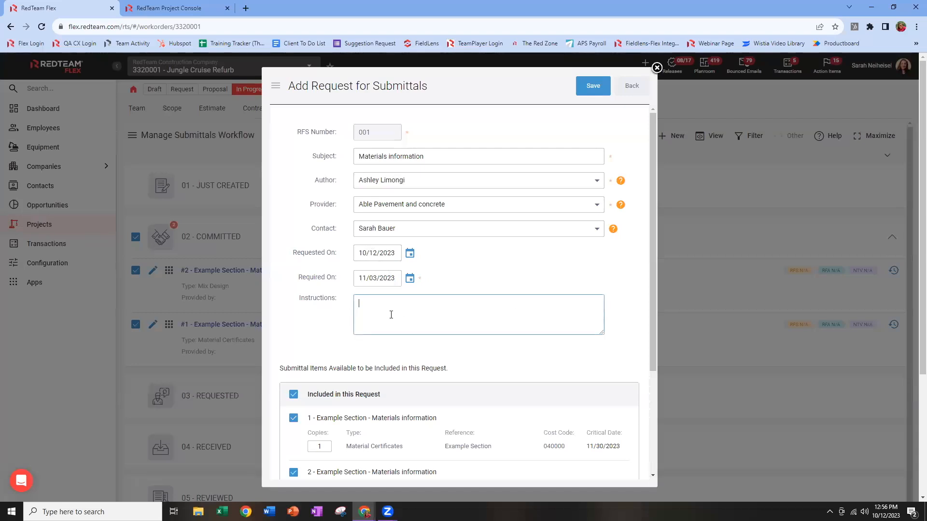
scroll(391, 315, "down", 3)
scroll(273, 322, "down", 1)
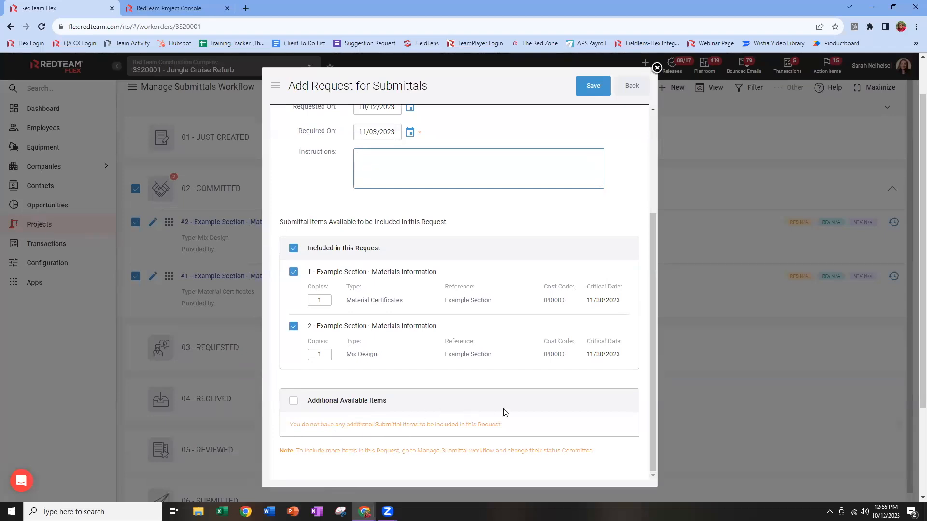
scroll(520, 398, "up", 5)
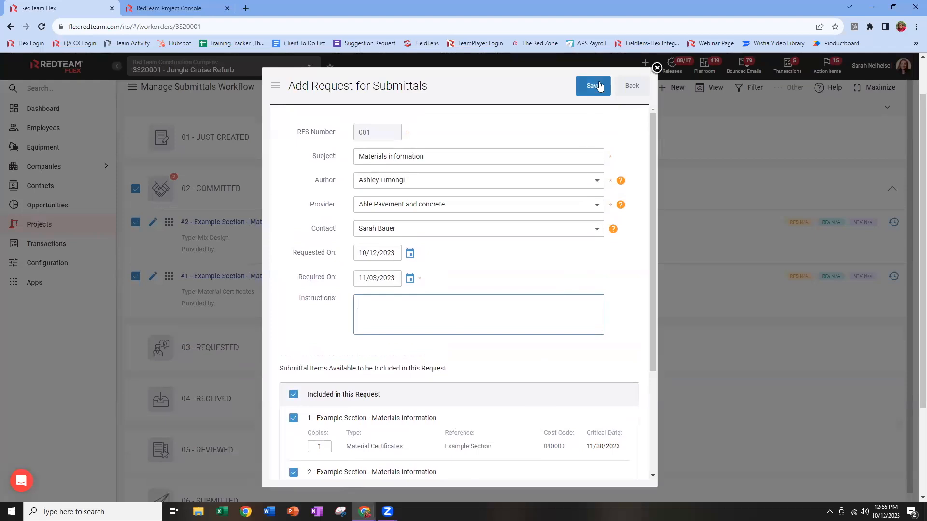
left_click(595, 87)
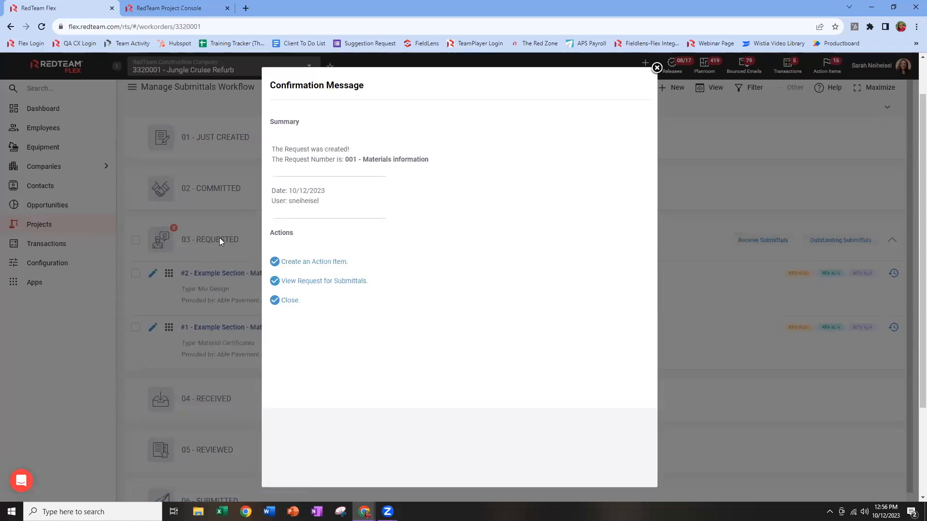
Review the newly created Materials information request for submittals and commit it, returning to the workflow
left_click(336, 287)
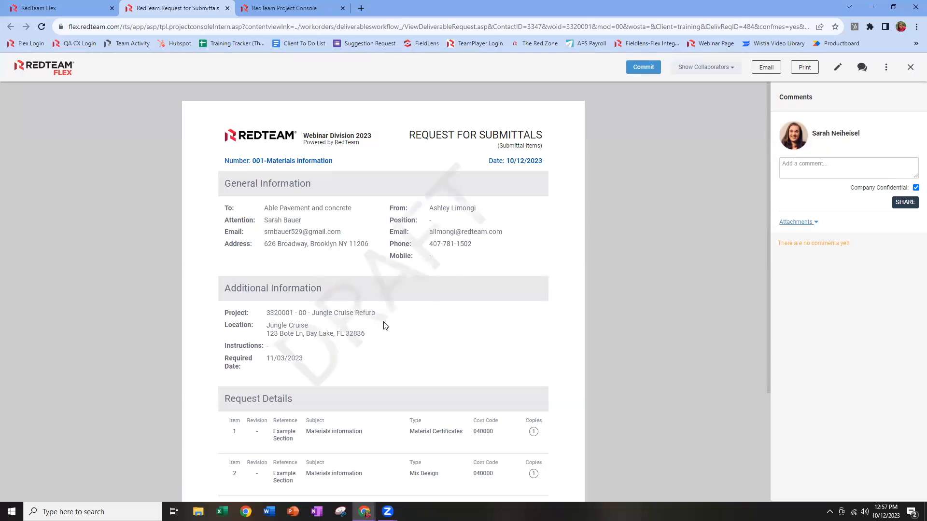
scroll(385, 326, "down", 2)
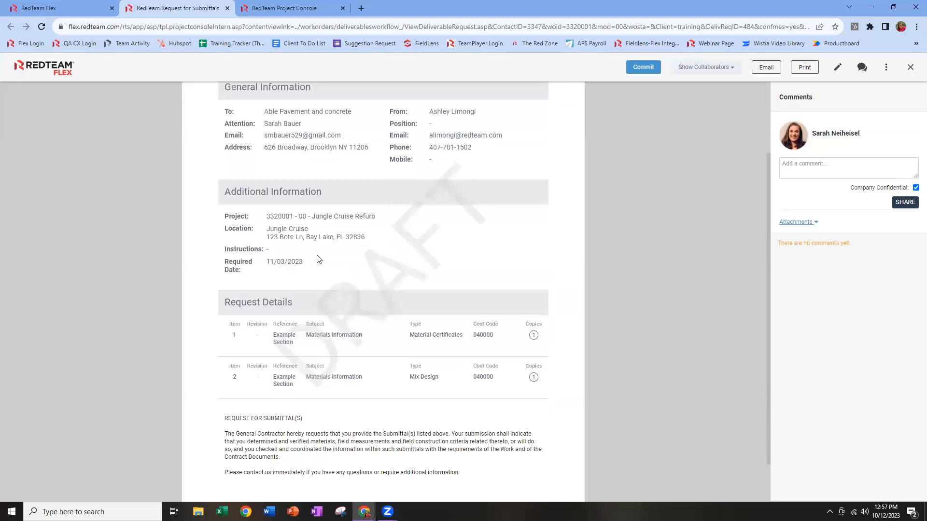
left_click_drag(220, 260, 226, 253)
scroll(418, 346, "down", 1)
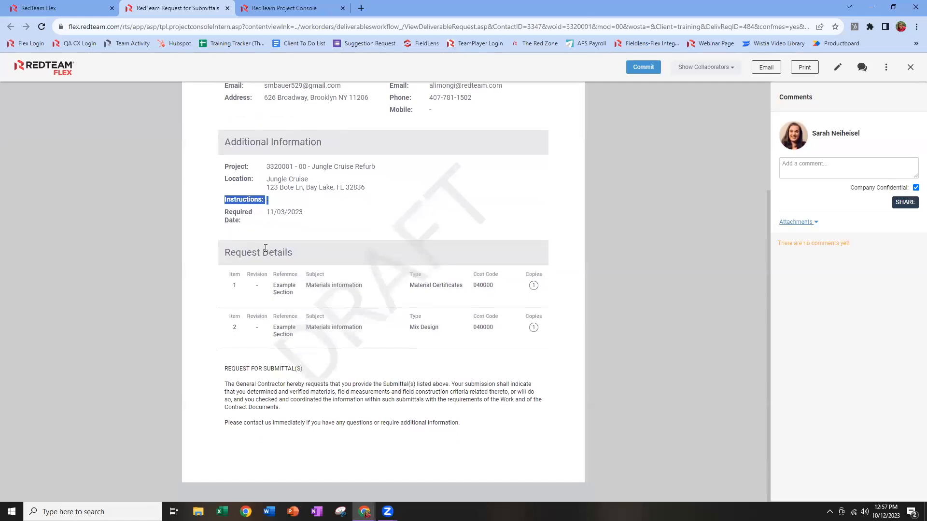
left_click(538, 347)
left_click(644, 70)
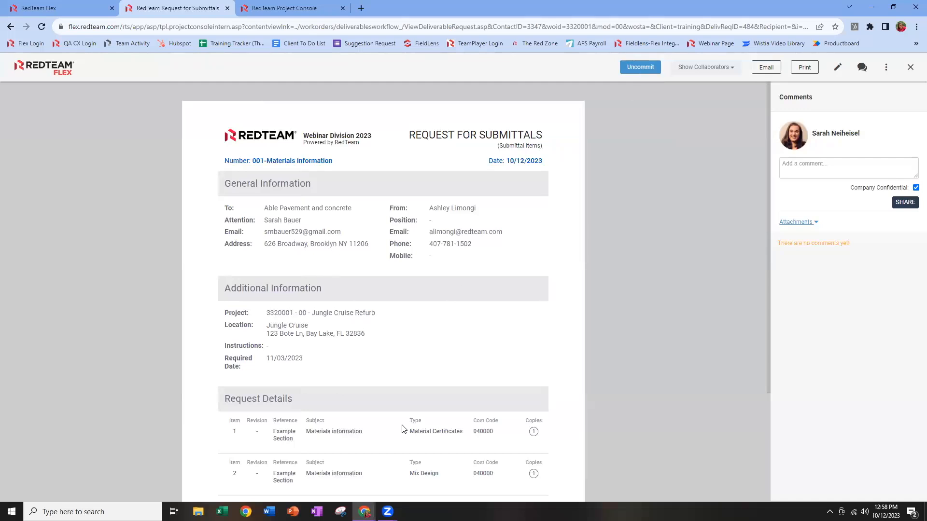
left_click(228, 8)
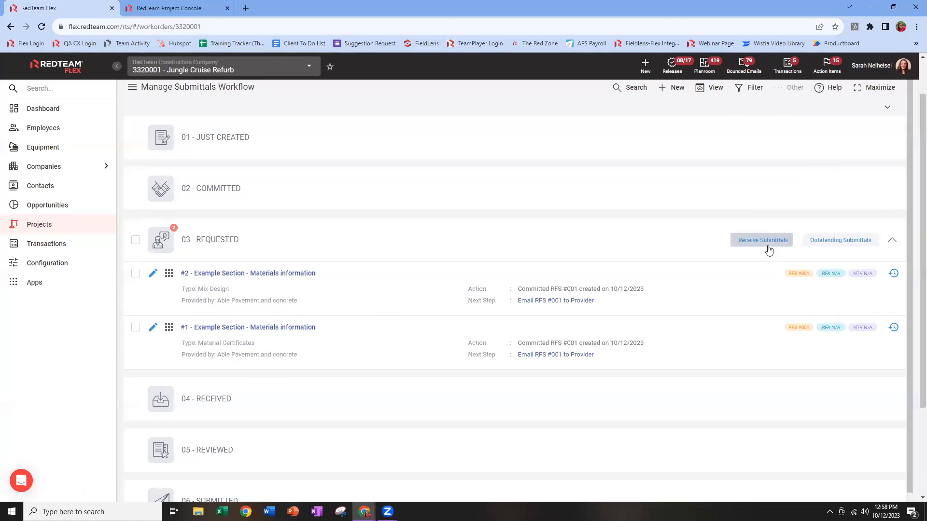
Start receiving the requested submittals, marking the Material Certificates item as received on 10/12/2023 with electronic attachments
left_click(768, 247)
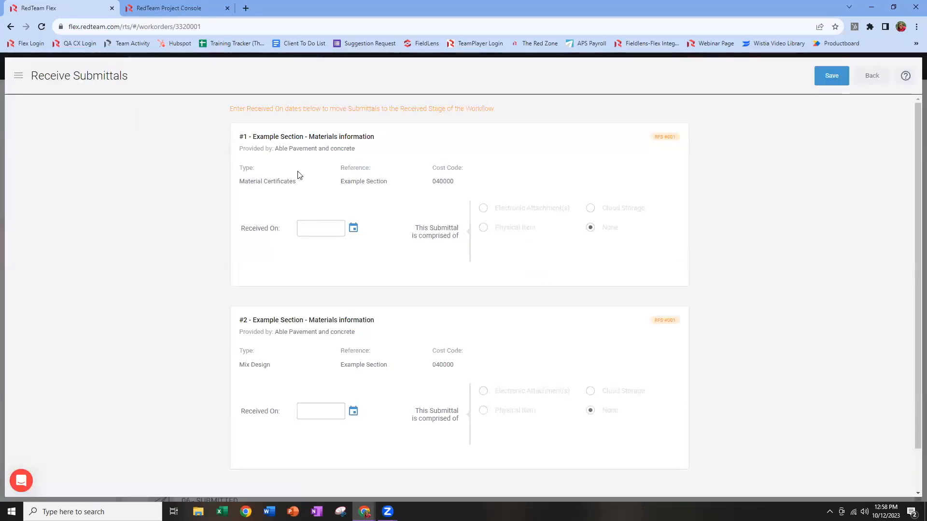
left_click(353, 228)
left_click(421, 291)
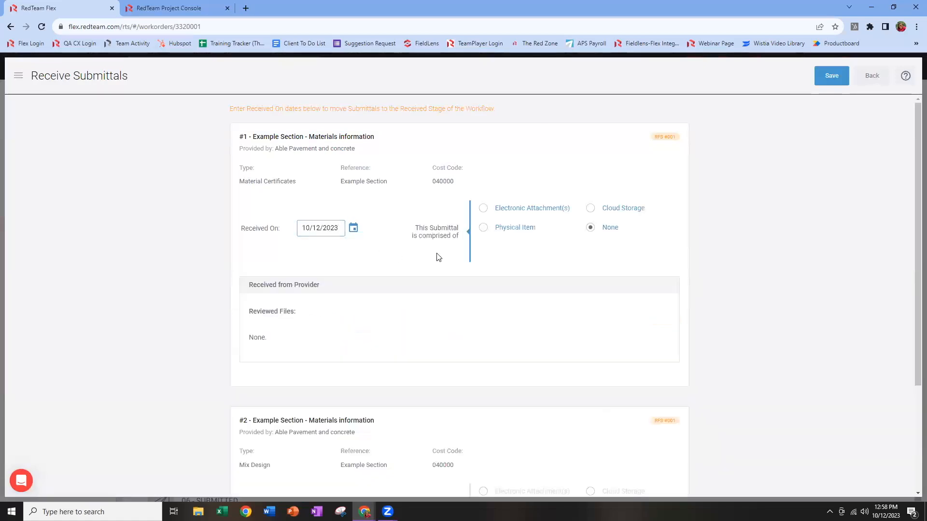
left_click(483, 208)
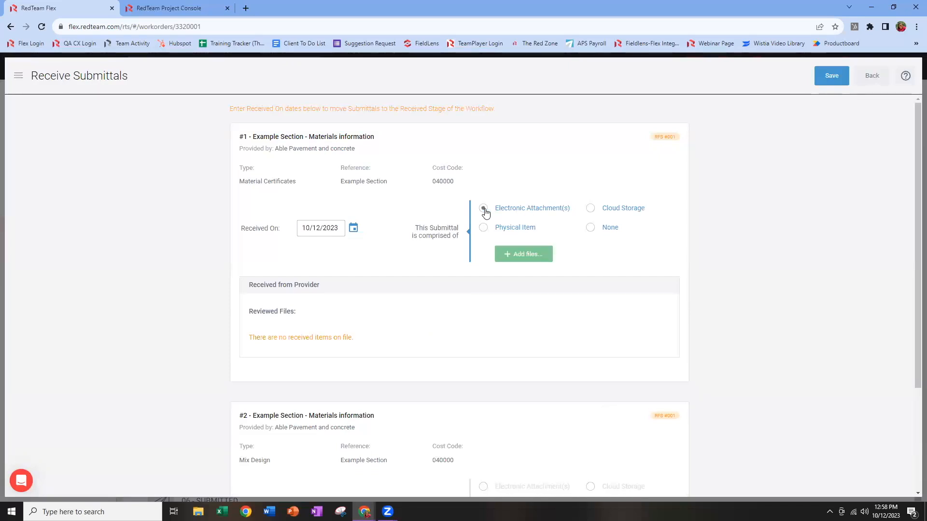
Upload the Sample Basement Plan PDF from RedTeam Documents to the Material Certificates item, naming it "Materials Certificate"
left_click(536, 260)
left_click(436, 153)
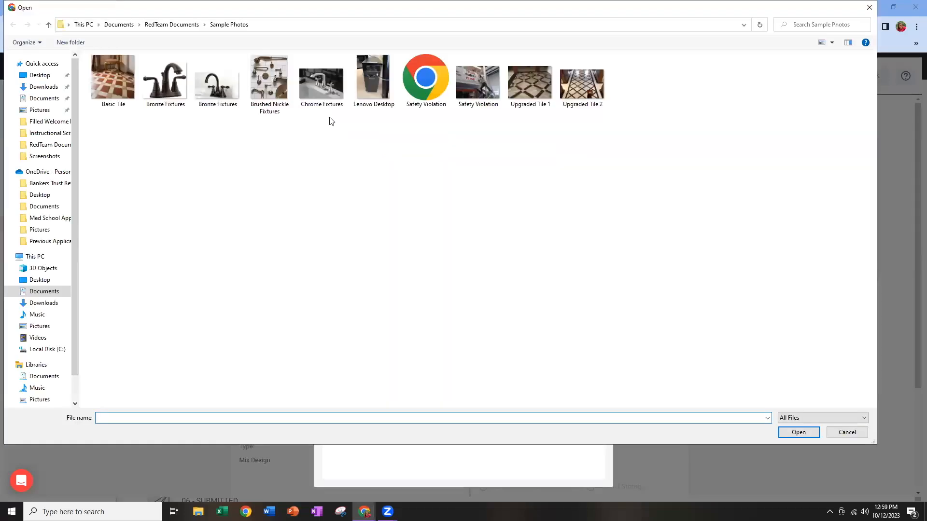
left_click(184, 25)
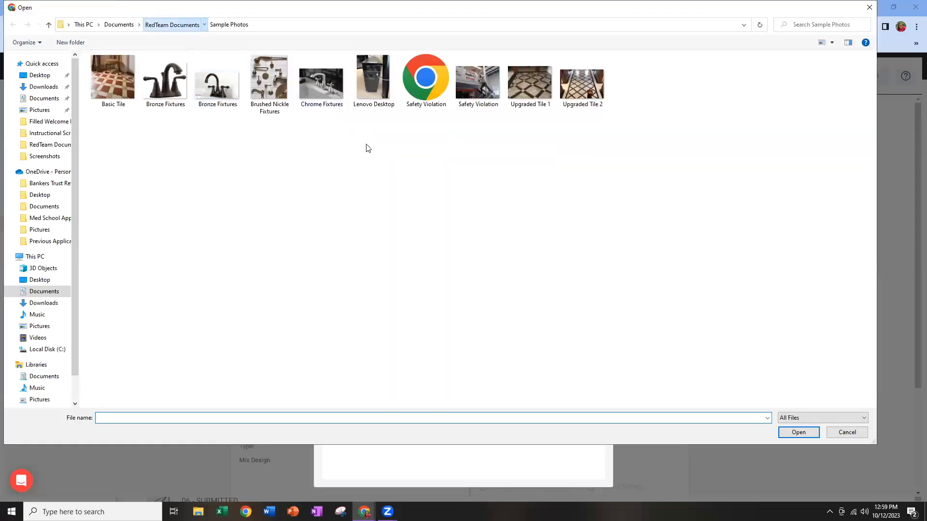
left_click(368, 148)
left_click(798, 433)
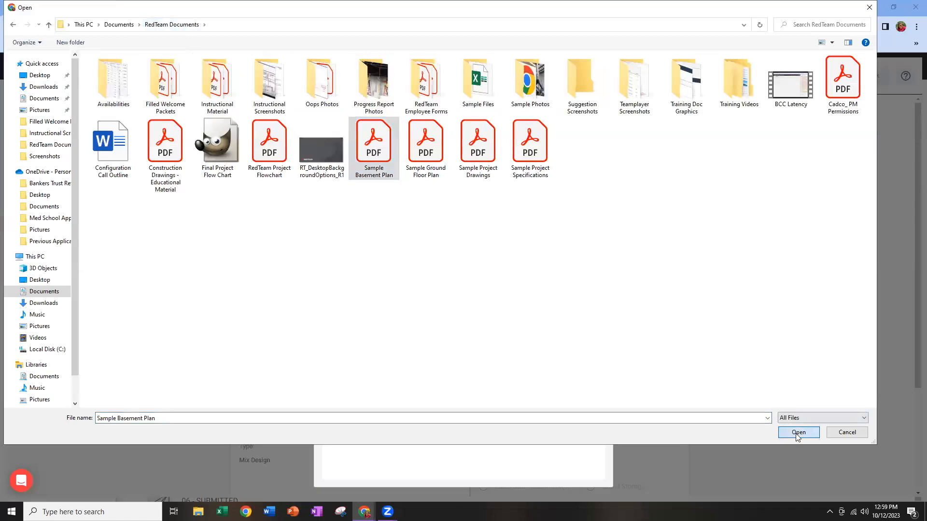
left_click_drag(477, 252, 382, 253)
type("Materials Certificate")
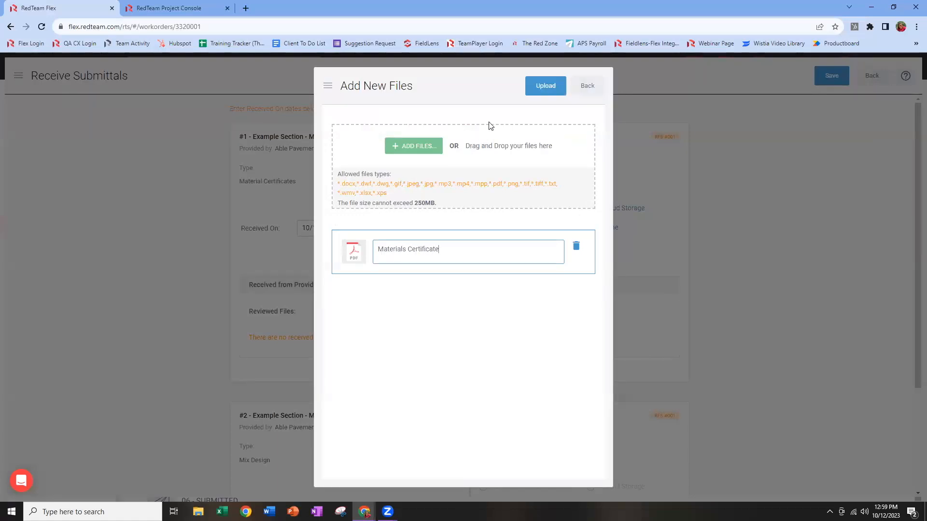
left_click(551, 98)
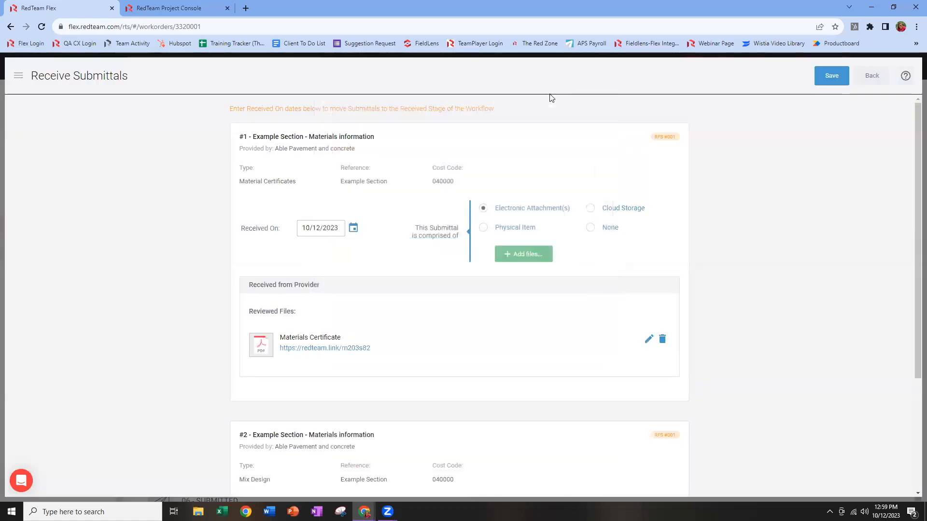
Record the Mix Design submittal as a physical item received on 10/12/2023 with tracking number 54687985, and save the received submittals
scroll(532, 316, "down", 3)
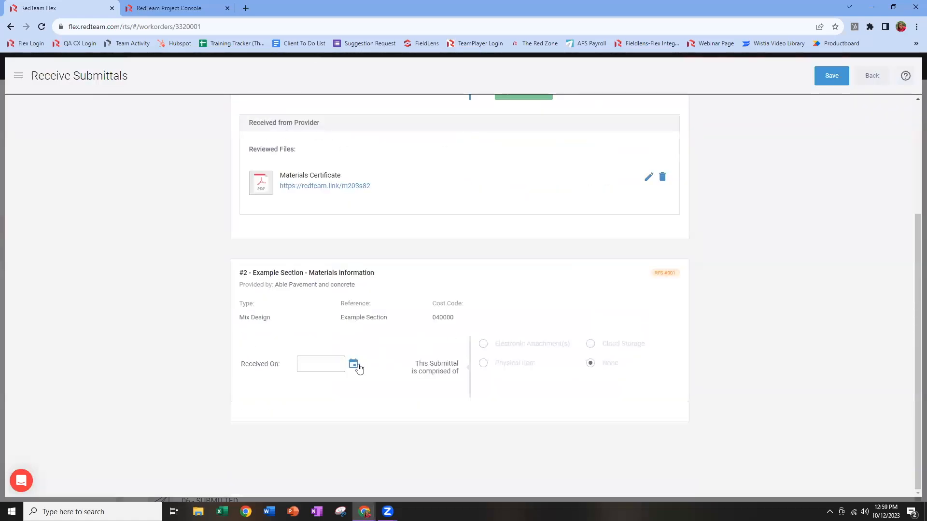
left_click(353, 363)
left_click(424, 432)
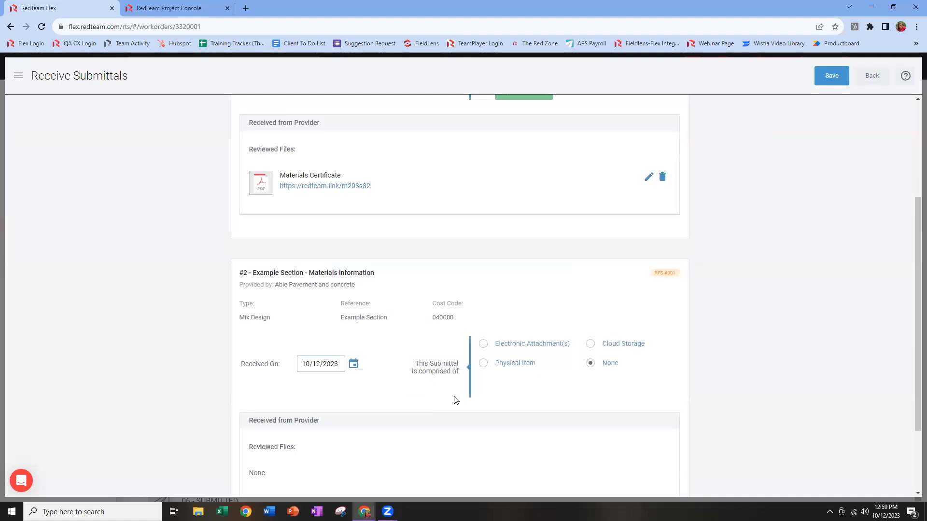
left_click(484, 363)
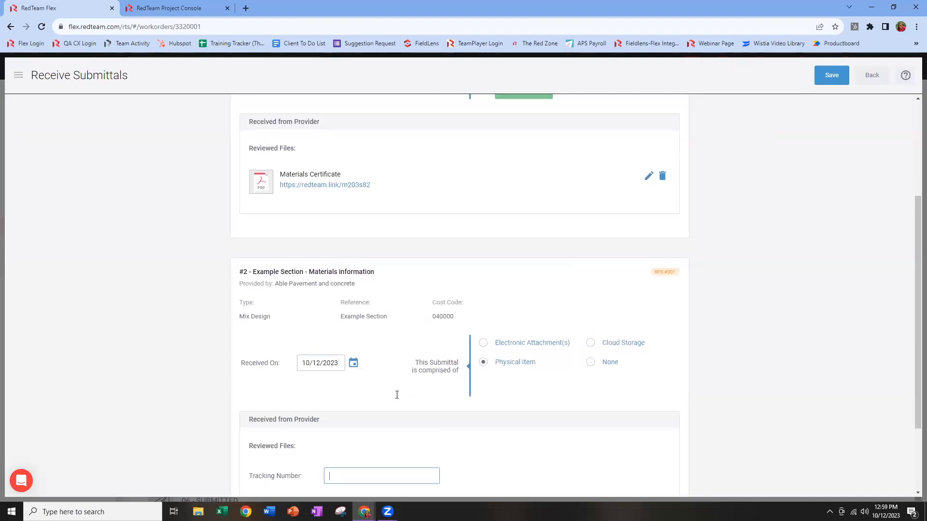
scroll(399, 402, "down", 3)
type("54687985")
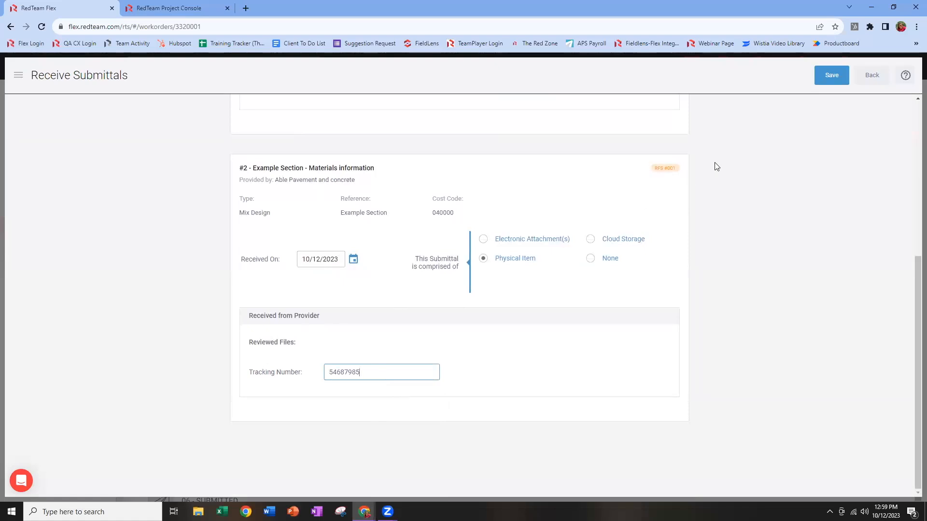
left_click(826, 86)
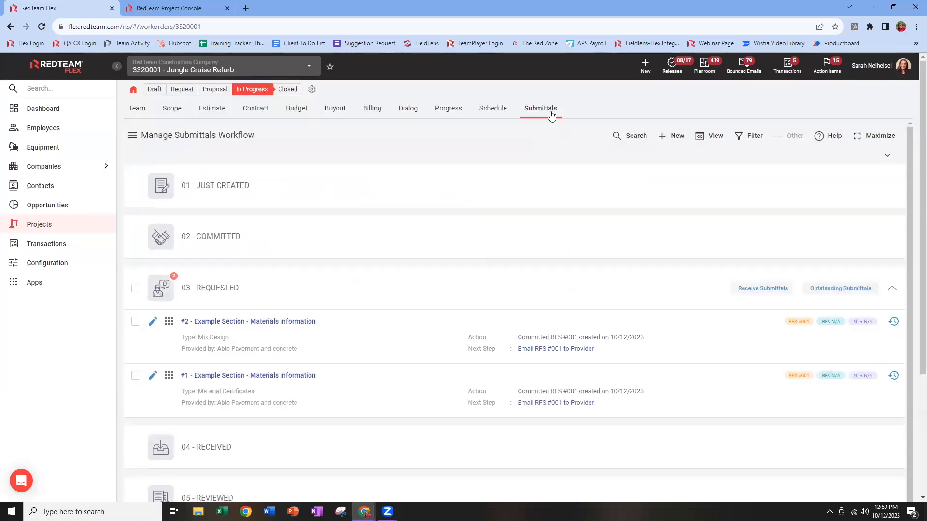
Refresh the submittals workflow and examine the Materials information submittals in the Received stage, including the actions available for the Material Certificates item
left_click(549, 111)
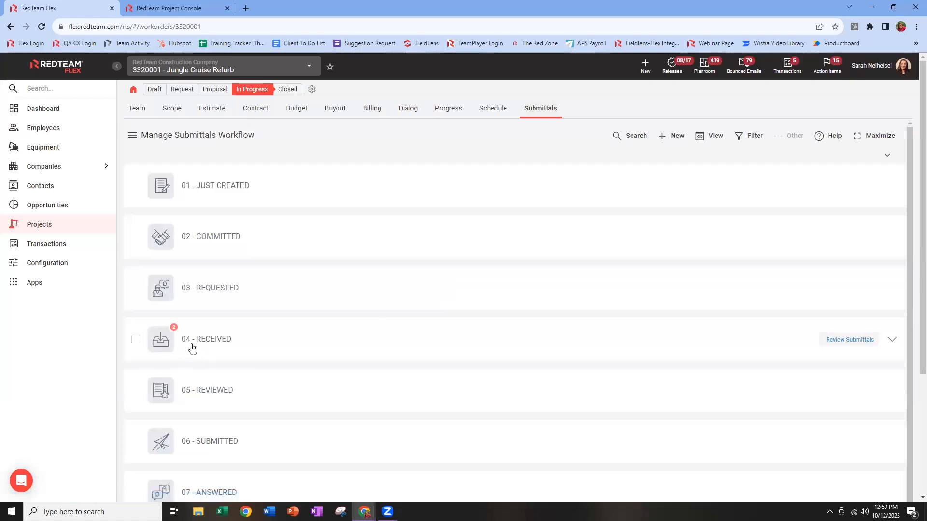
left_click(892, 341)
scroll(413, 414, "down", 1)
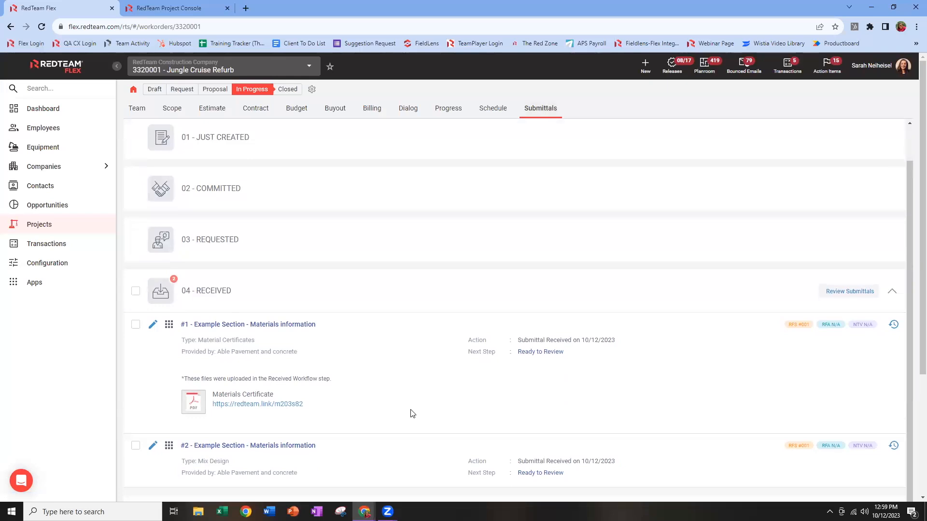
scroll(413, 414, "down", 1)
left_click(169, 276)
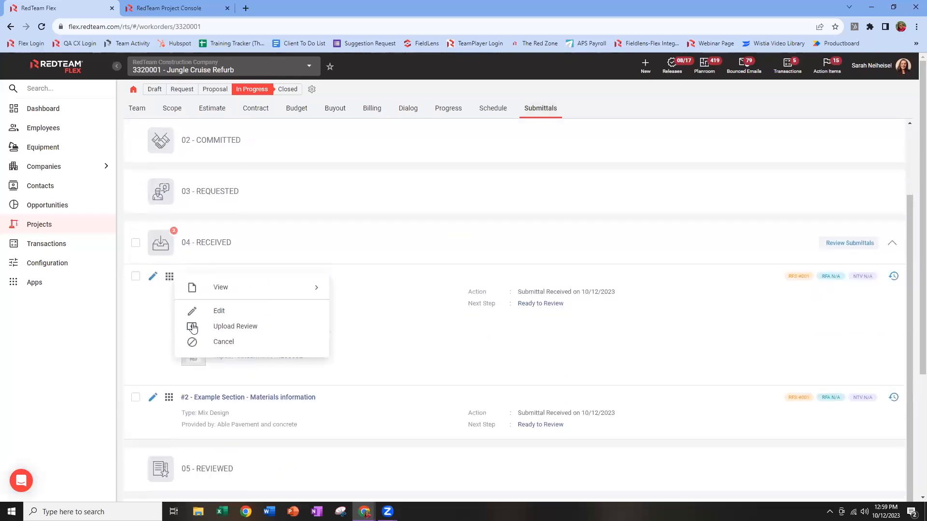
left_click(143, 326)
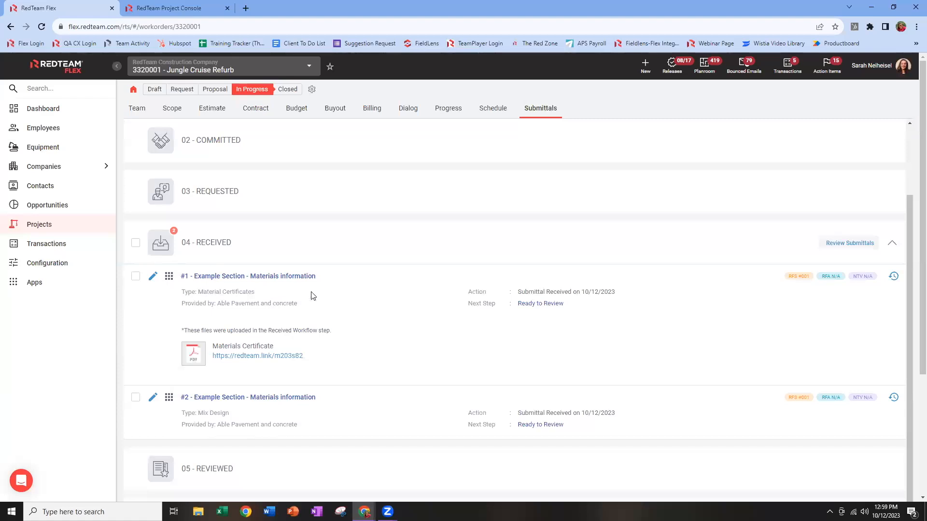
Start reviewing the received submittals, marking the Material Certificates item as reviewed on 10/12/2023 with electronic attachments
left_click(841, 247)
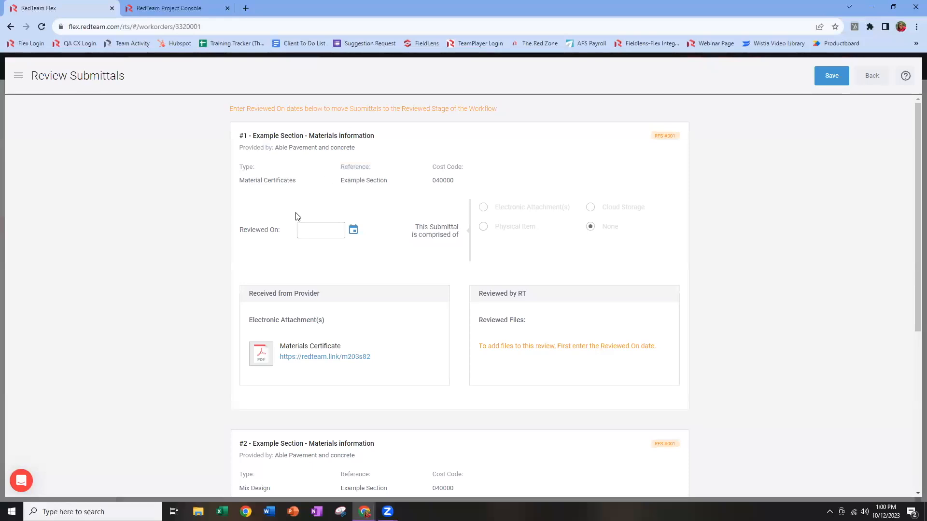
left_click(354, 231)
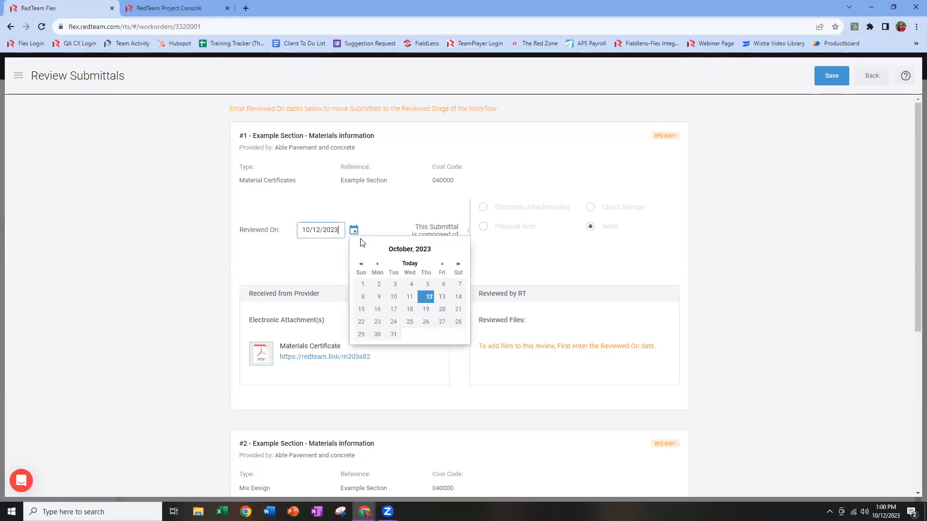
left_click(425, 297)
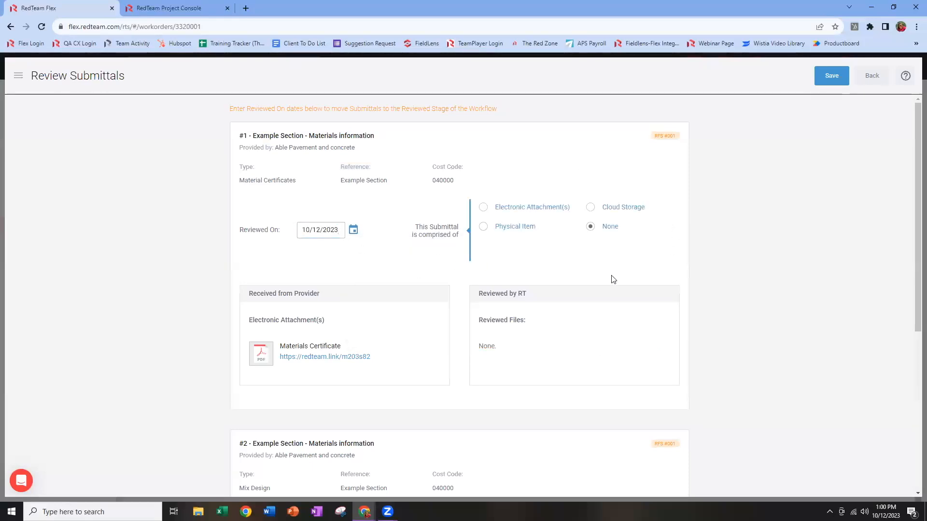
left_click(483, 208)
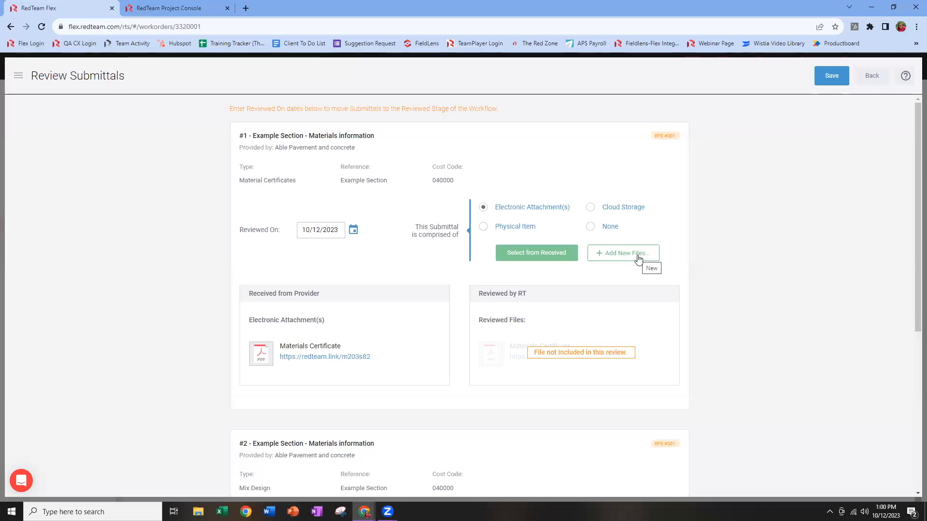
Open the received Materials Certificate PDF for markup and draw a red freehand loop around the upper-left wall of the recreation room
left_click(357, 357)
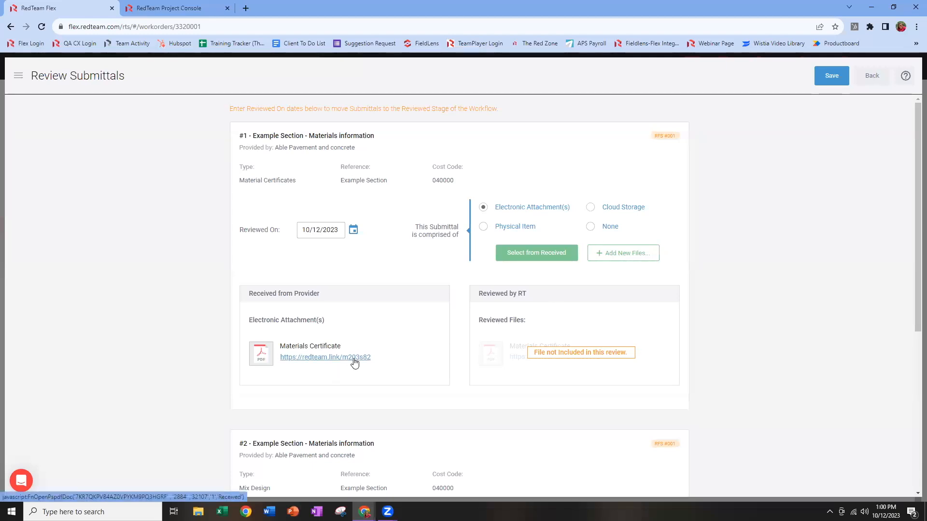
left_click(355, 359)
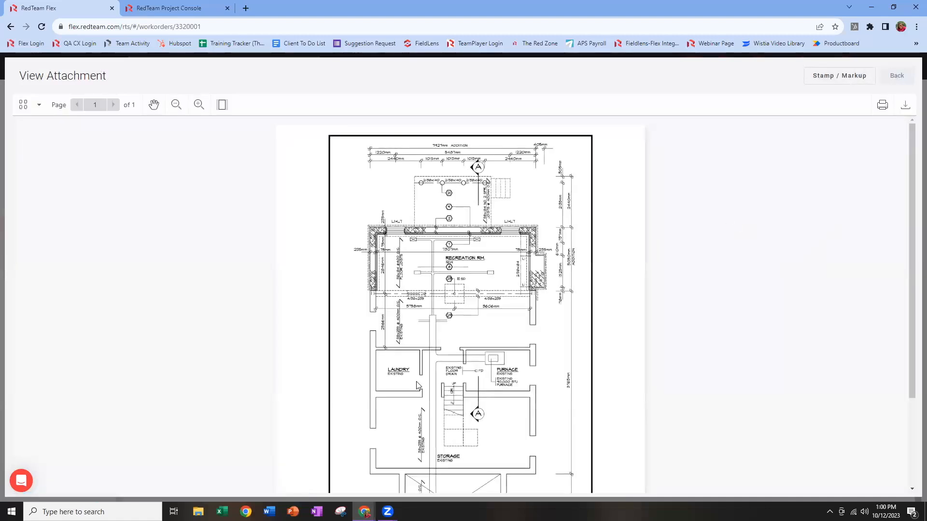
left_click(848, 81)
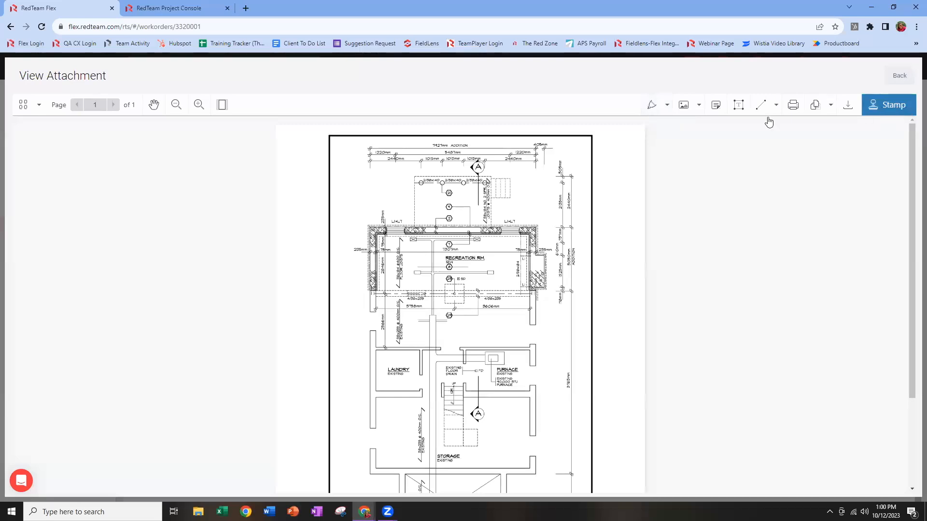
left_click(667, 106)
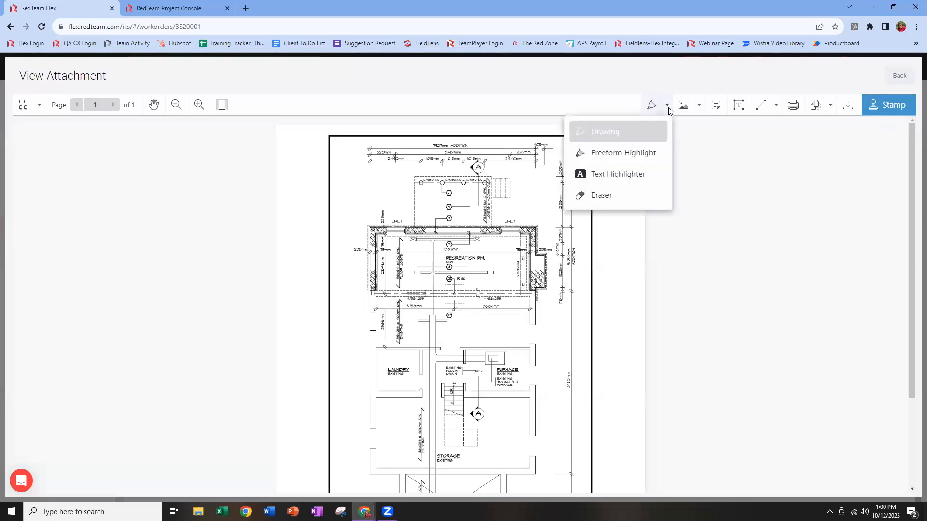
left_click(627, 137)
left_click(48, 128)
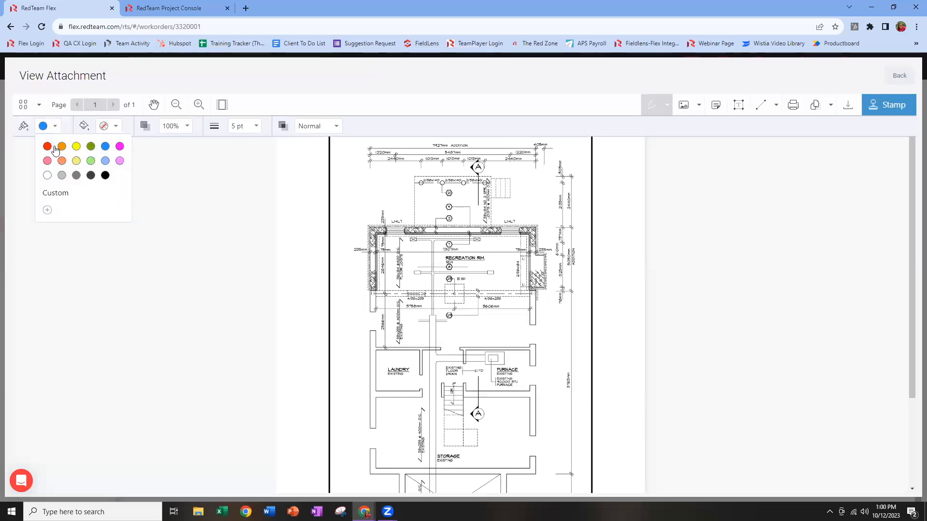
left_click(46, 147)
mouse_move(365, 257)
left_mouse_down()
mouse_move(394, 211)
mouse_move(357, 255)
left_mouse_up()
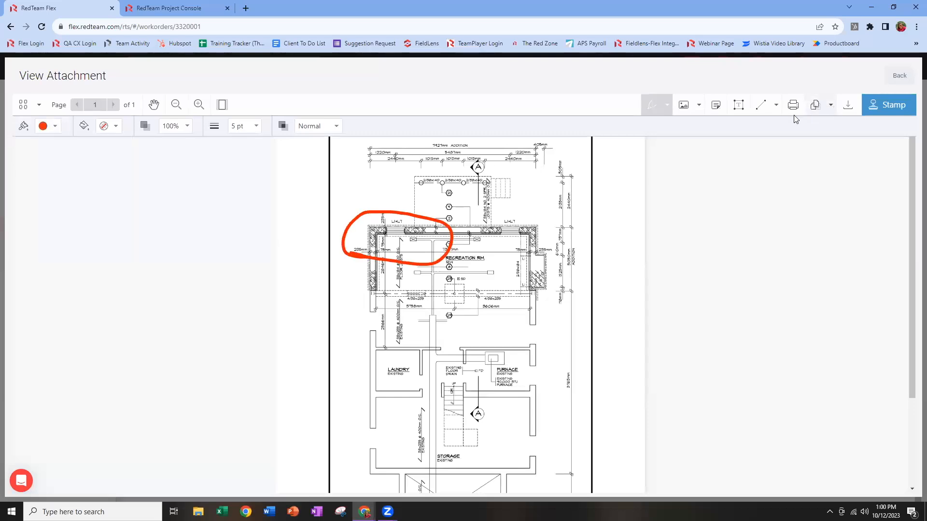
left_click(767, 106)
left_click(774, 109)
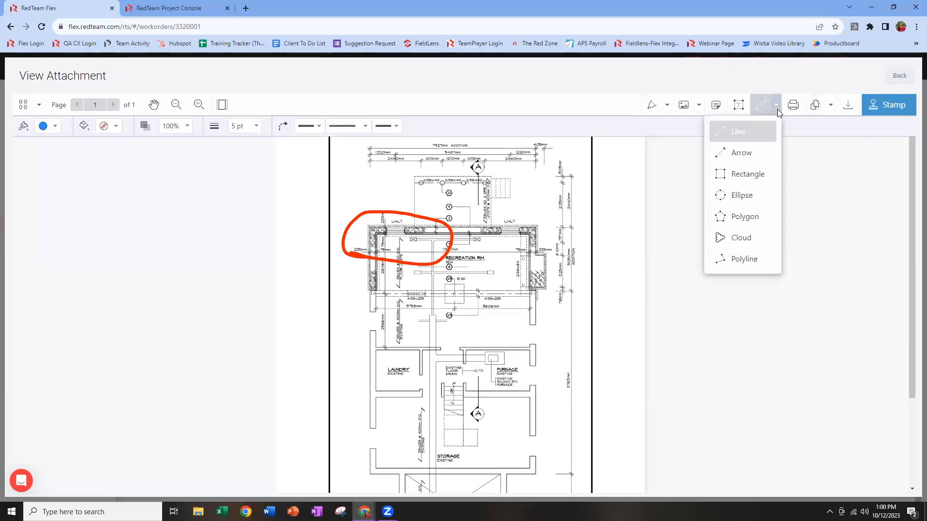
left_click(775, 109)
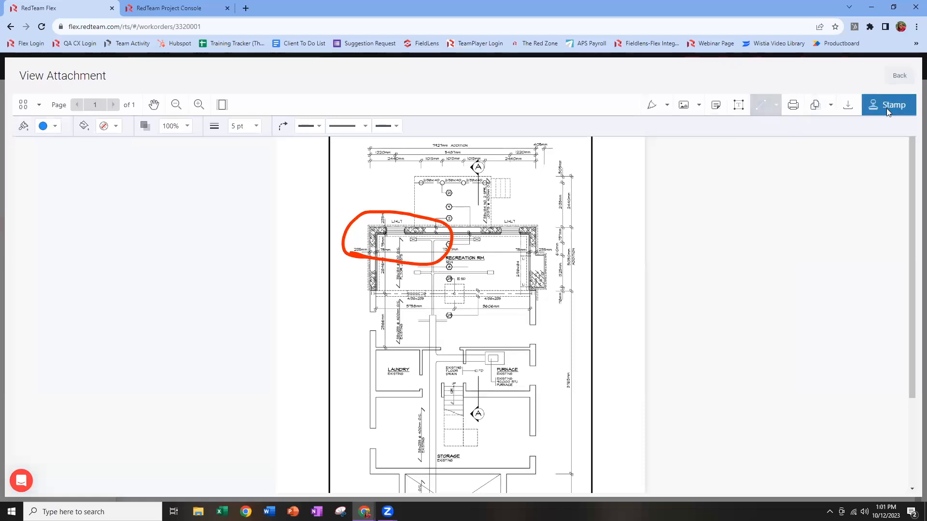
Create a green review stamp with status Reviewed, correcting the spelling of "compliance" in its disclaimer, and apply it to the plan
left_click(887, 108)
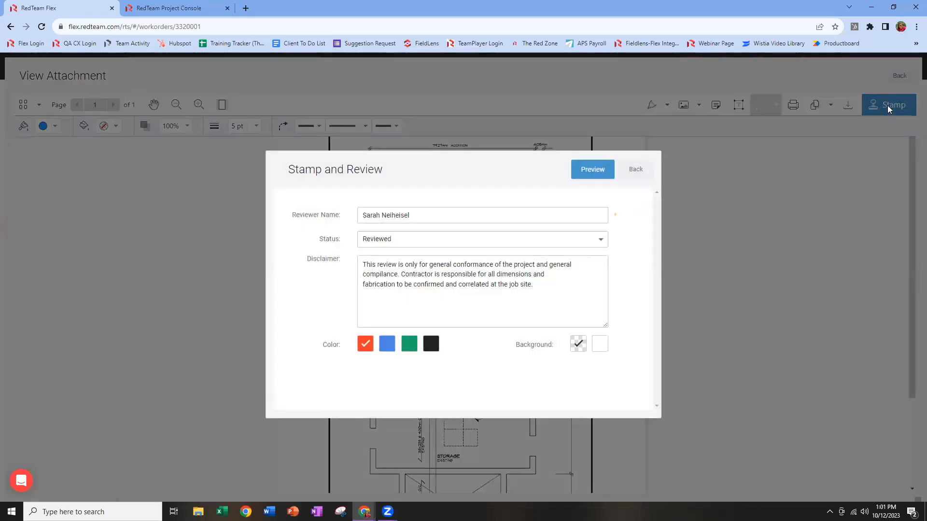
left_click(377, 275)
right_click(371, 272)
left_click(423, 280)
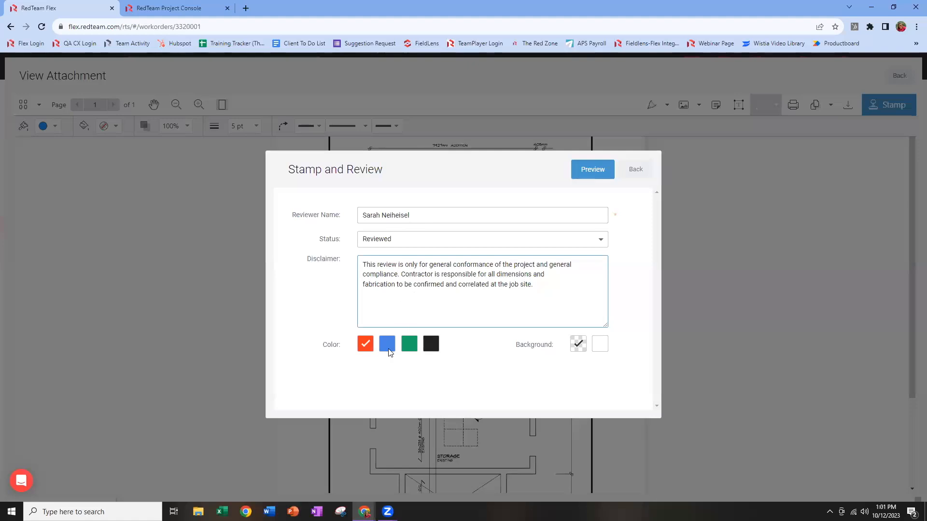
left_click(408, 348)
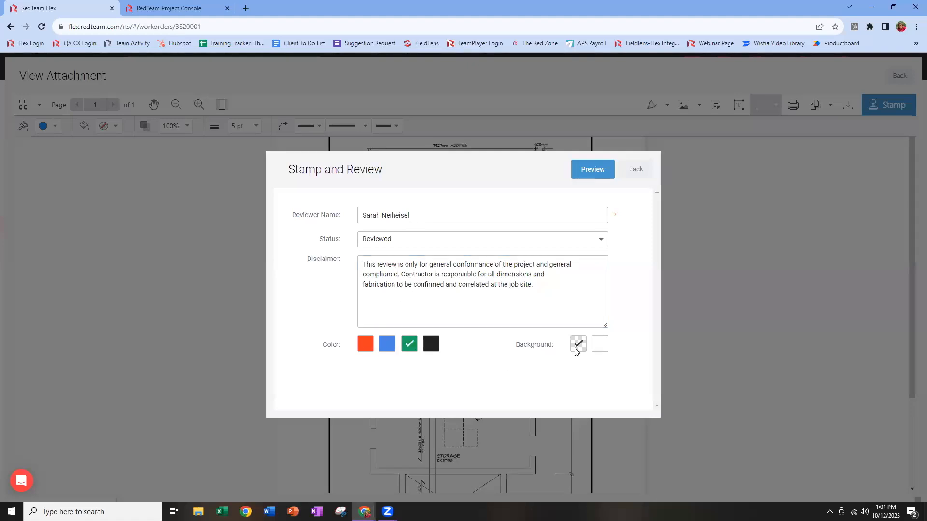
left_click(596, 175)
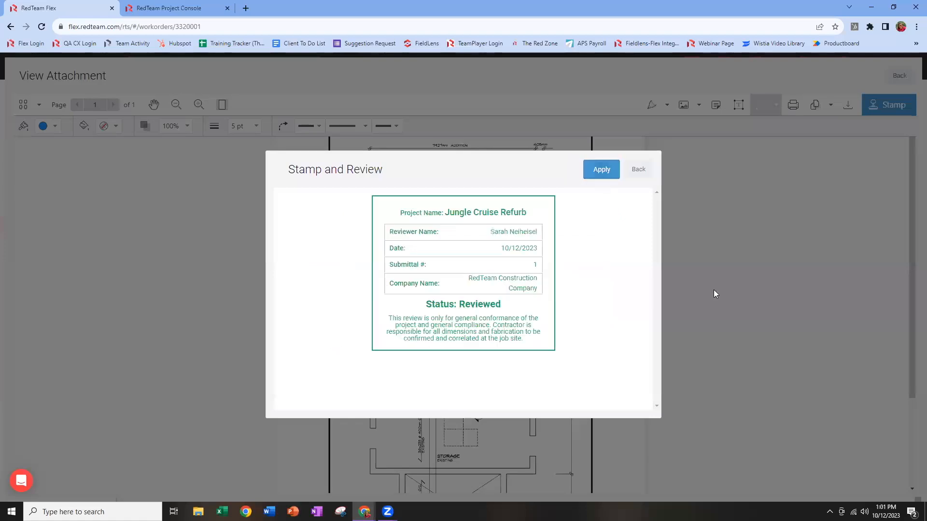
left_click(610, 175)
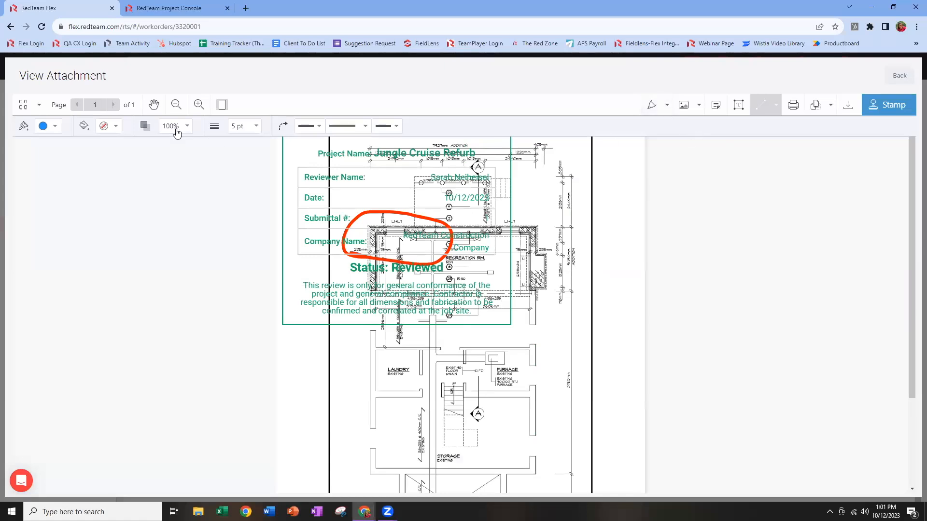
Shrink the review stamp, place it in the plan's lower-right corner over the title block, and return to the submittals review
left_click(154, 105)
left_click(355, 268)
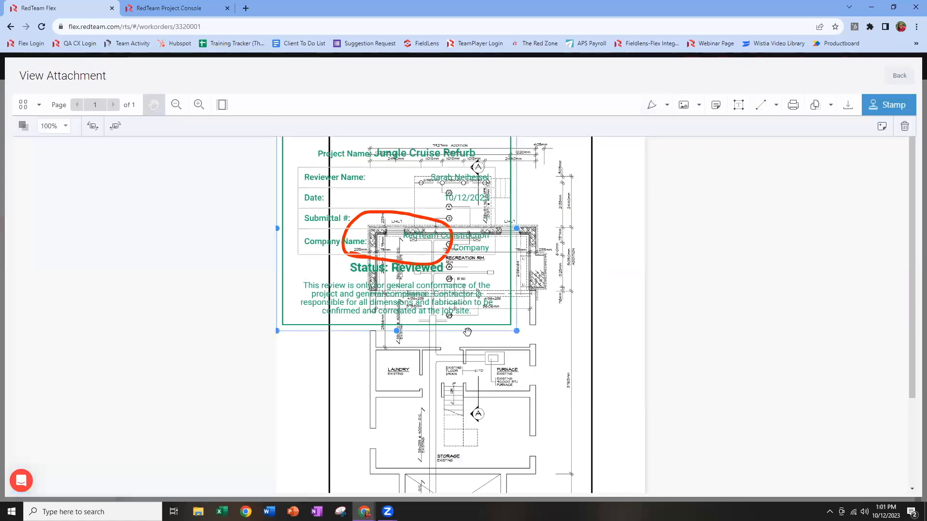
left_click_drag(493, 327, 502, 269)
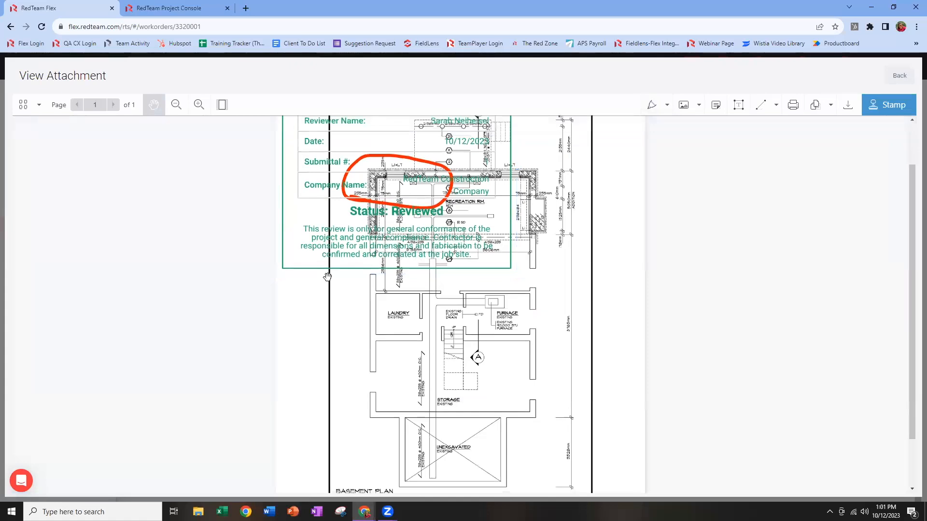
left_click(505, 267)
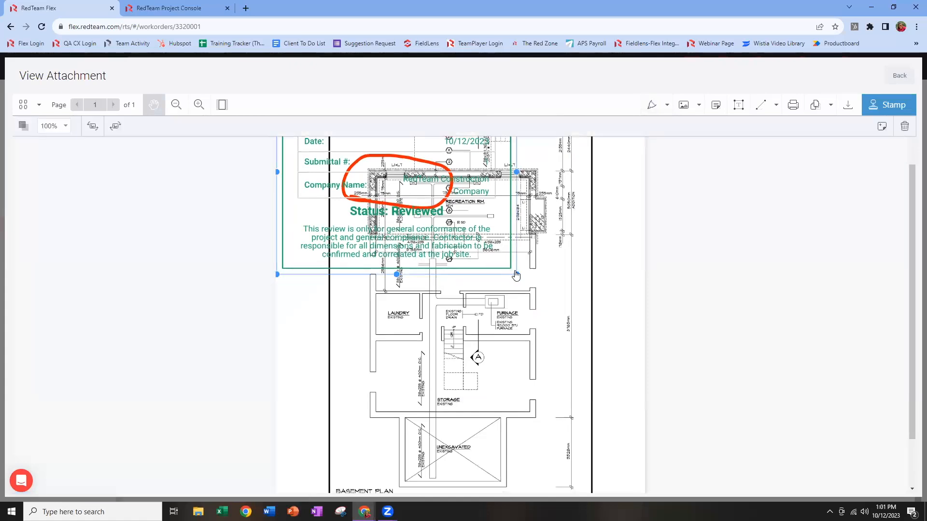
left_click_drag(464, 236, 586, 439)
left_click_drag(640, 271, 570, 342)
left_click_drag(507, 383, 581, 404)
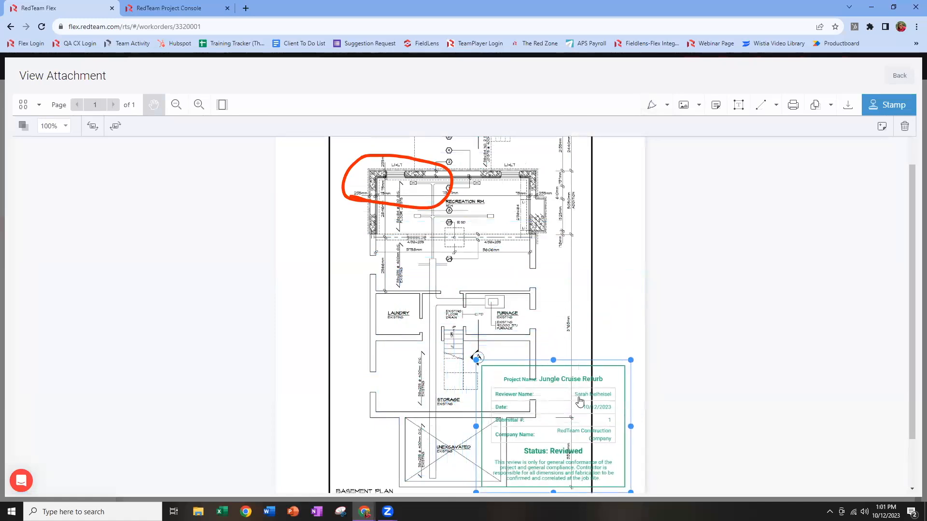
scroll(582, 384, "down", 1)
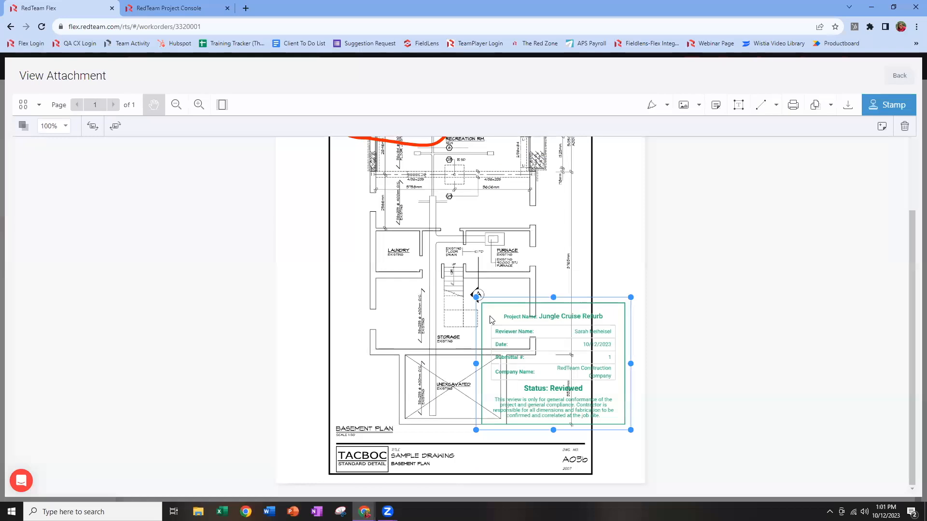
left_click_drag(476, 298, 520, 334)
left_click_drag(572, 374, 584, 423)
left_click(606, 305)
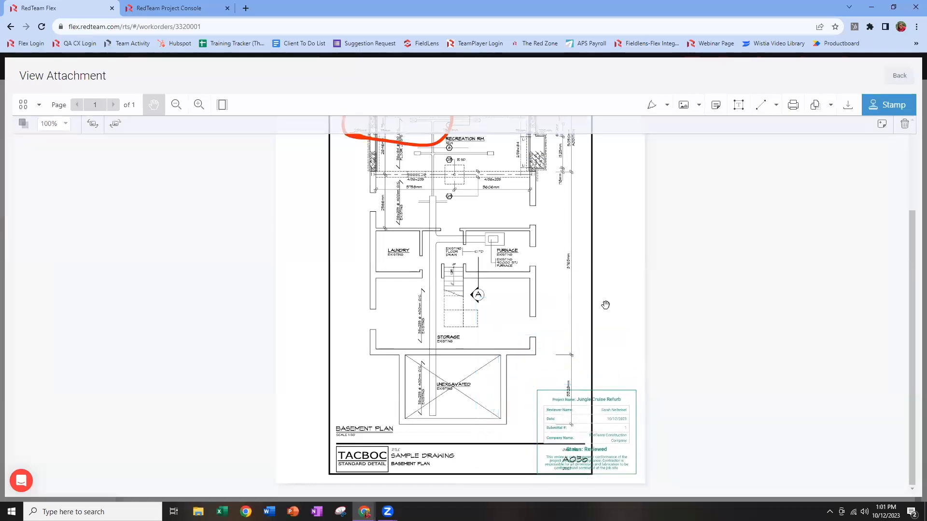
left_click(901, 83)
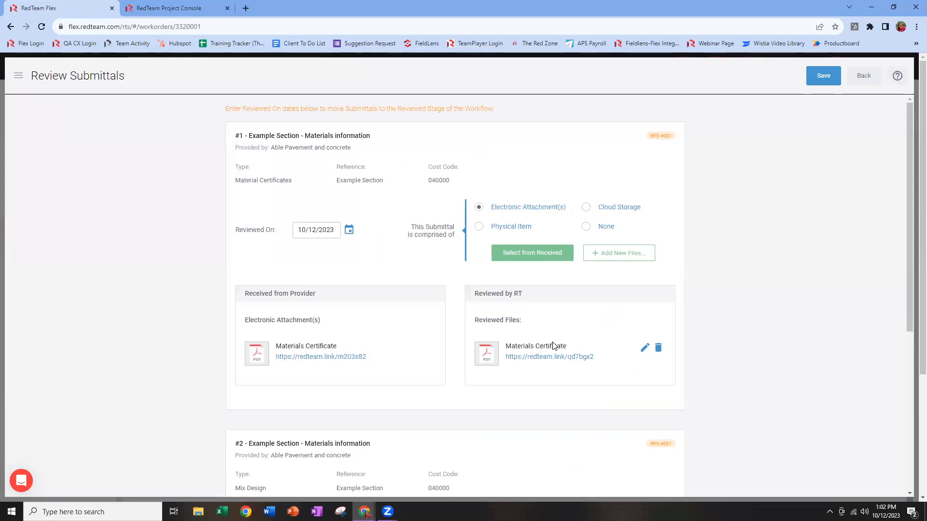
Mark the Mix Design submittal as a physical item reviewed on 10/12/2023 with tracking number 12345698, and save the reviews
scroll(441, 349, "down", 5)
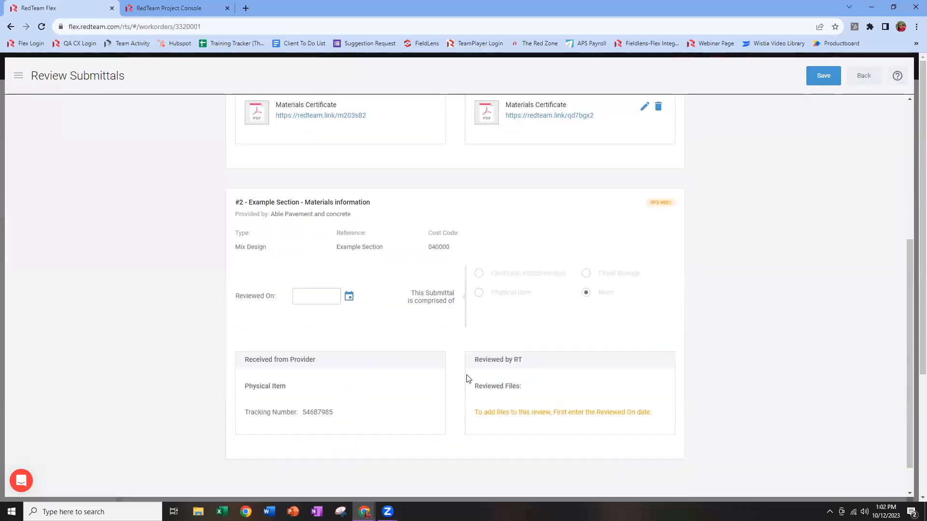
left_click(349, 296)
left_click(422, 365)
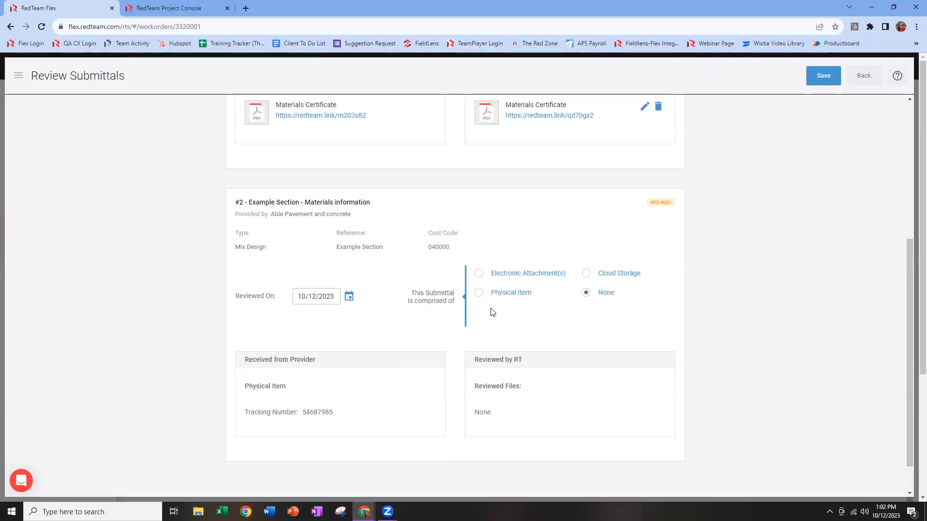
left_click(480, 294)
type("12345698")
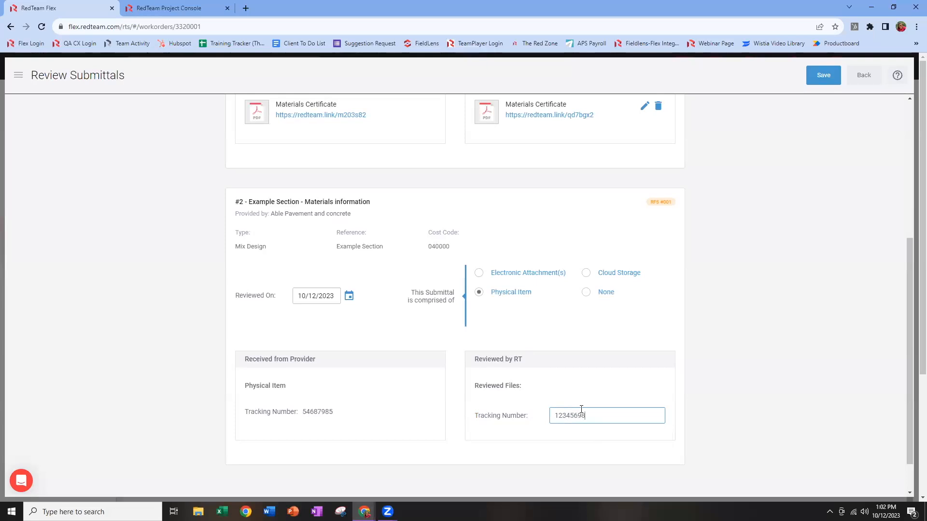
left_click(824, 76)
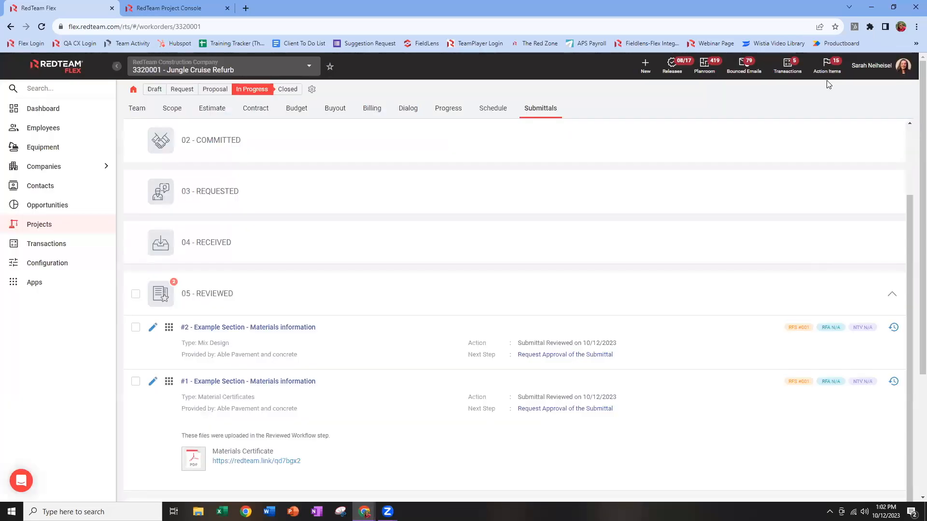
Select both reviewed Materials information submittals, Mix Design and Material Certificates, and start a Request for Approval for them
scroll(381, 386, "down", 2)
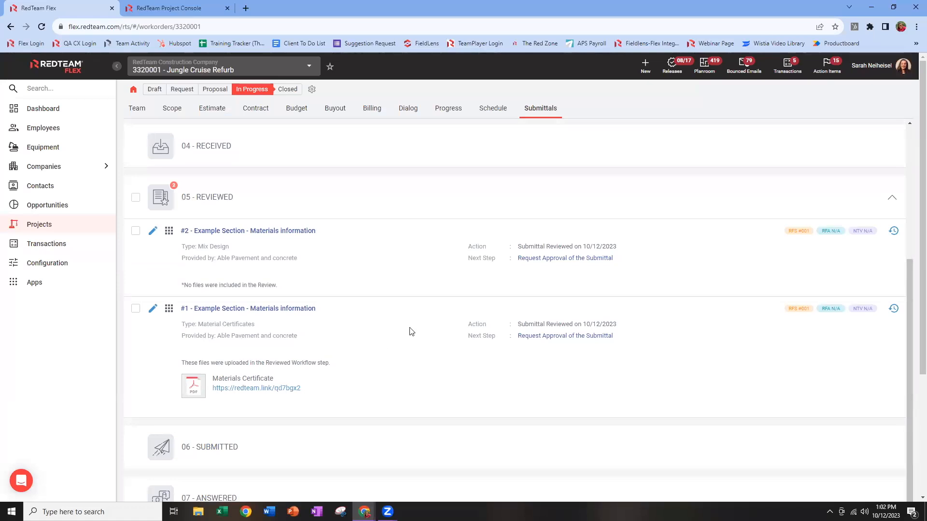
left_click_drag(518, 259, 570, 263)
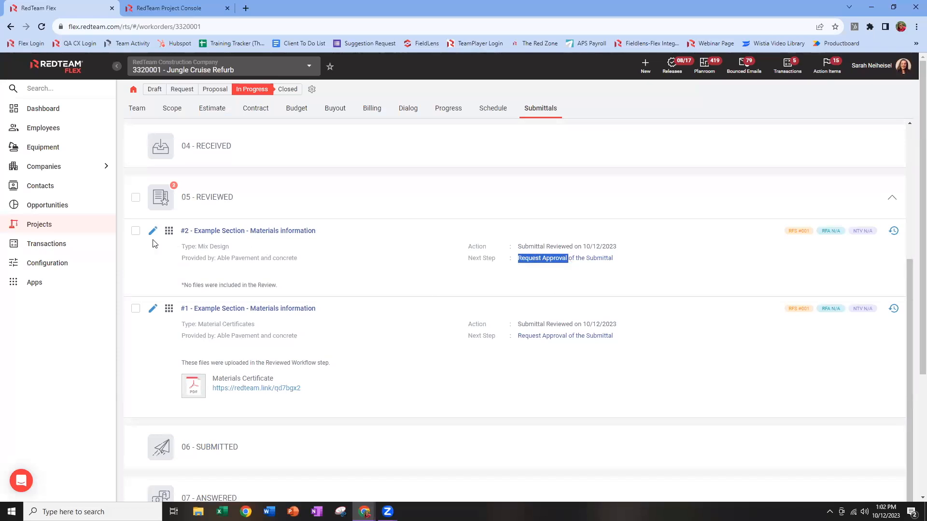
left_click(136, 231)
left_click(136, 309)
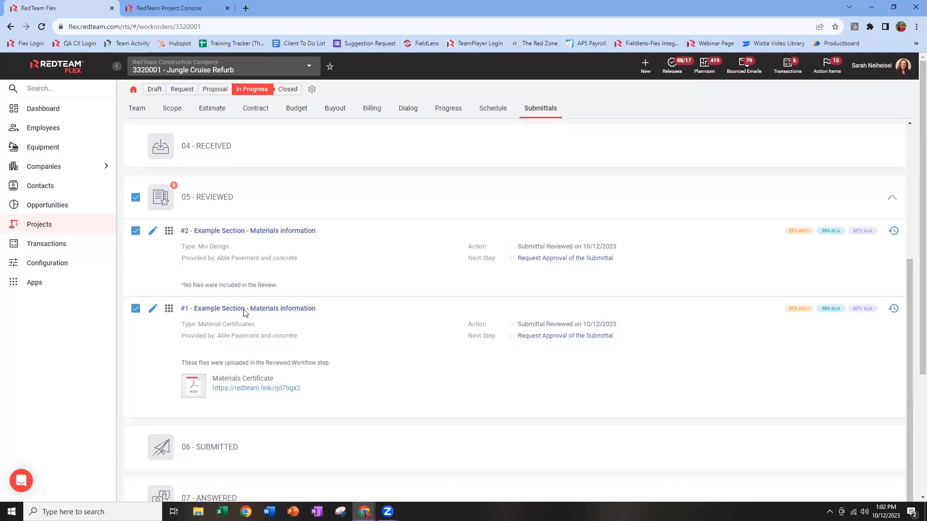
left_click(171, 233)
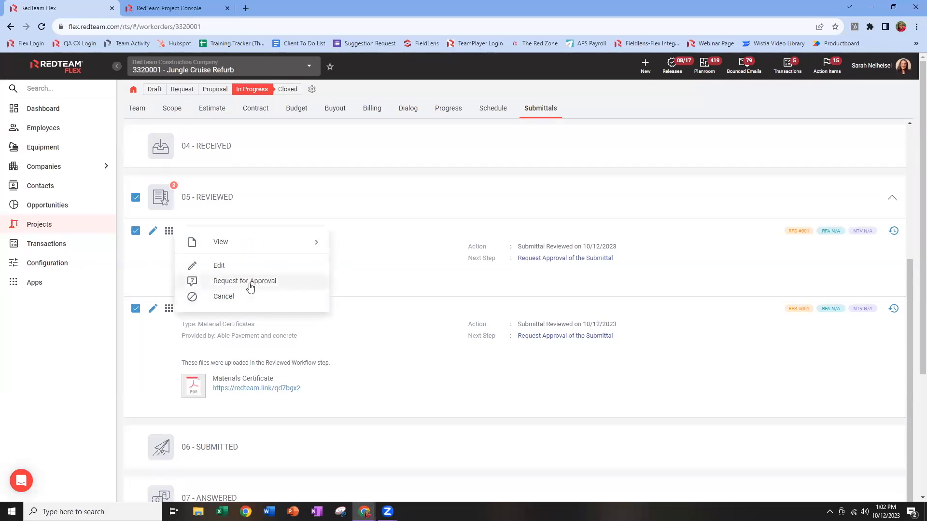
left_click(280, 286)
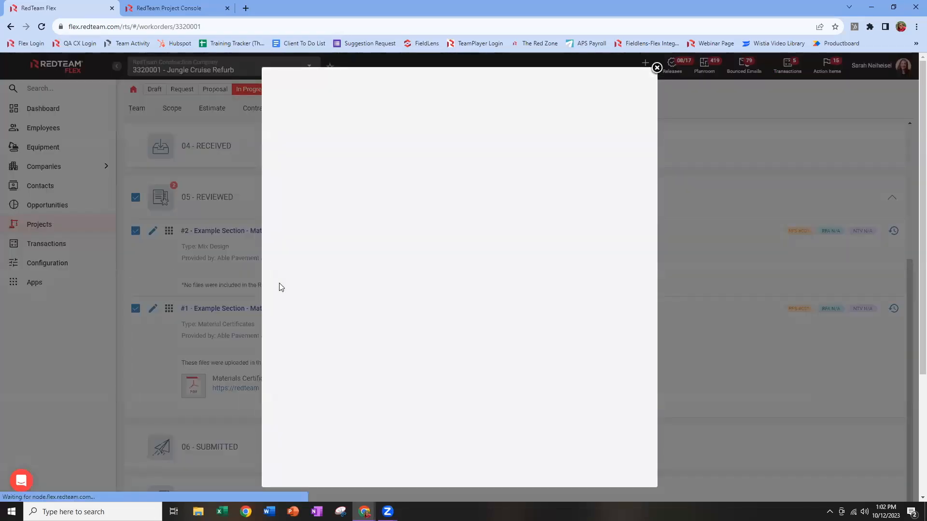
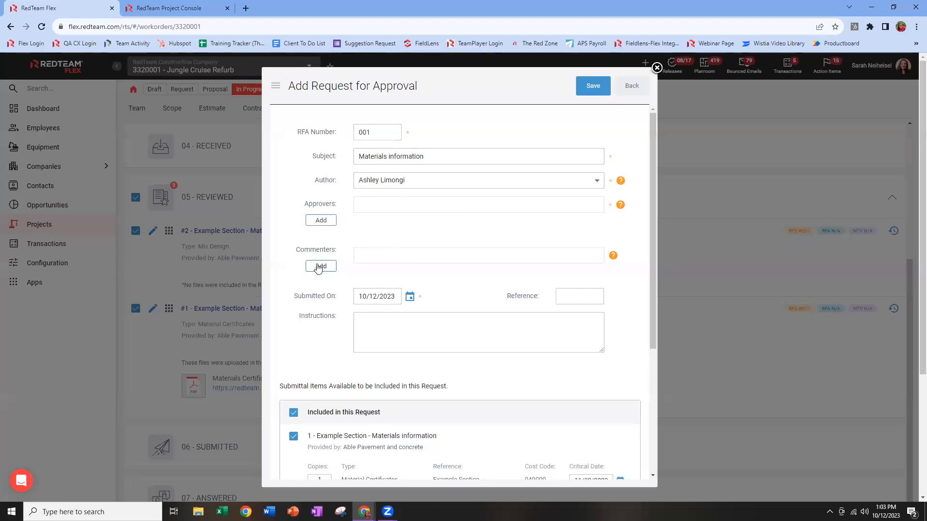
Look up the RT team member titled Product Training Specialist and save that person as the request's approver
left_click(322, 222)
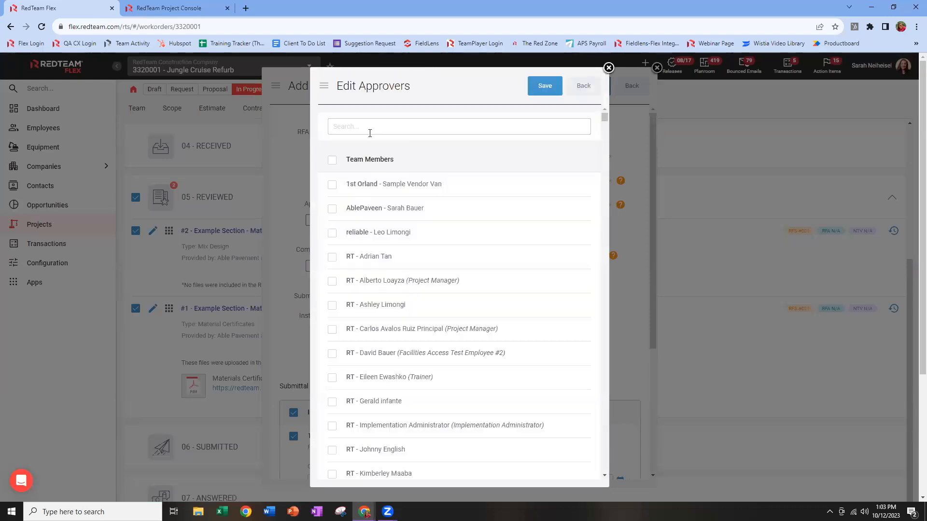
left_click(373, 126)
type("s")
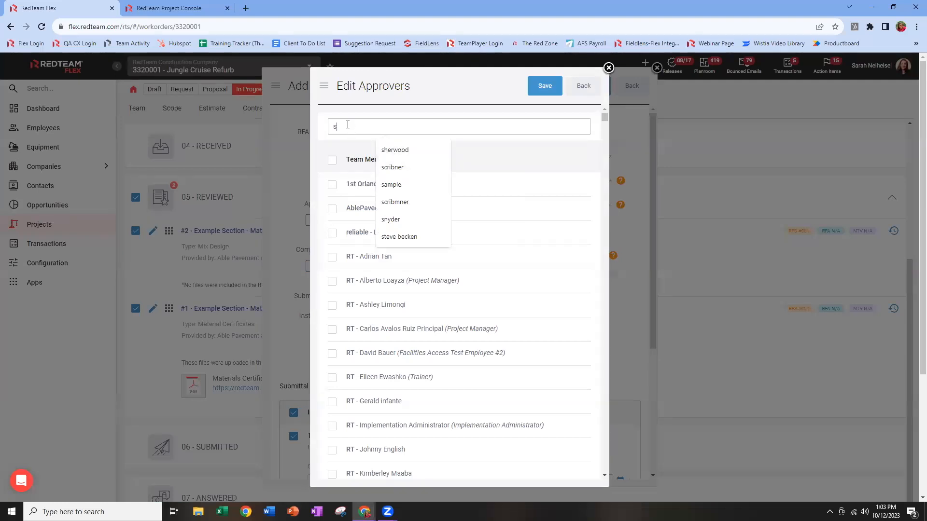
type("arah")
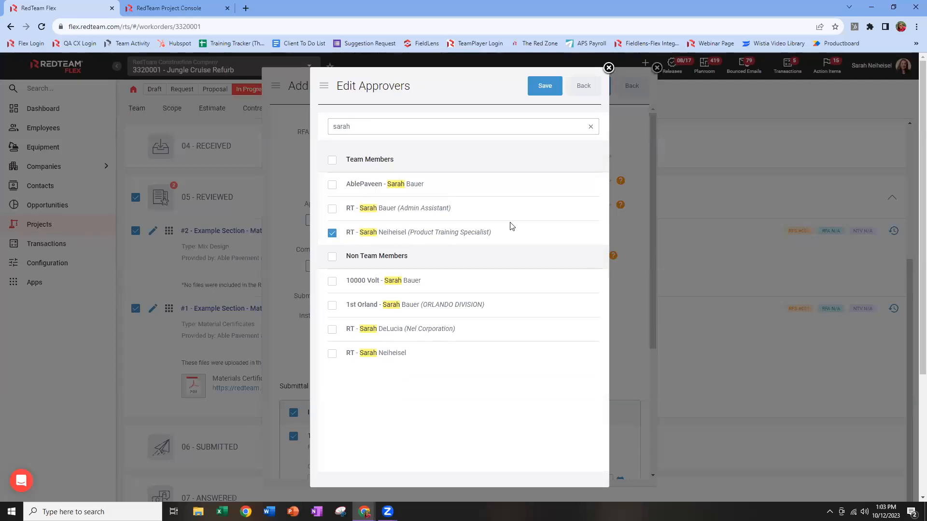
left_click(544, 87)
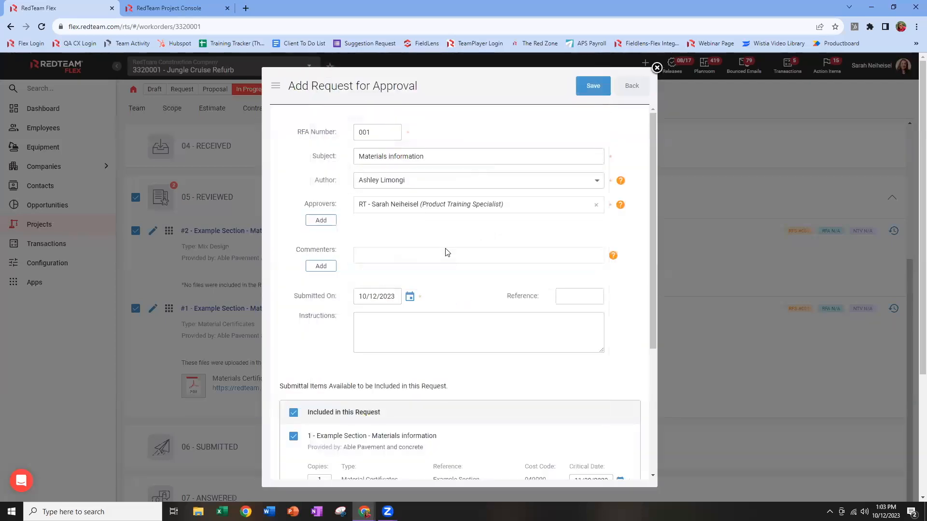
Add two RT team members, one of them a Project Manager, as commenters on the approval request
left_click(321, 267)
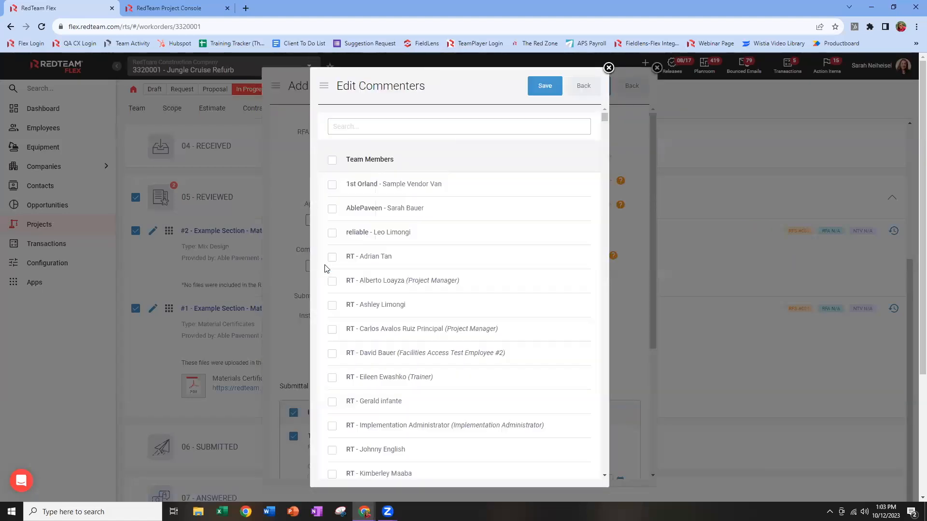
left_click(332, 305)
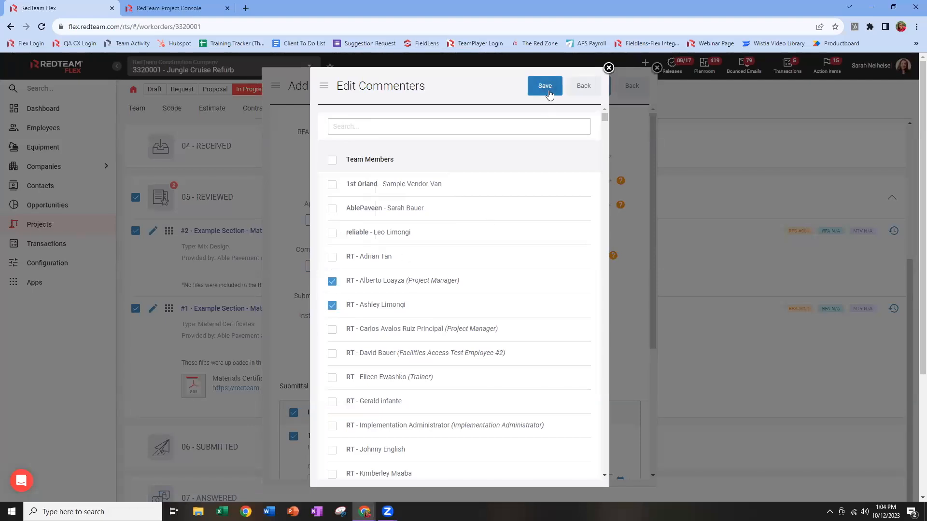
left_click(545, 87)
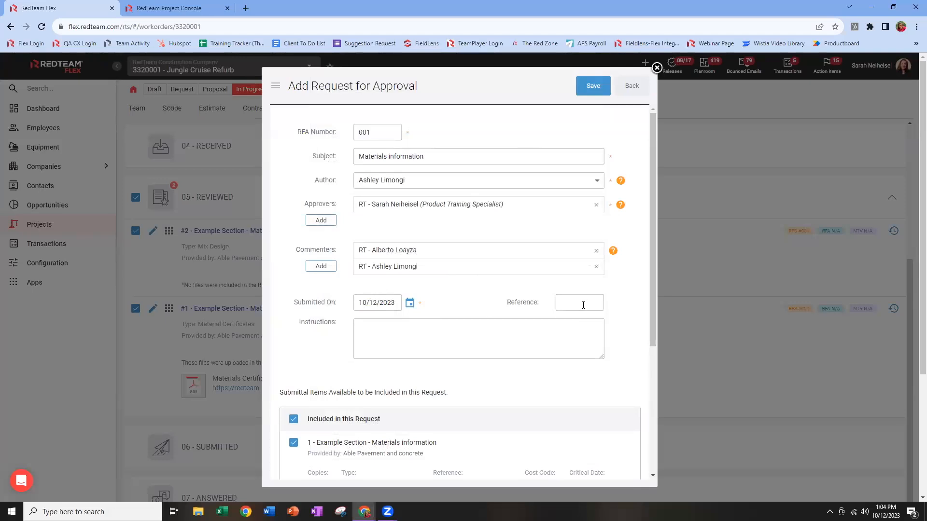
Save the request for approval with both submittal items included, and commit it from its document view
scroll(540, 347, "down", 4)
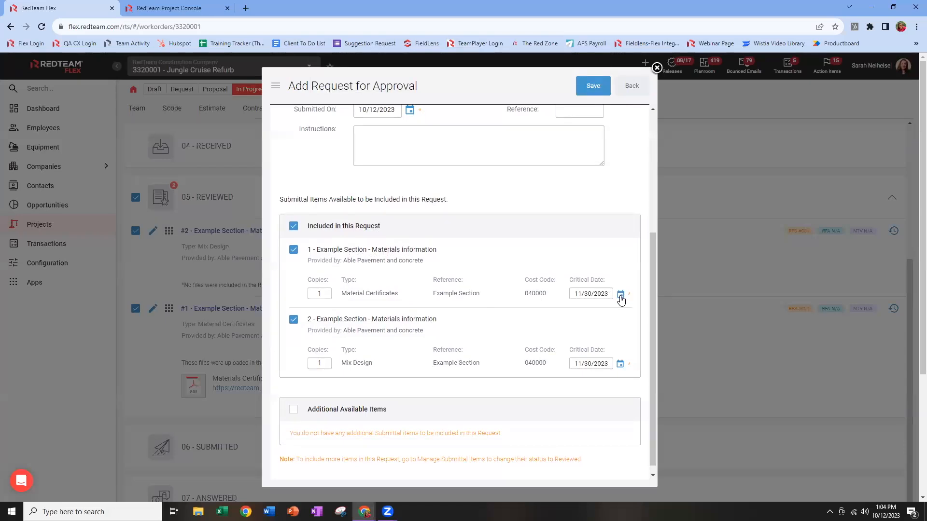
left_click(603, 93)
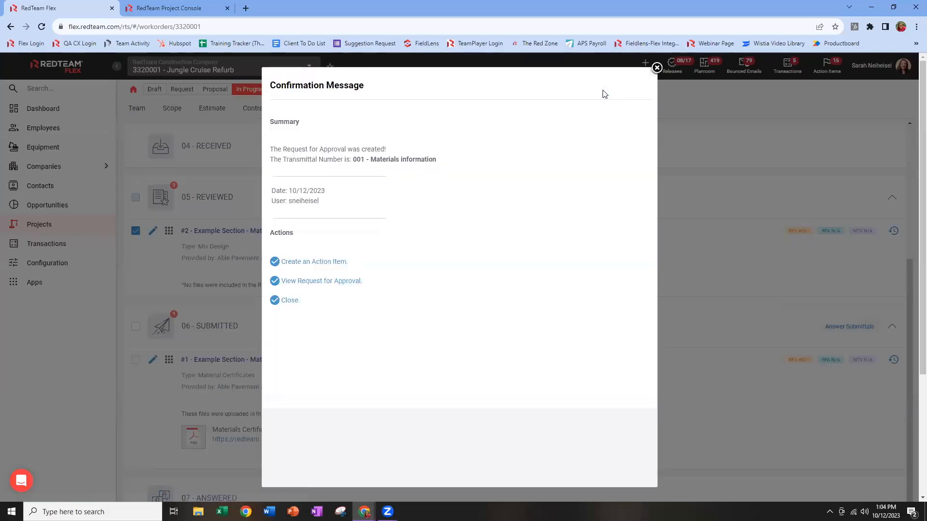
left_click(350, 285)
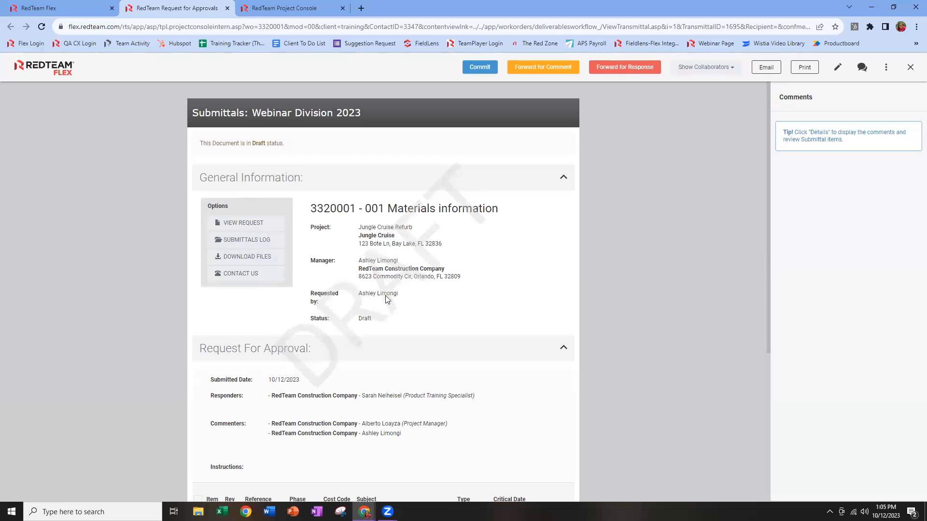
left_click(478, 70)
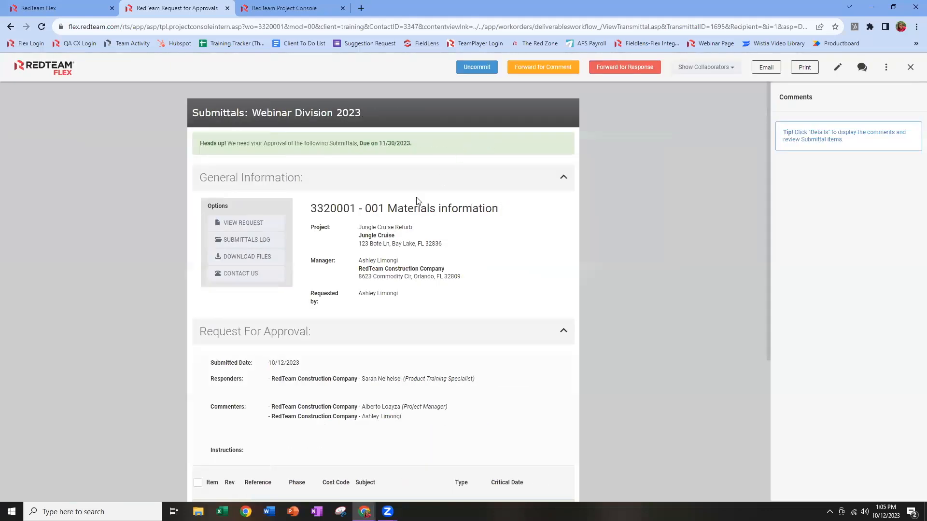
Answer the Material Certificates item with response Approved As Noted and the note "Please see markups"
scroll(418, 201, "down", 3)
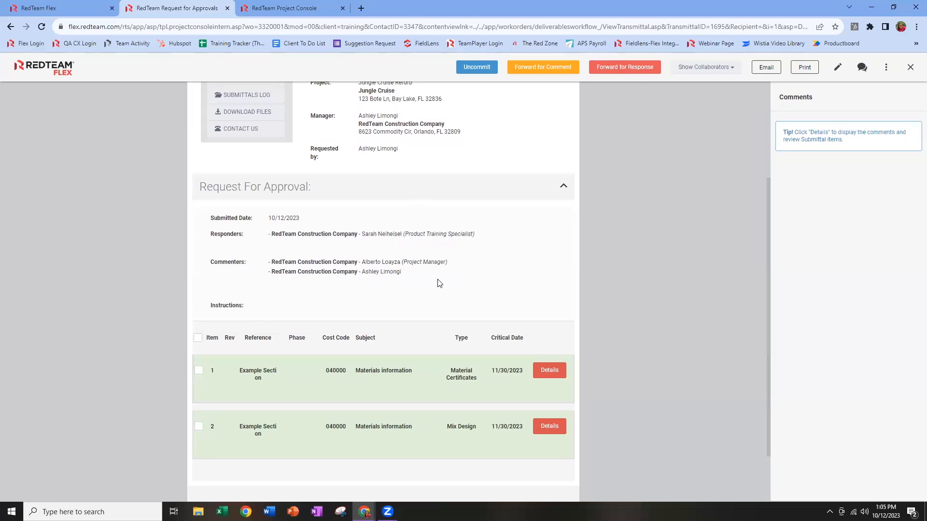
scroll(349, 292, "down", 2)
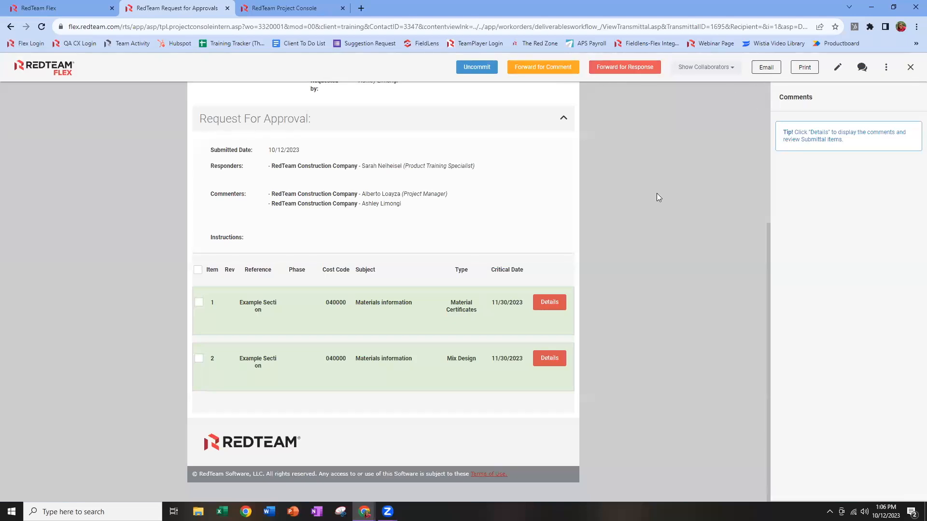
left_click(550, 303)
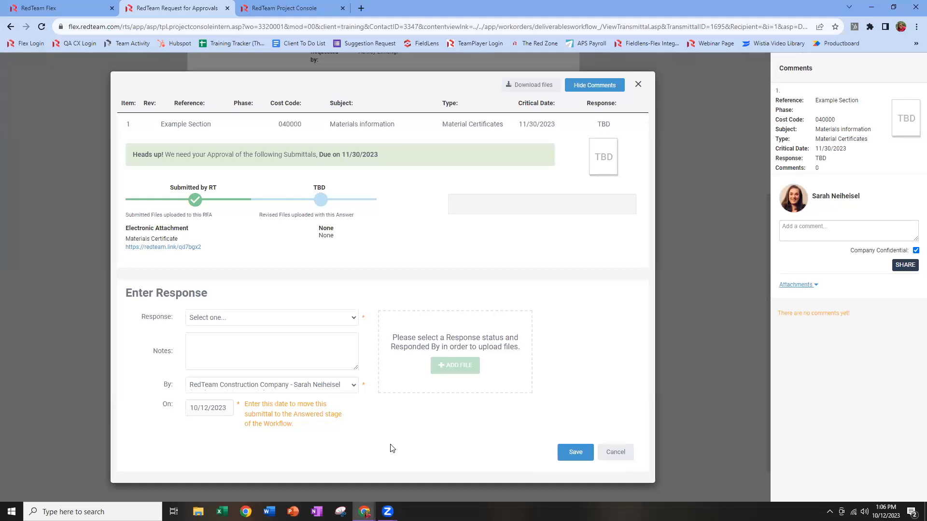
left_click(350, 321)
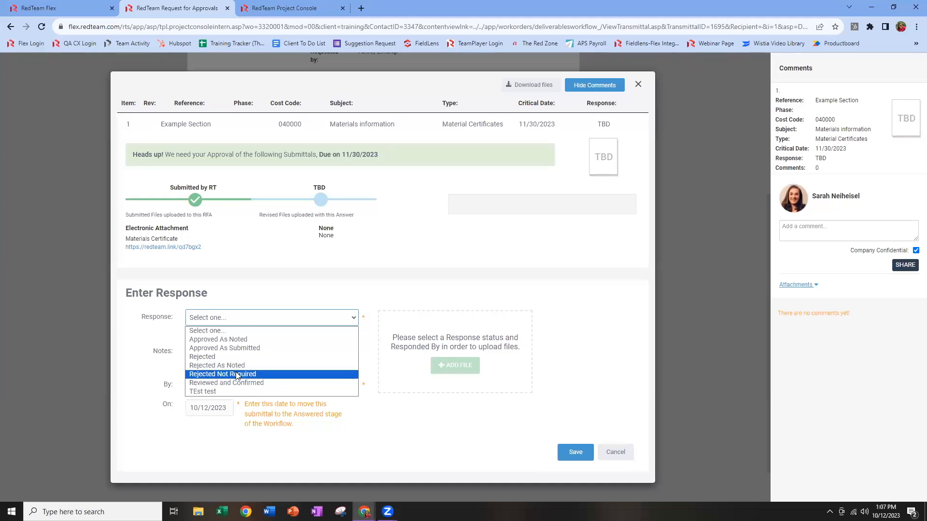
left_click(249, 341)
left_click(247, 346)
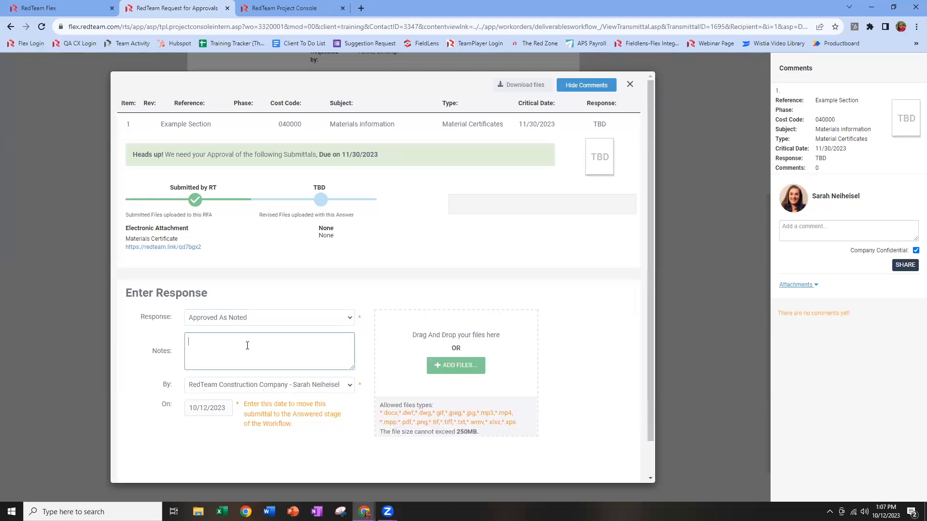
type("Please see markups")
Attach Sample Basement Plan.pdf to the response with description "Final Materials Certificate", upload it, and save the response
left_click(473, 370)
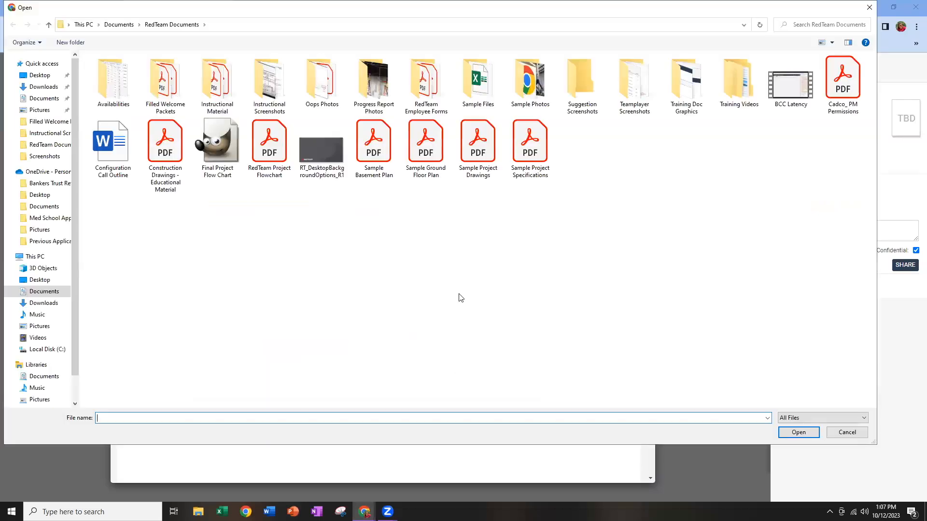
left_click(374, 148)
left_click(811, 436)
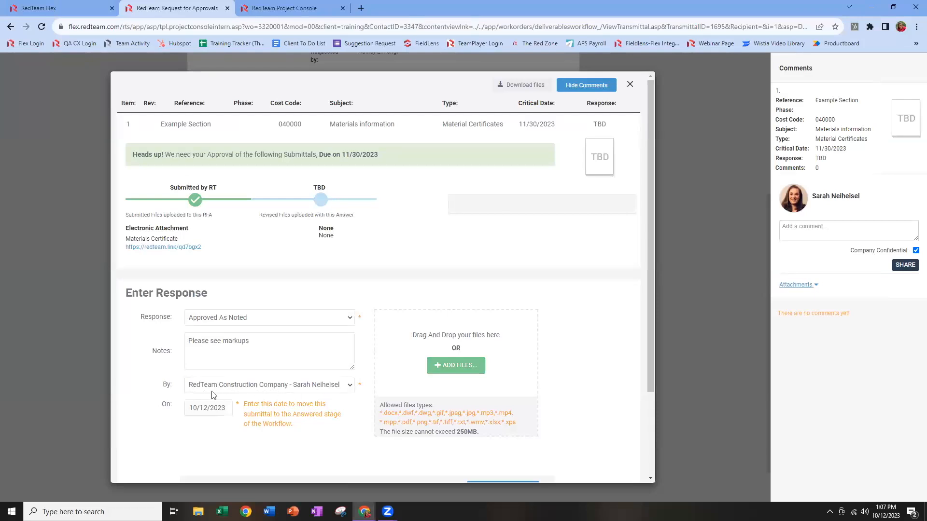
scroll(549, 400, "down", 2)
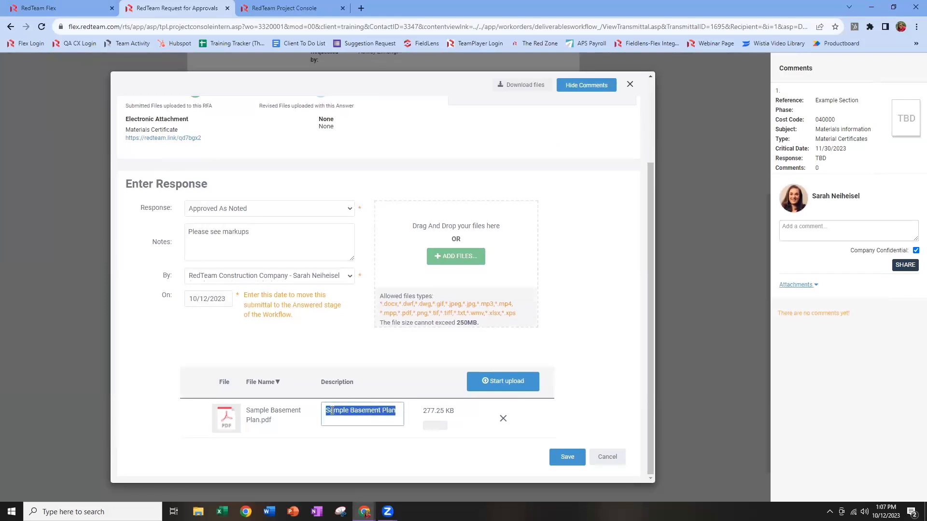
type("Final Materi")
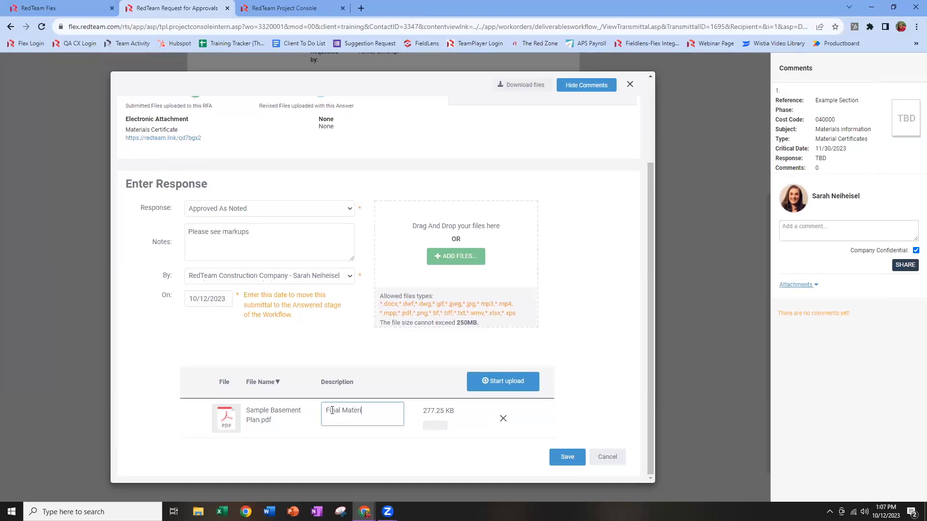
type("als Certificate")
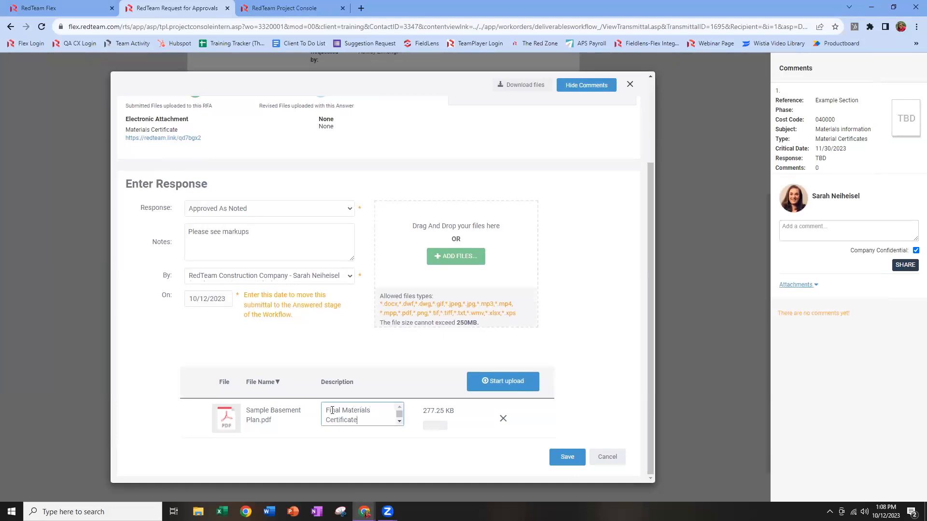
left_click(523, 387)
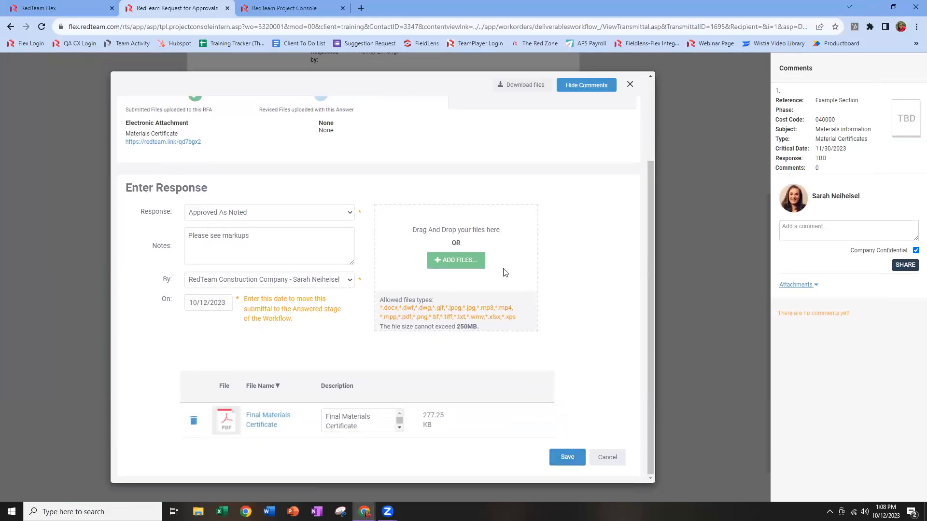
left_click(566, 457)
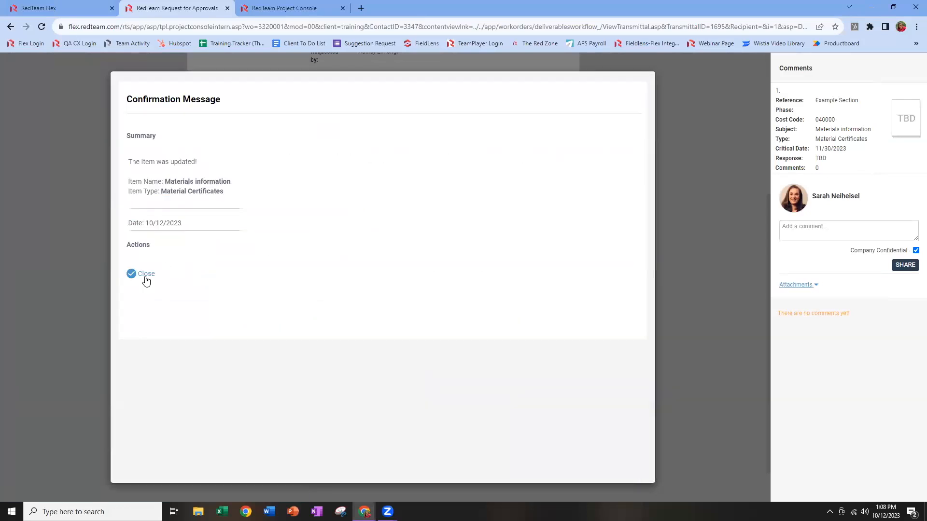
left_click(146, 278)
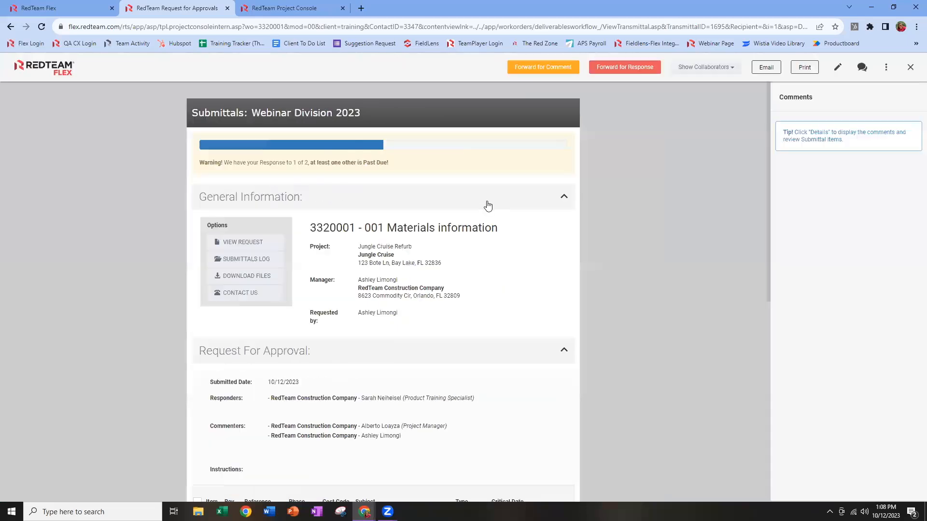
Answer the Mix Design item with response Rejected As Noted and the note "Please Resubmit", and save it
scroll(497, 218, "down", 8)
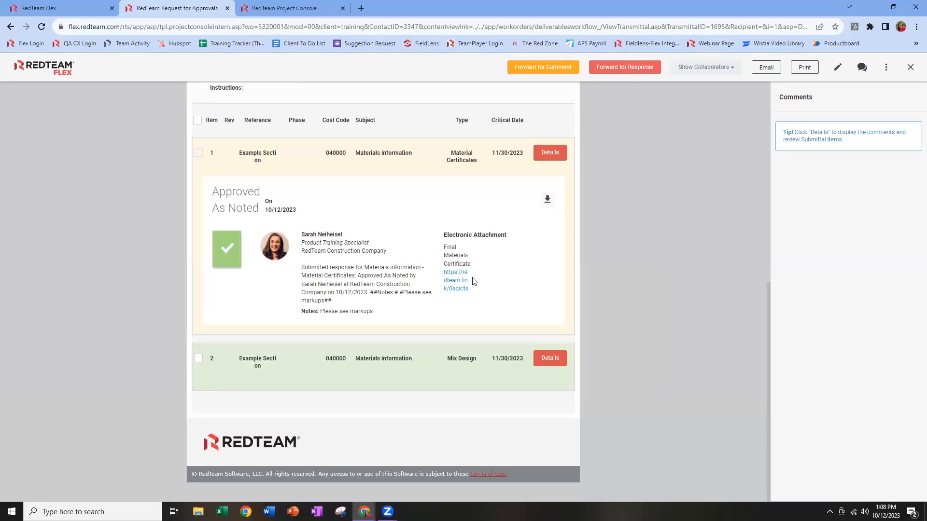
left_click(552, 363)
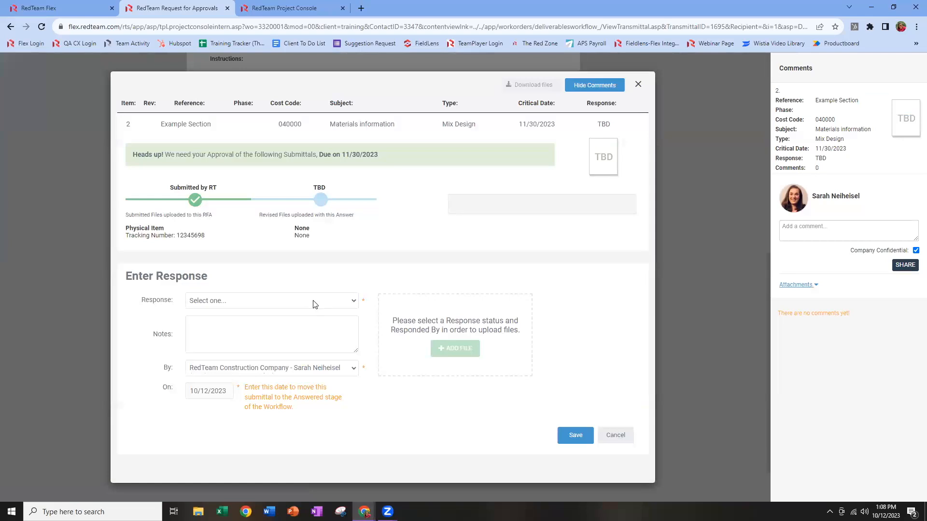
left_click(315, 302)
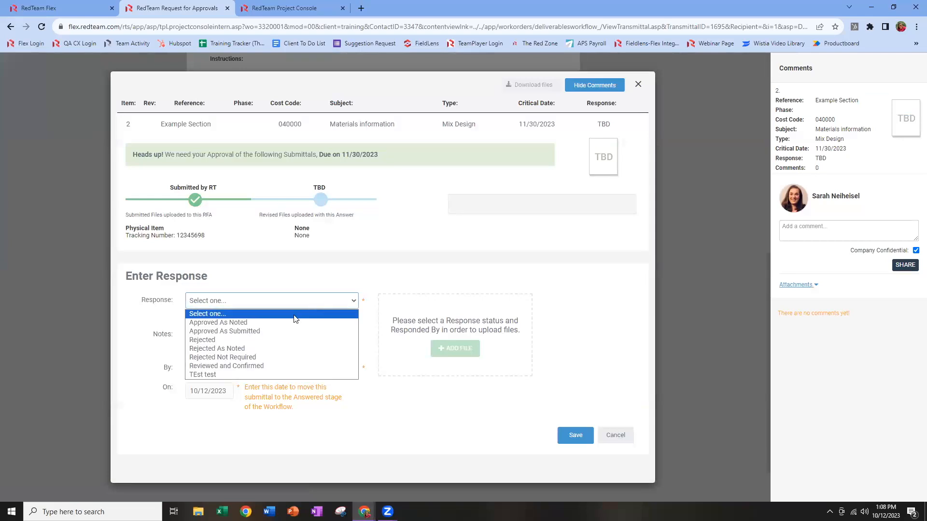
left_click(256, 348)
left_click(256, 336)
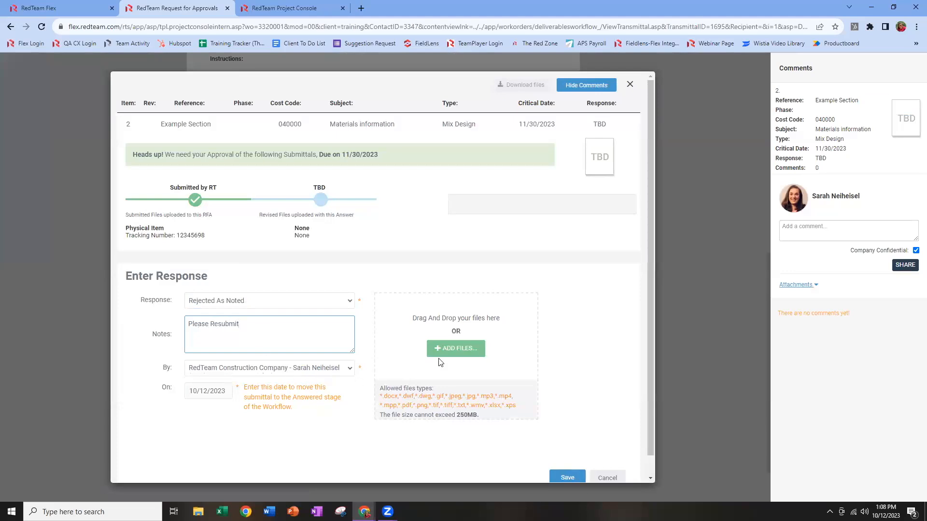
left_click(565, 477)
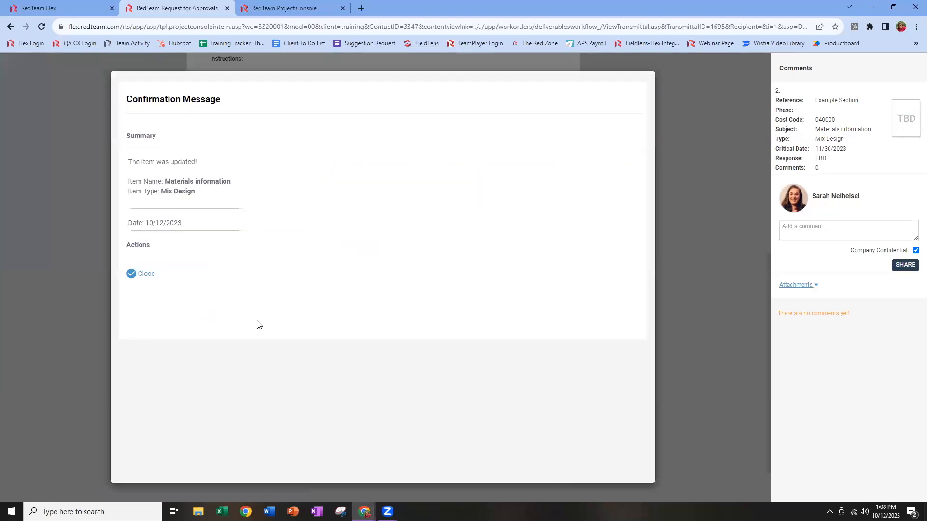
Dismiss the item update confirmation, review both recorded responses in the request for approval, and close its browser tab
left_click(147, 278)
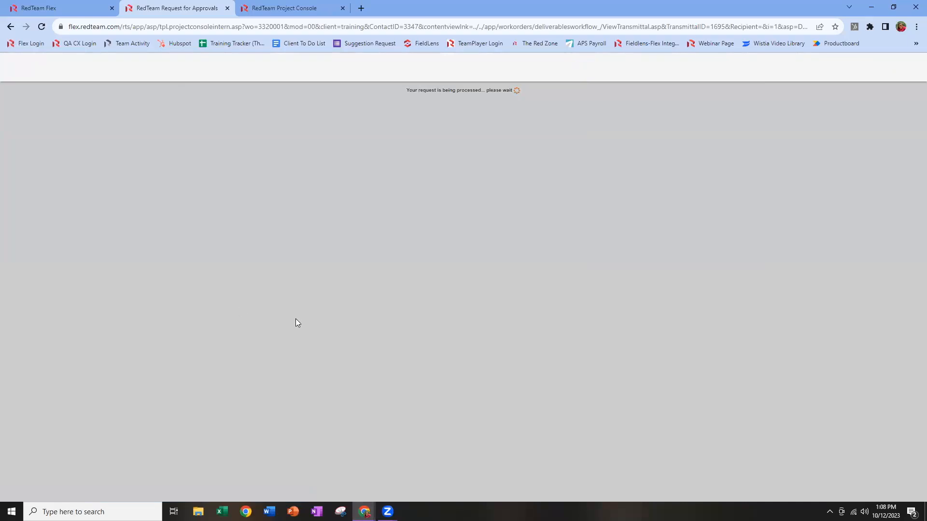
scroll(297, 321, "down", 8)
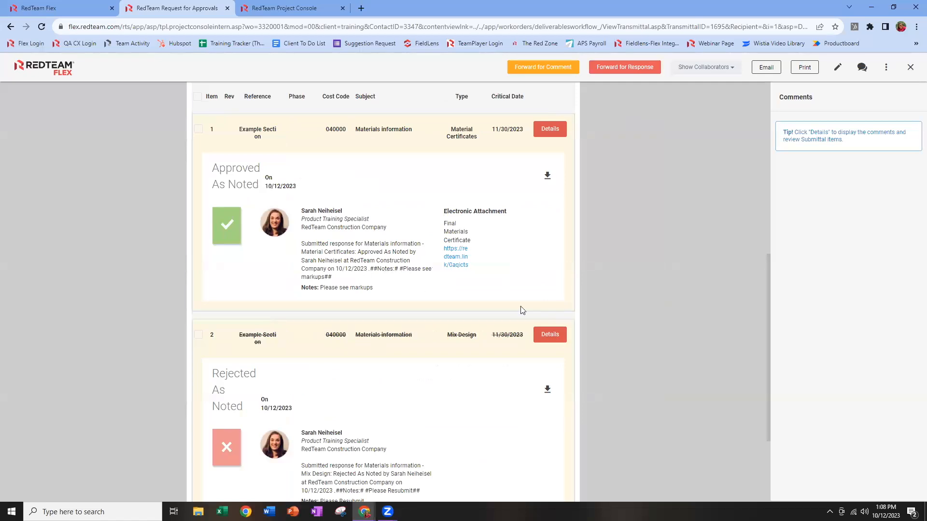
scroll(433, 327, "down", 3)
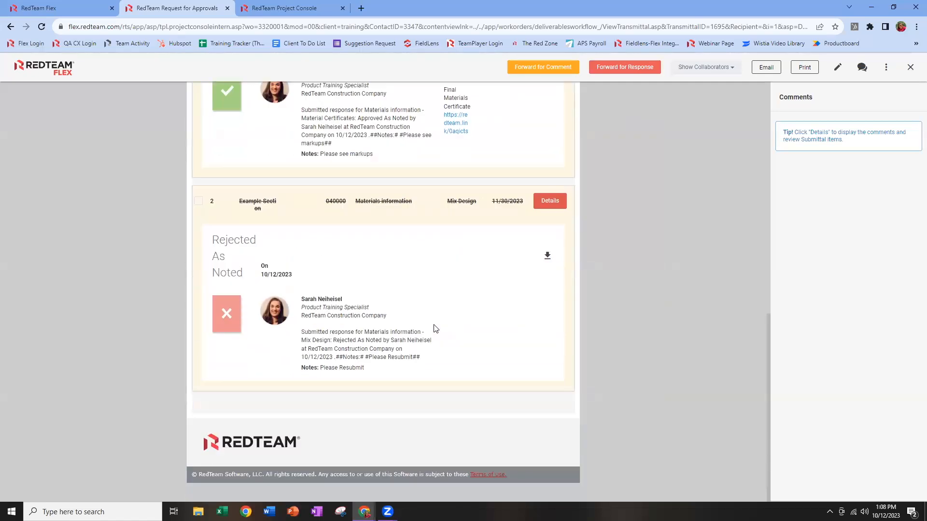
left_click(227, 8)
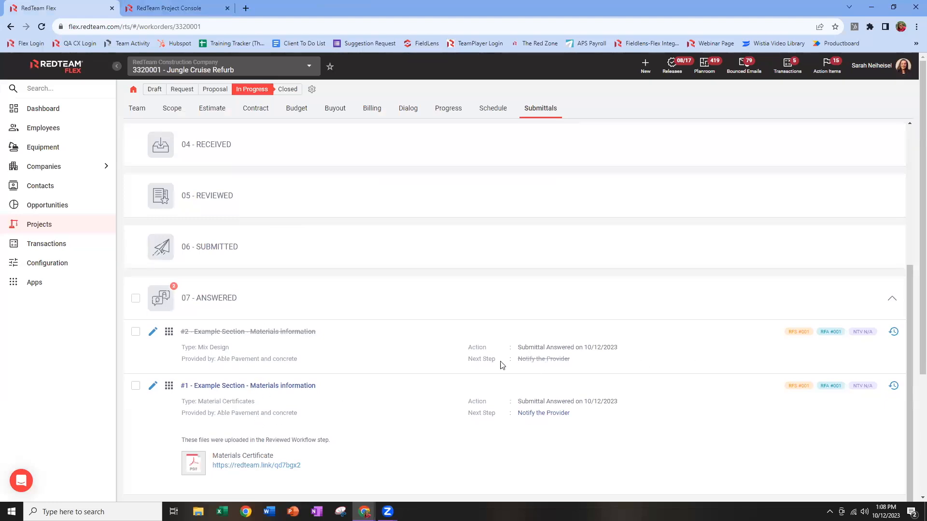
Reload the project's submittals workflow and expand the 07 - Answered stage to check both answered items
scroll(500, 166, "up", 4)
left_click(543, 111)
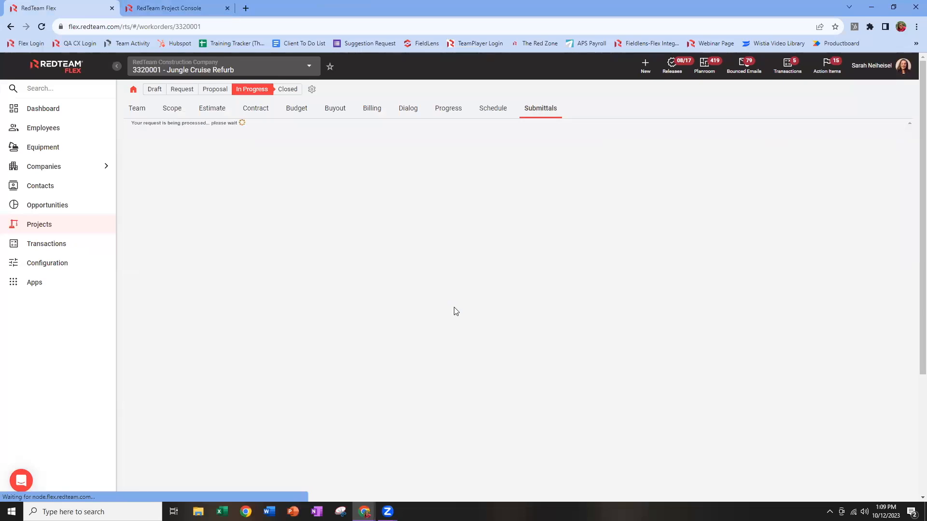
scroll(321, 424, "down", 1)
scroll(479, 376, "down", 3)
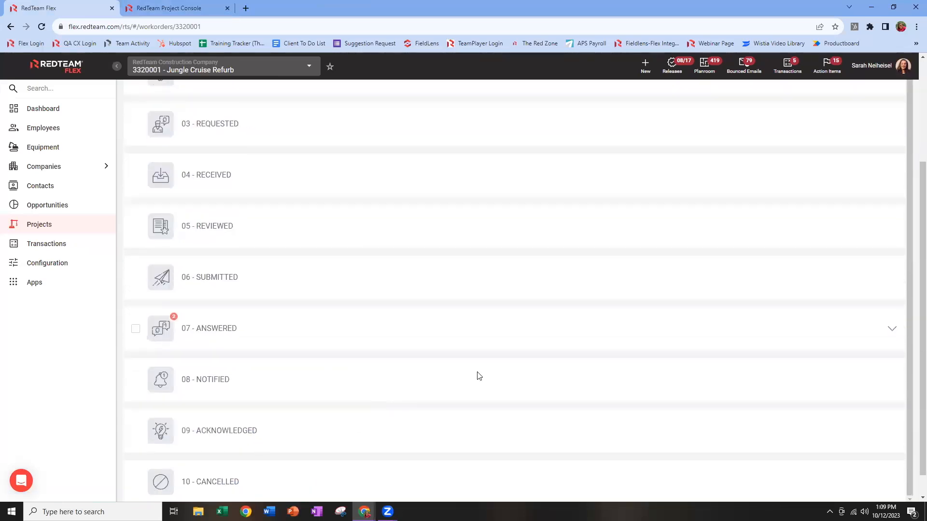
left_click(891, 331)
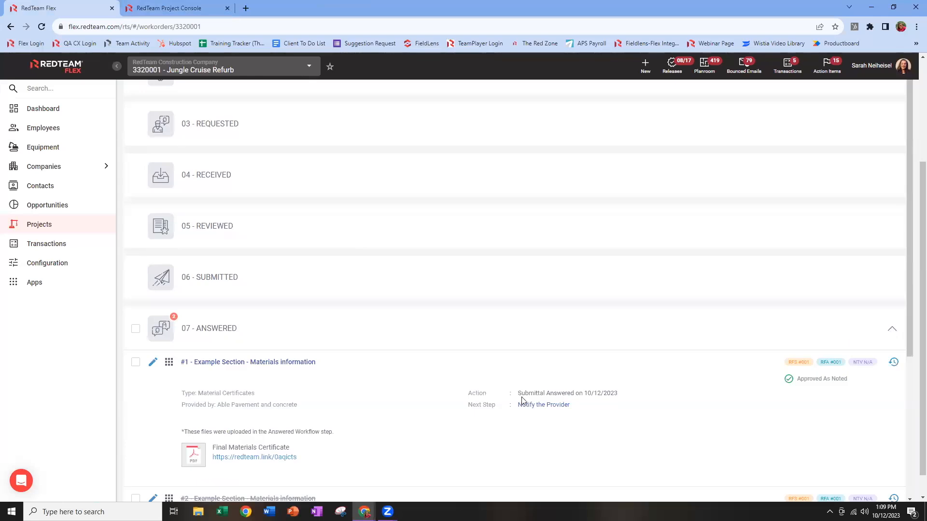
scroll(522, 397, "down", 2)
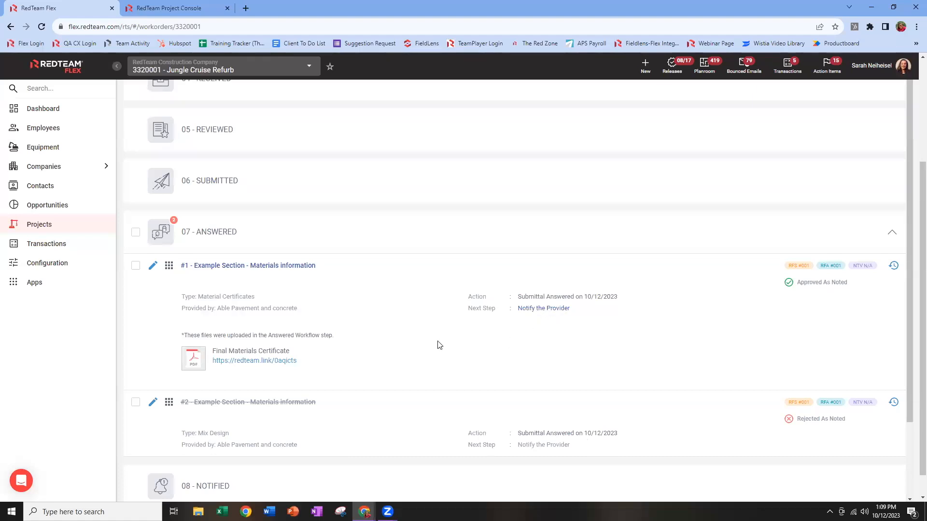
Select both answered Materials information items and look at the available actions, including Notification to Vendor, without running one
left_click(136, 266)
left_click(137, 403)
left_click(169, 269)
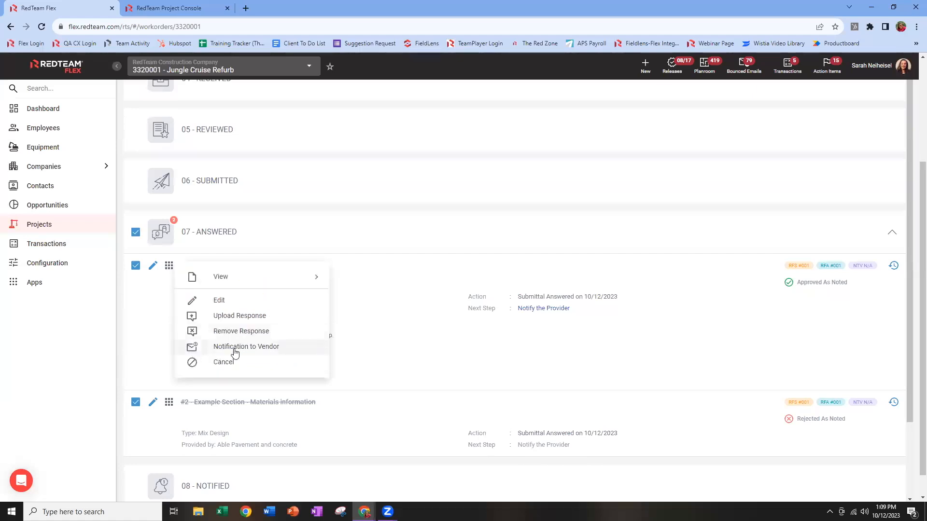
left_click(156, 337)
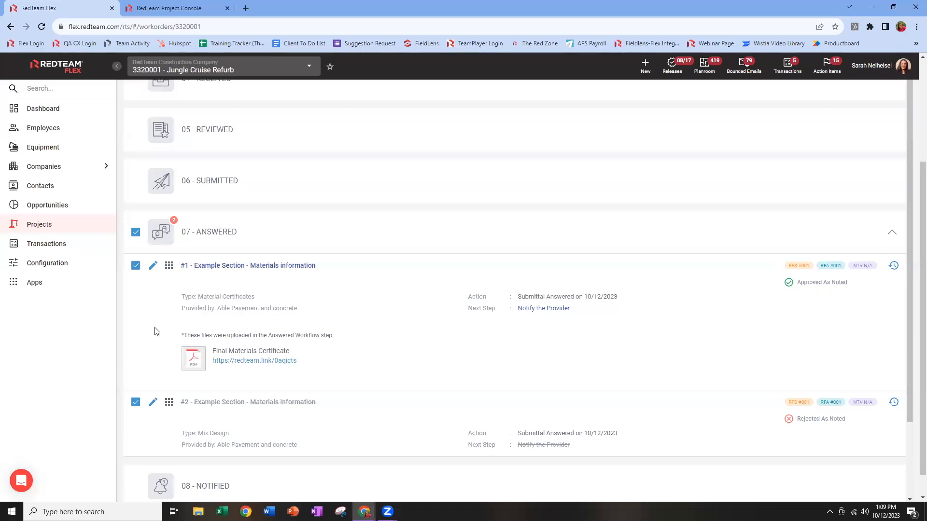
left_click(136, 232)
scroll(138, 318, "up", 2)
scroll(143, 329, "down", 3)
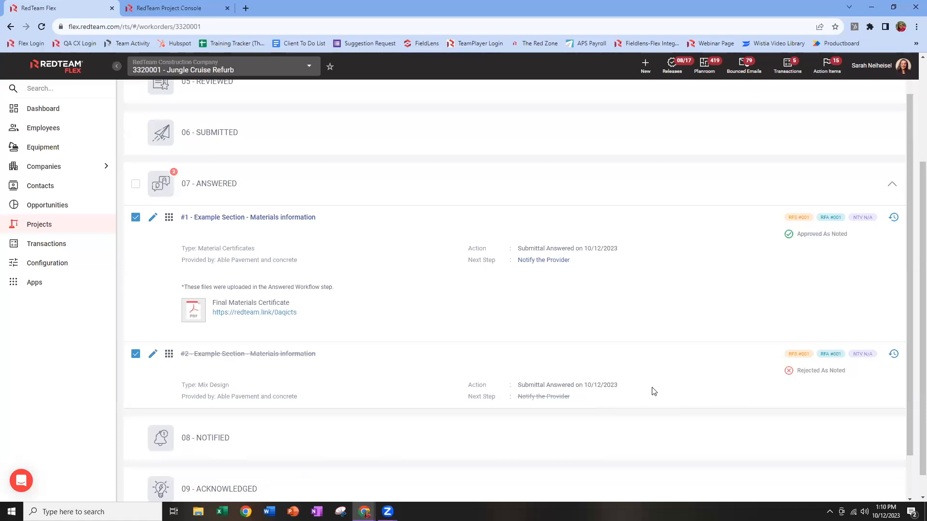
Examine the Mix Design revision in the 01 - Just Created stage, and collapse that stage
scroll(651, 389, "up", 8)
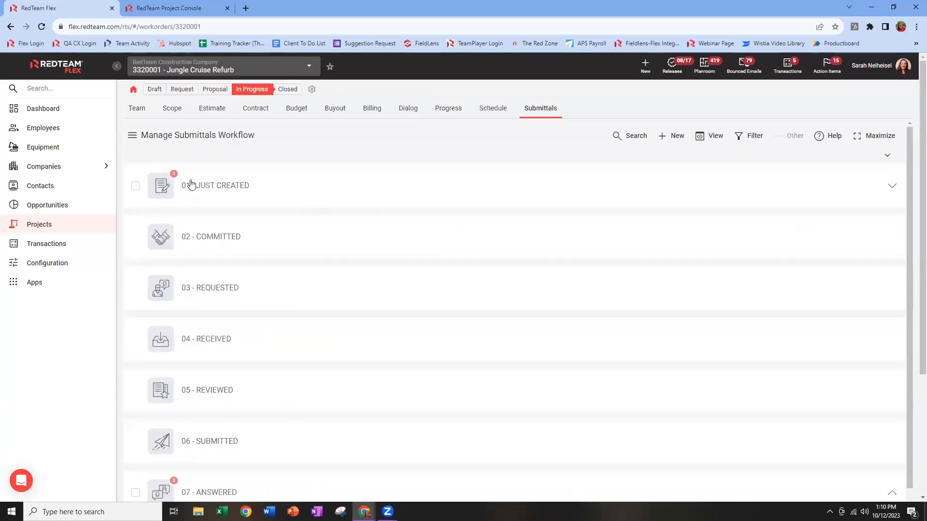
left_click(891, 187)
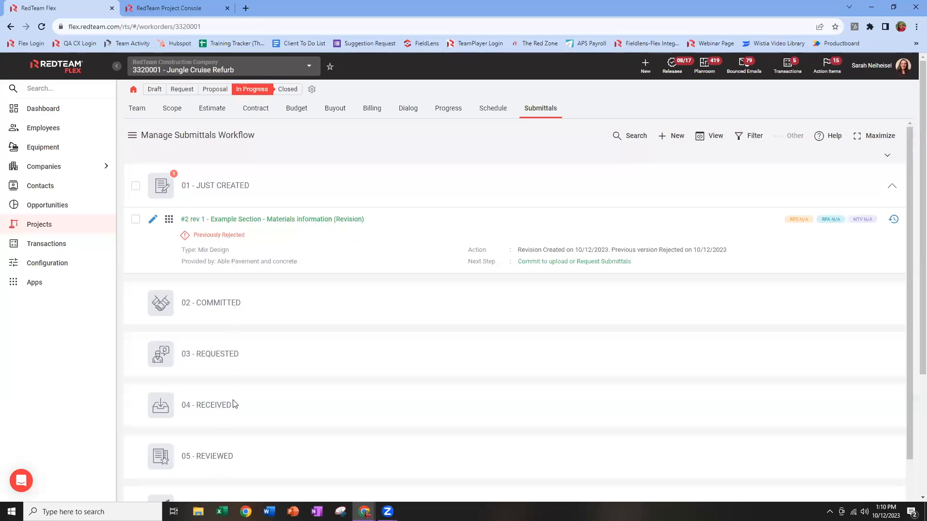
left_click(892, 186)
Review the answered items and the remaining Notified, Acknowledged and Cancelled stages, and collapse the 07 - Answered stage
scroll(623, 307, "down", 8)
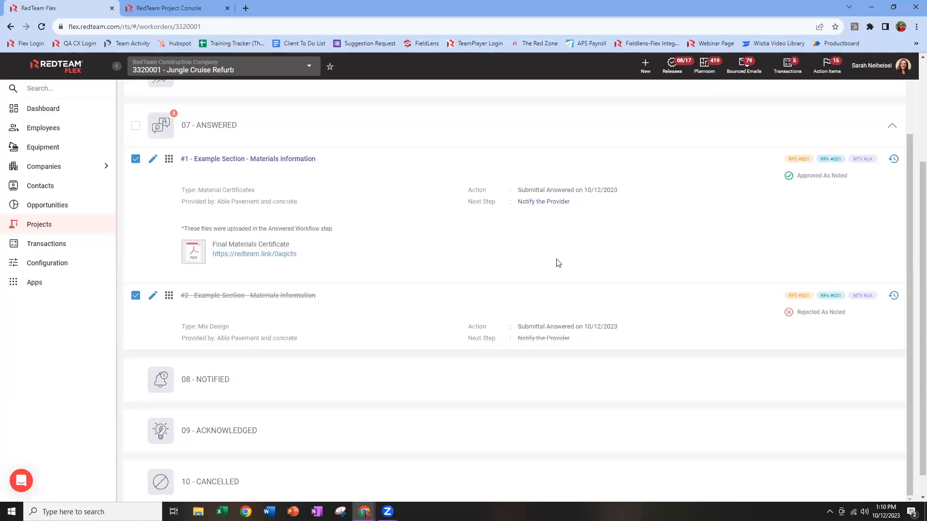
scroll(509, 260, "down", 1)
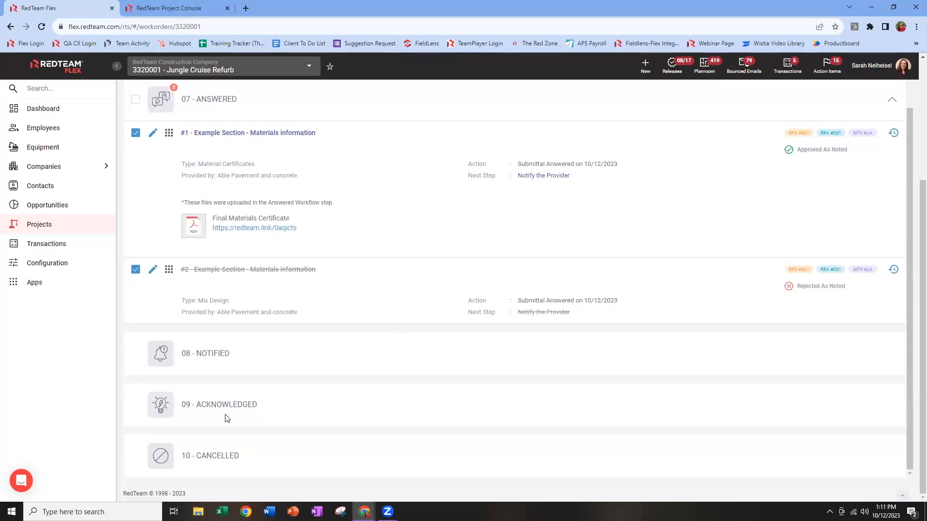
left_click(169, 134)
scroll(891, 235, "up", 3)
left_click(888, 250)
scroll(563, 182, "up", 4)
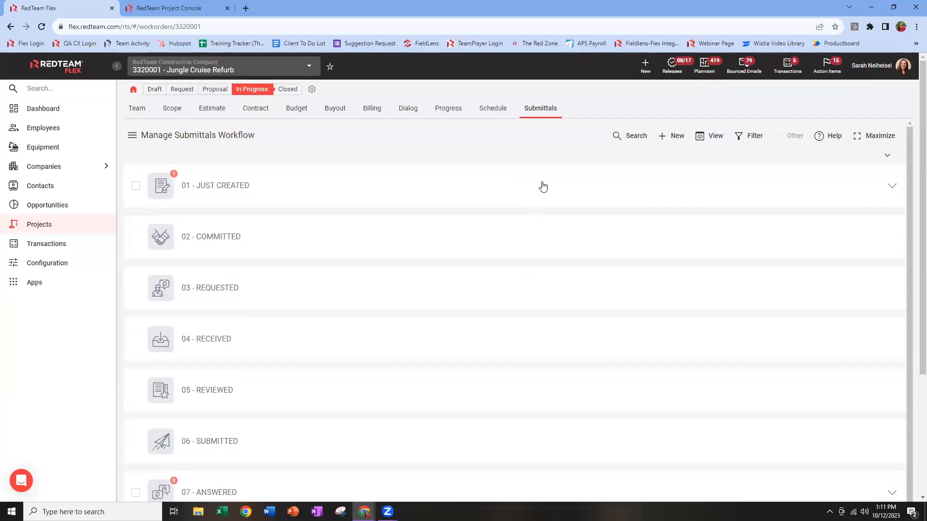
Look over the available submittal logs and the workflow's other submittal lists, such as Request for Approval and Notification to Vendor
left_click(702, 141)
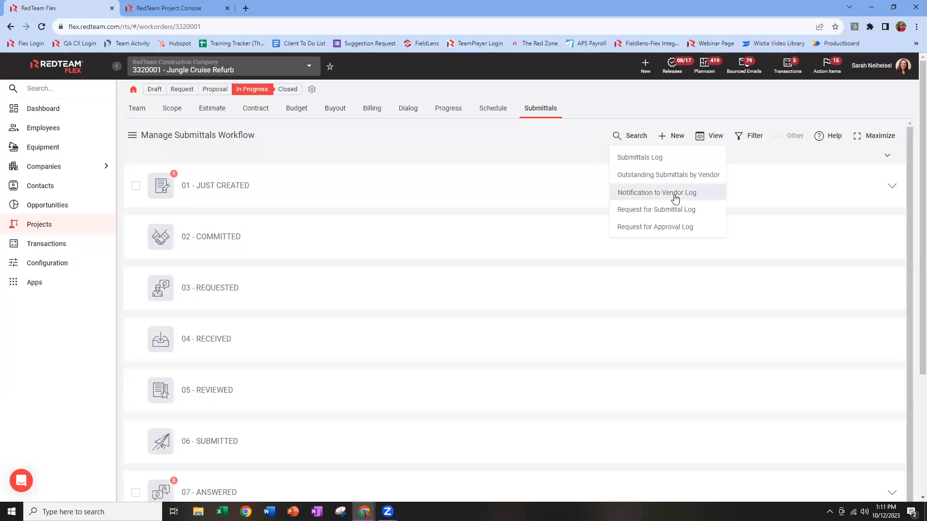
left_click(558, 154)
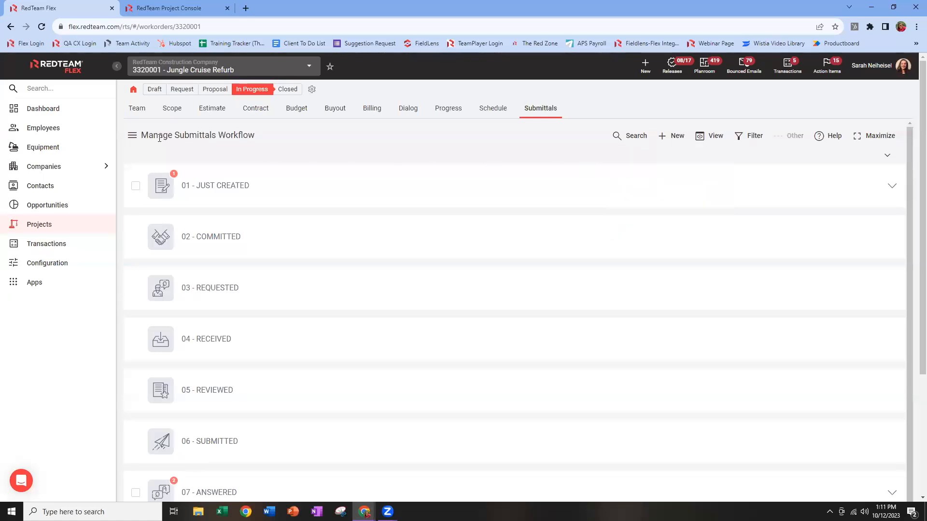
left_click(132, 136)
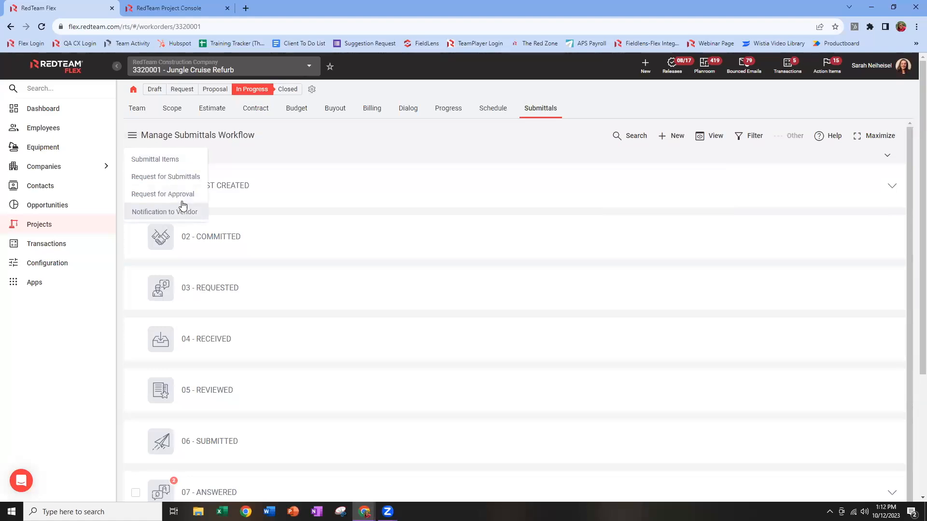
left_click(261, 155)
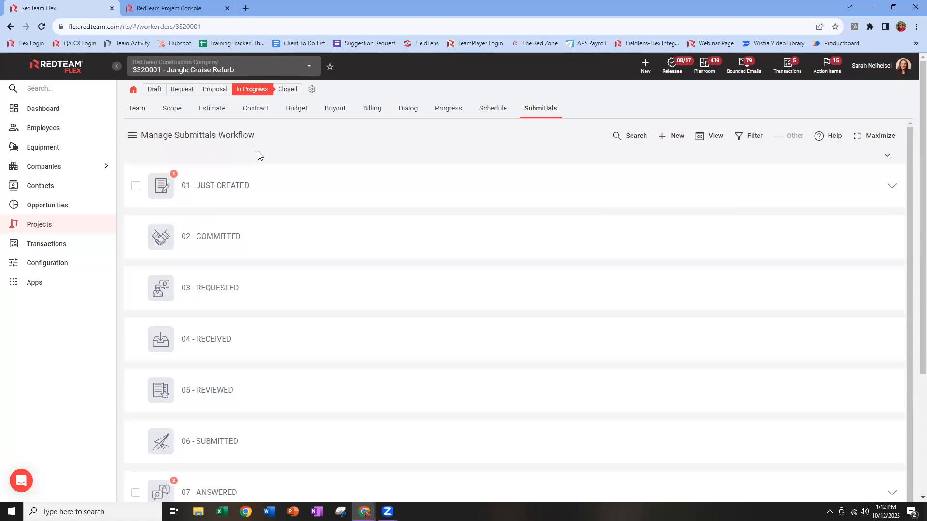